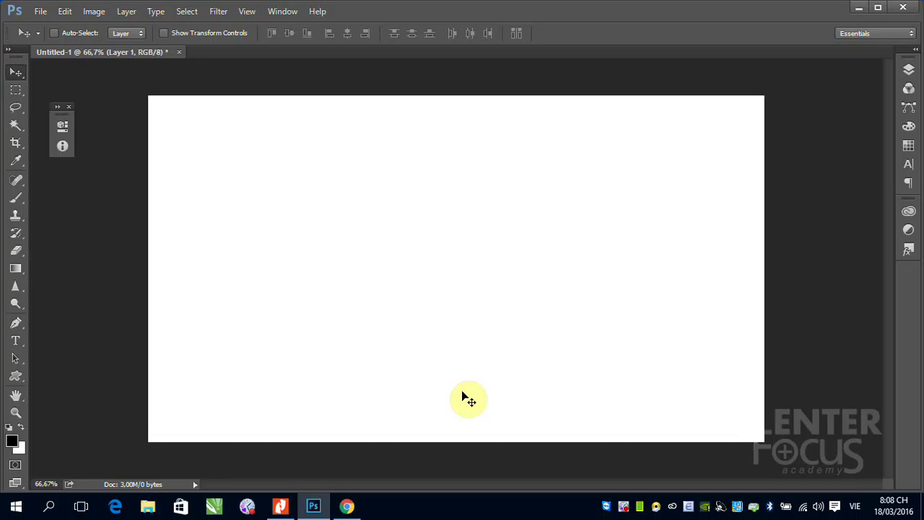
- Open the Fill dialog on Untitled-1 and review the Contents choices, keeping Foreground Color
left_click(63, 12)
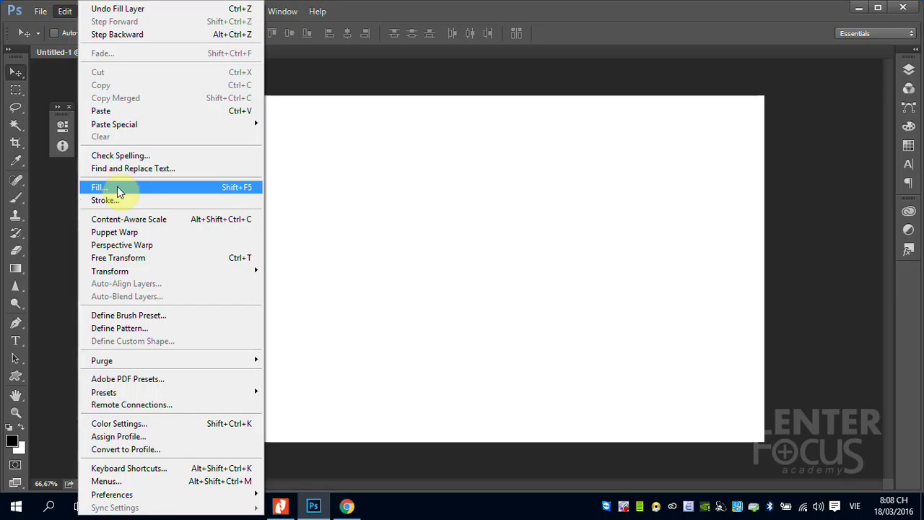
left_click(119, 189)
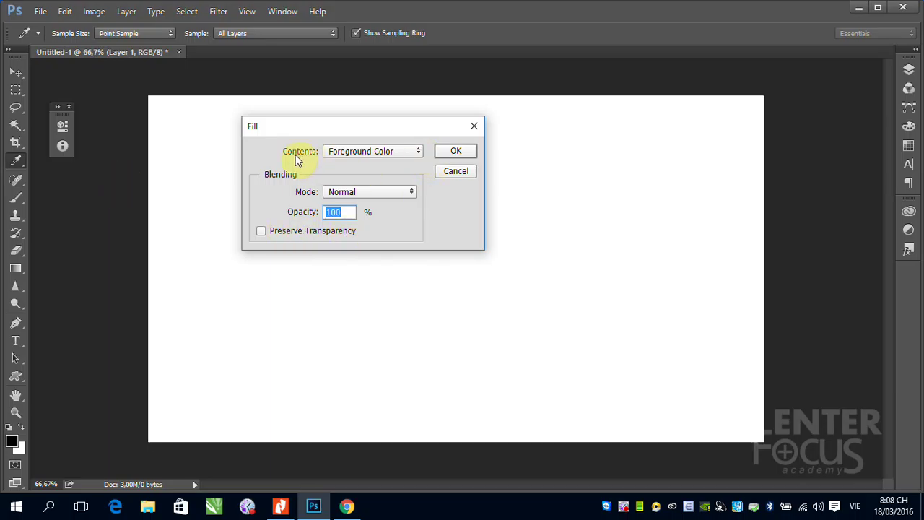
left_click(417, 152)
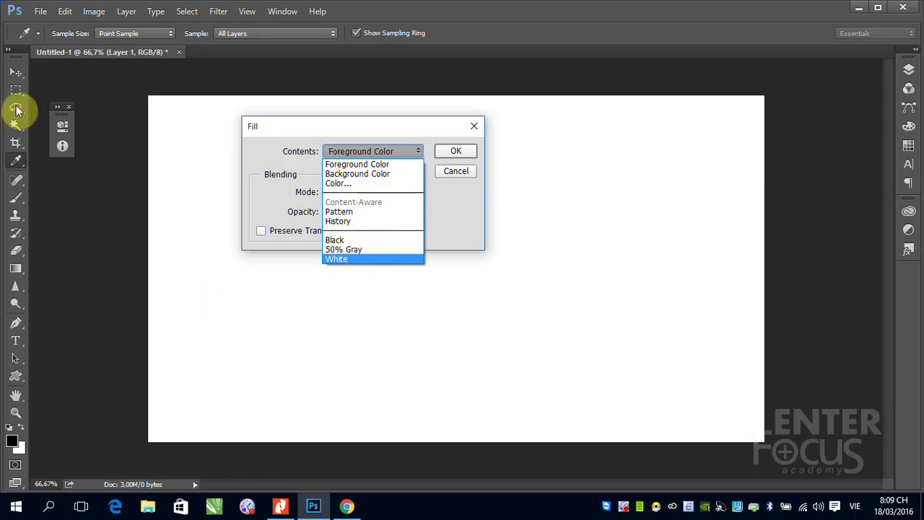
left_click(14, 64)
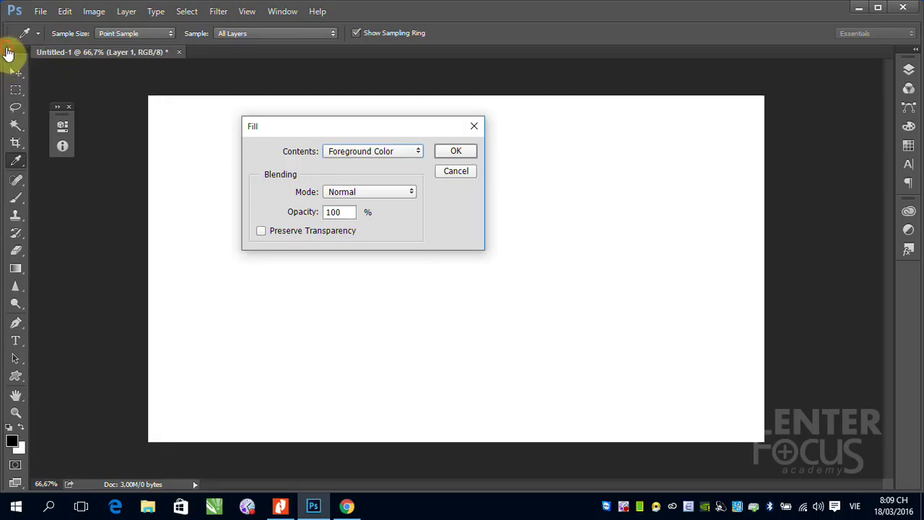
- Cancel the Fill dialog and set the foreground colour to red f40a0a
left_click(8, 51)
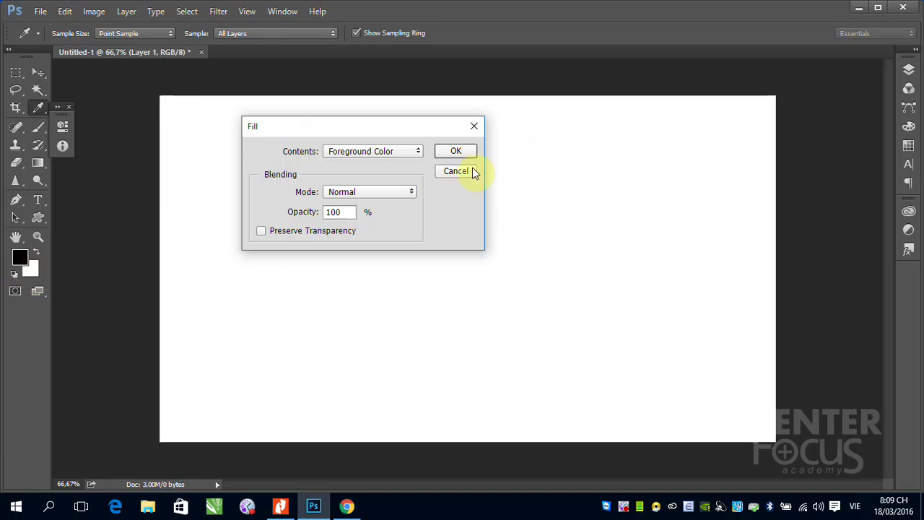
left_click(457, 175)
left_click(19, 257)
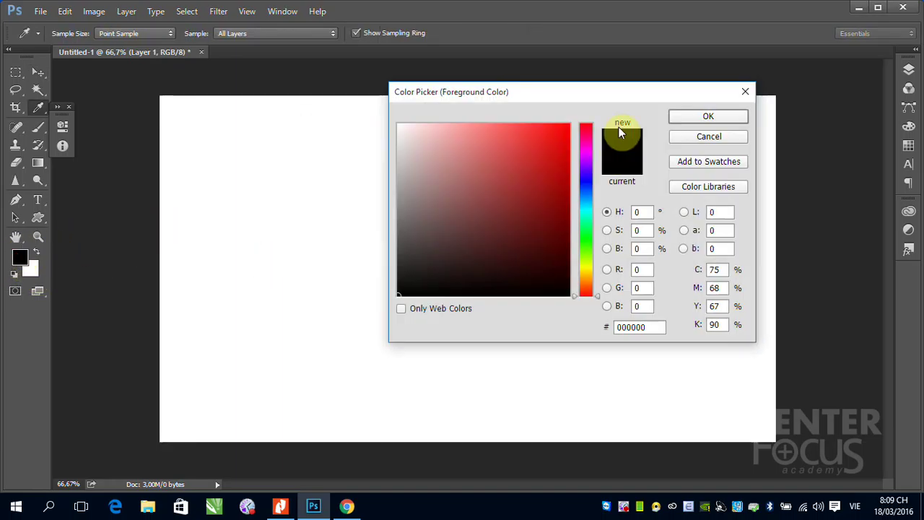
left_click(563, 131)
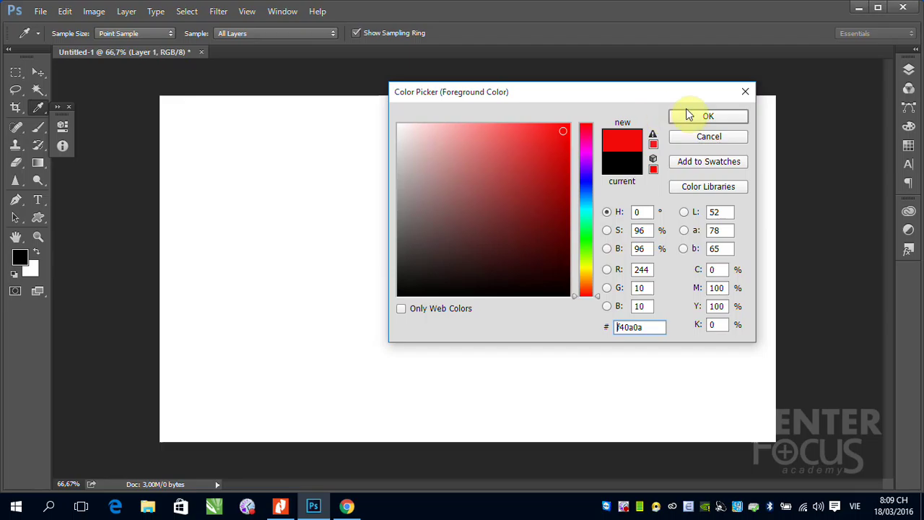
left_click(689, 116)
- Set the background colour to a bright green
left_click(33, 269)
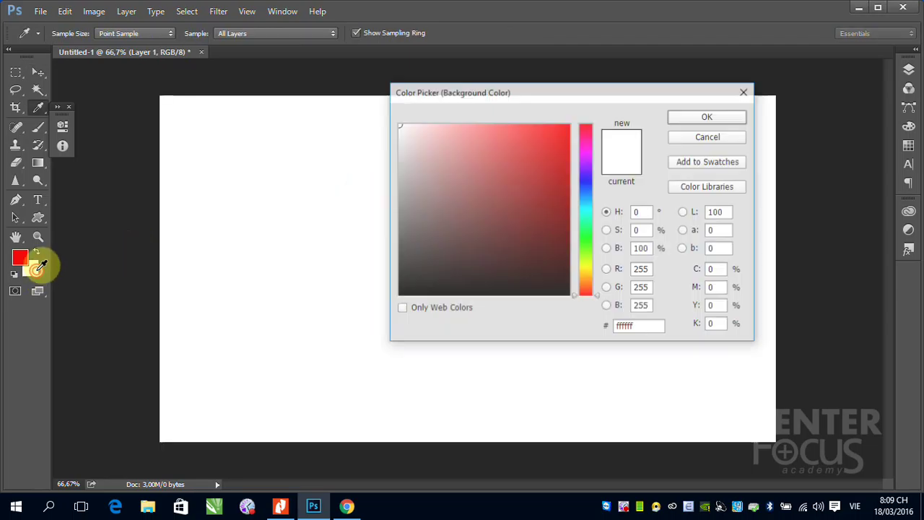
left_click(585, 244)
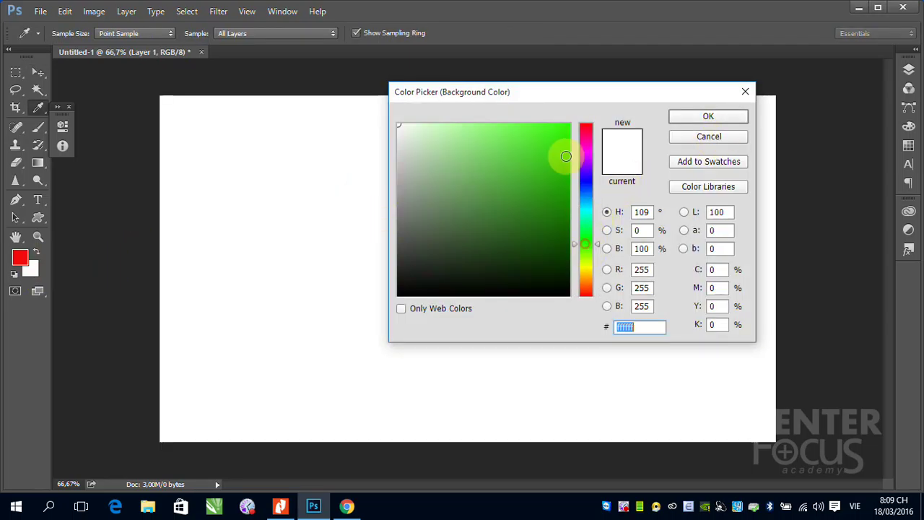
left_click(563, 128)
left_click(737, 119)
key("v")
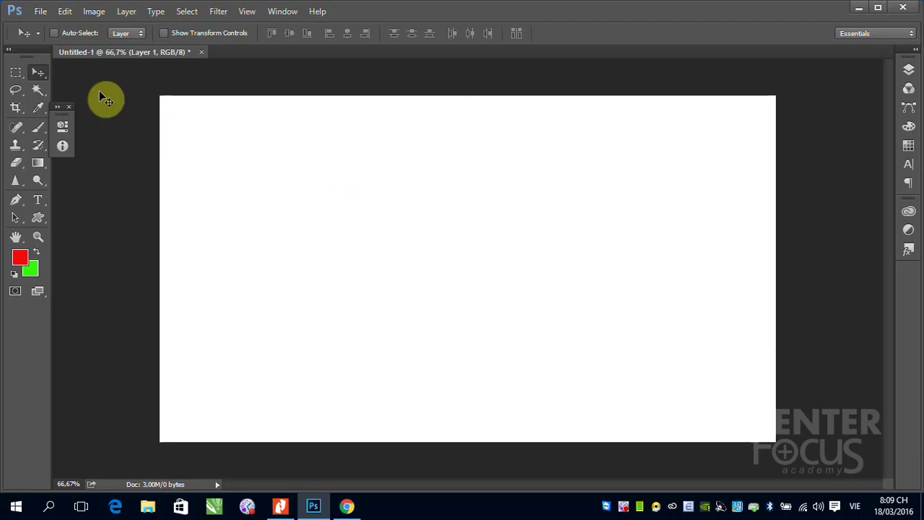
- Fill the whole canvas with the red foreground colour
left_click(64, 11)
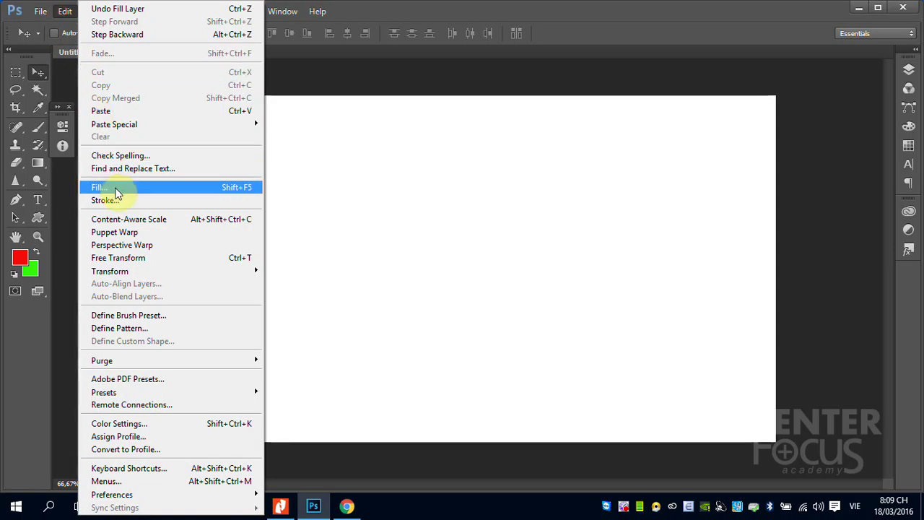
left_click(115, 189)
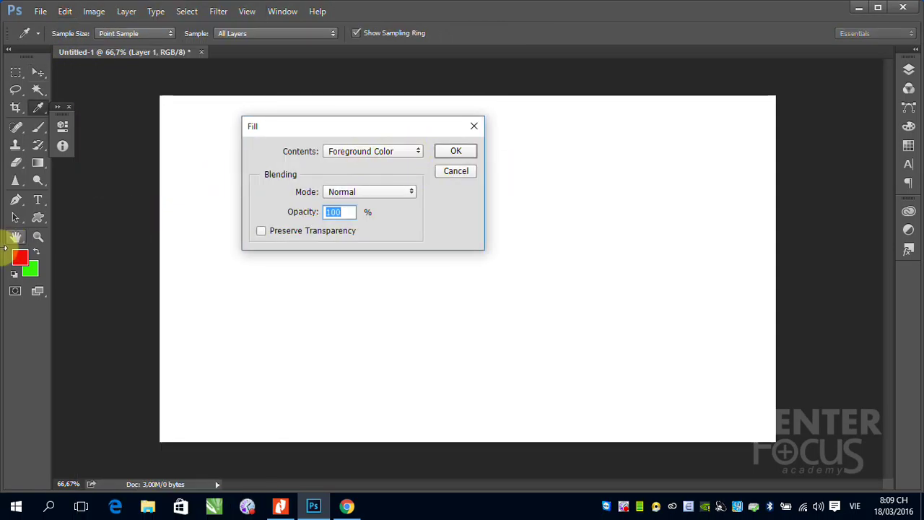
left_click(455, 153)
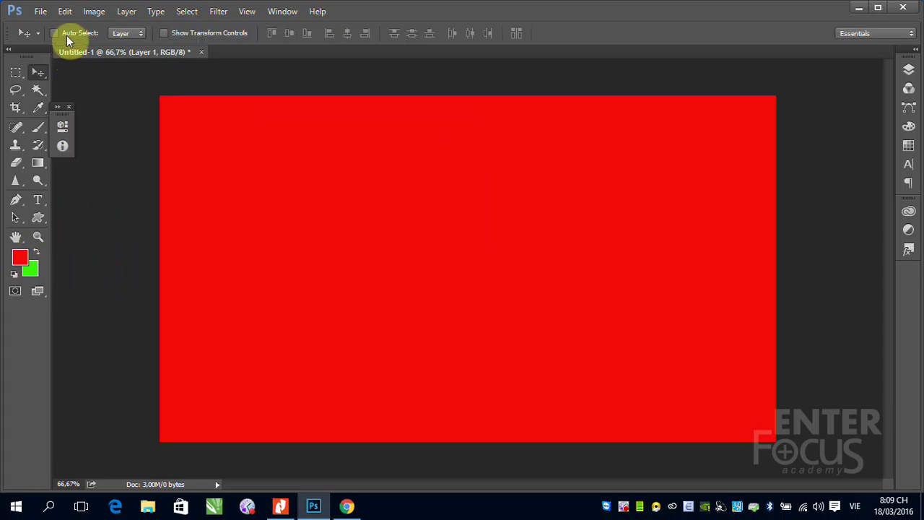
- Refill the canvas using Background Color contents, turning it green
left_click(65, 11)
left_click(108, 187)
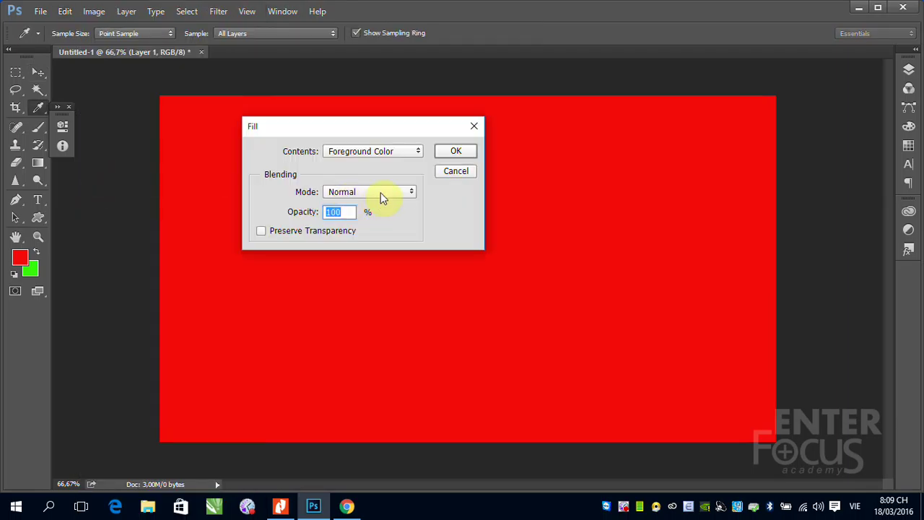
left_click(398, 151)
left_click(358, 174)
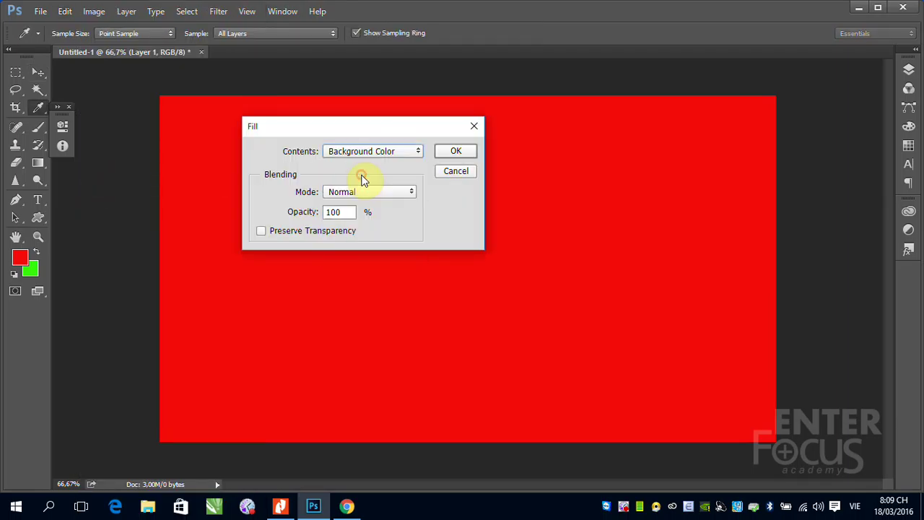
left_click(442, 155)
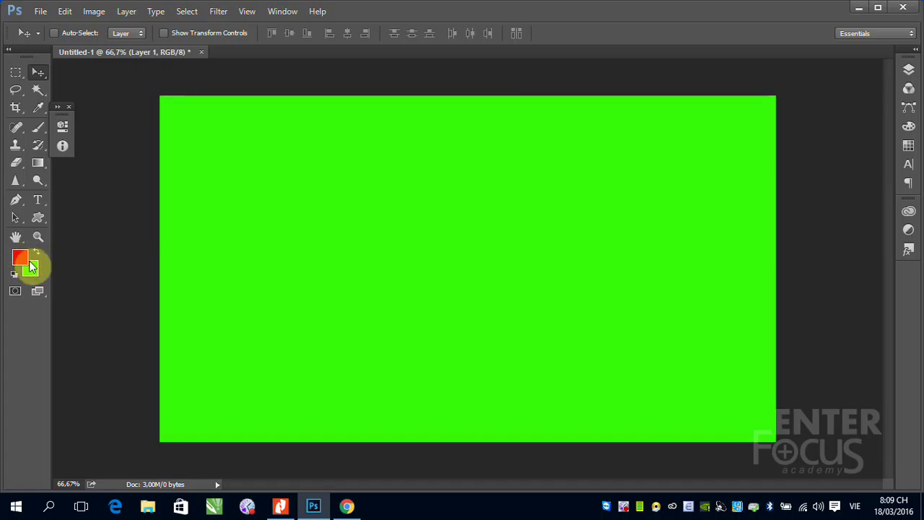
- Fill the canvas with custom magenta f010d8 through Fill's Color contents option
left_click(65, 11)
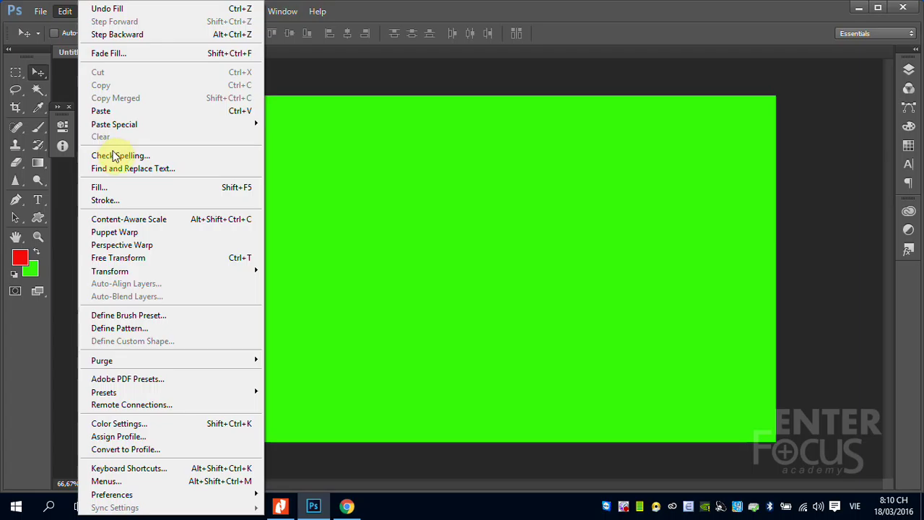
left_click(118, 190)
left_click(408, 151)
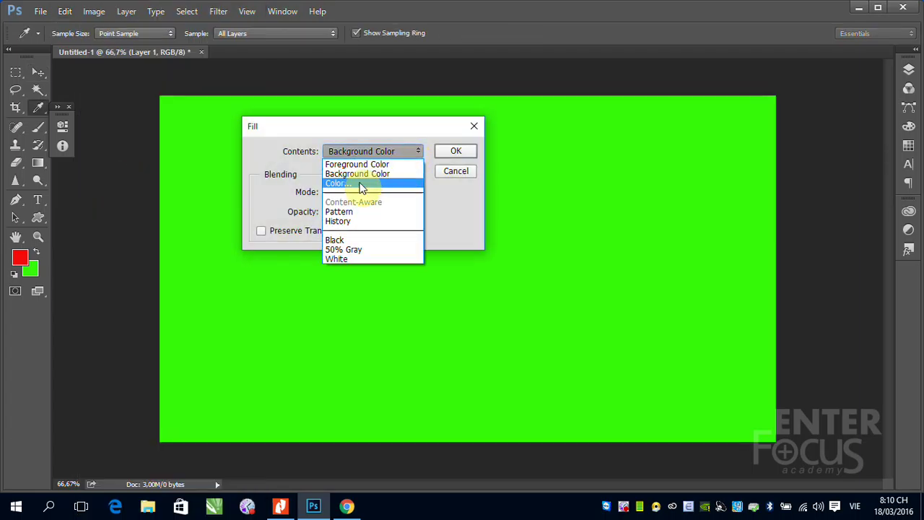
left_click(361, 184)
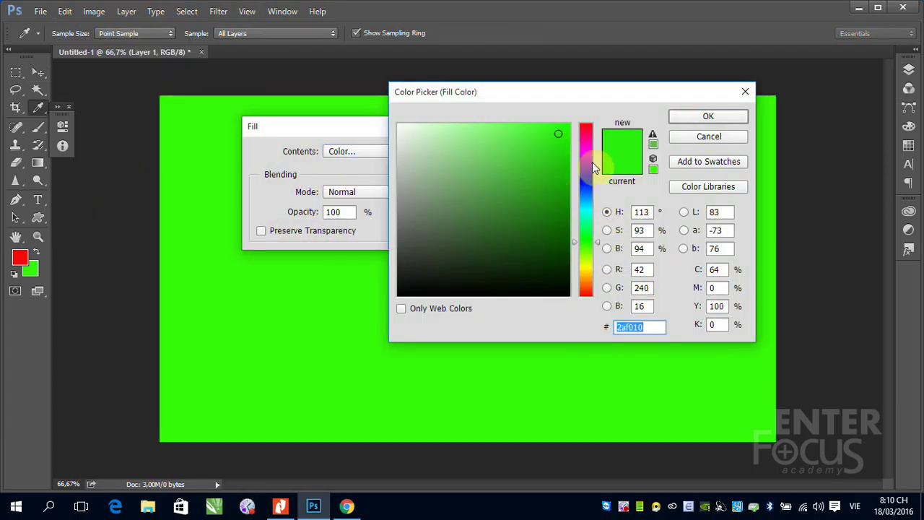
left_click(588, 149)
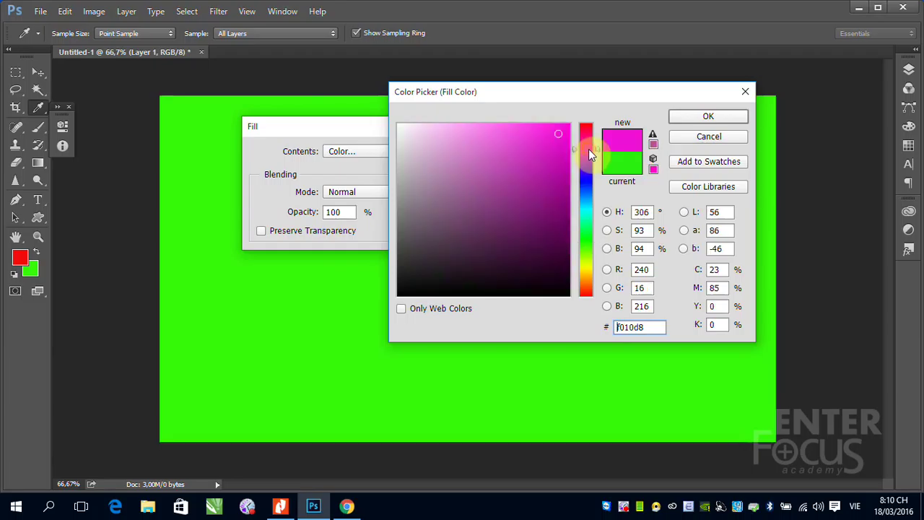
left_click(691, 122)
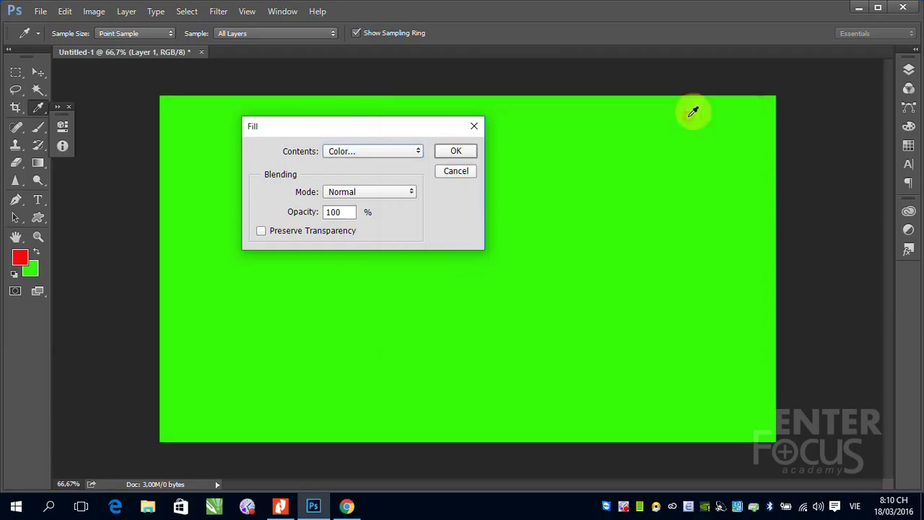
left_click(453, 155)
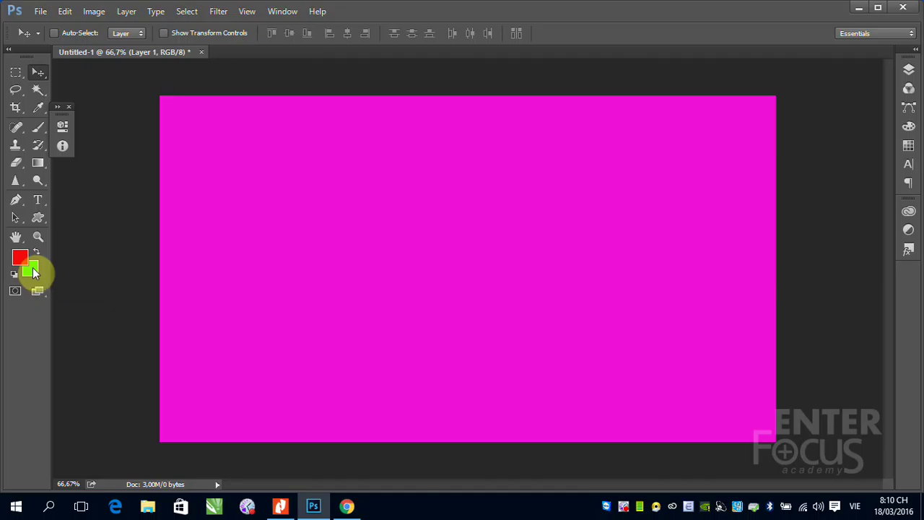
- Fill the canvas with Black contents
left_click(65, 12)
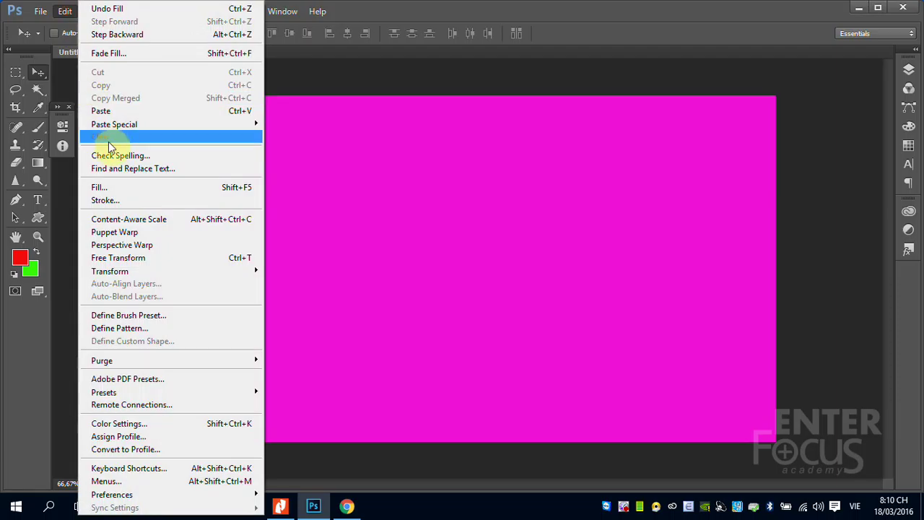
left_click(112, 187)
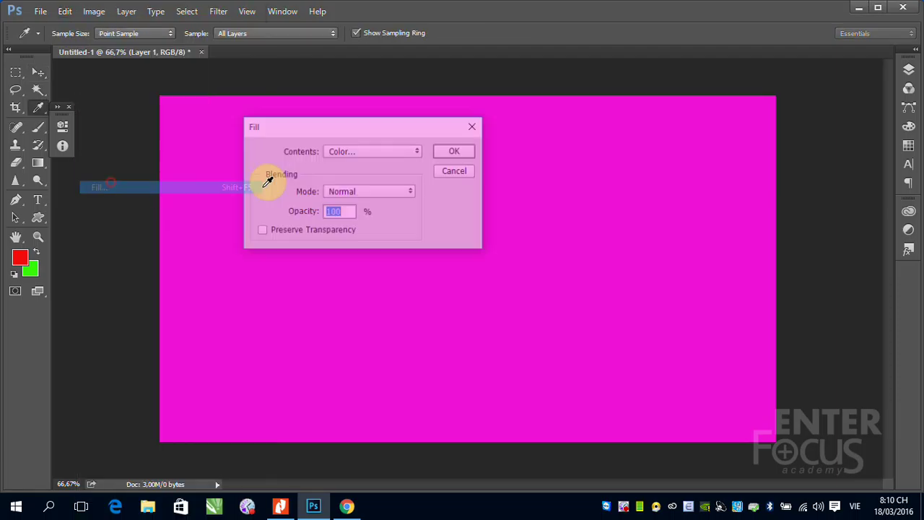
left_click(404, 152)
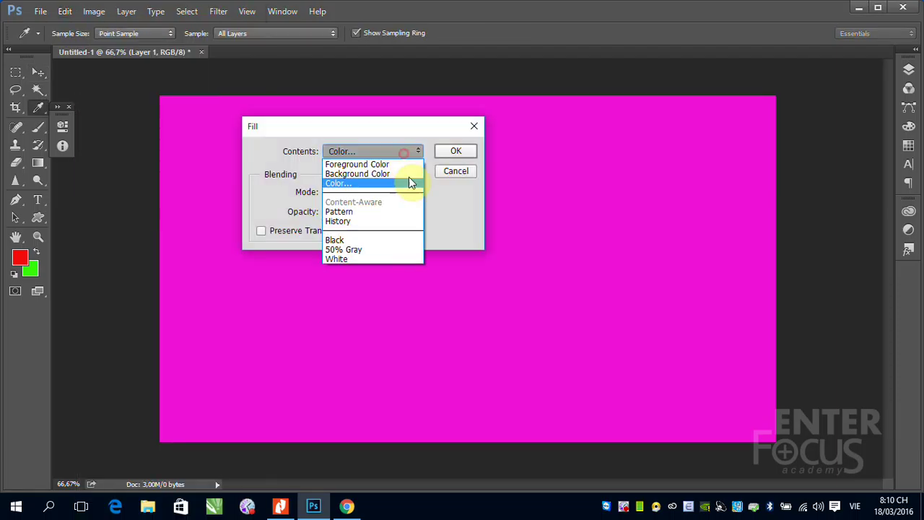
left_click(377, 242)
left_click(452, 153)
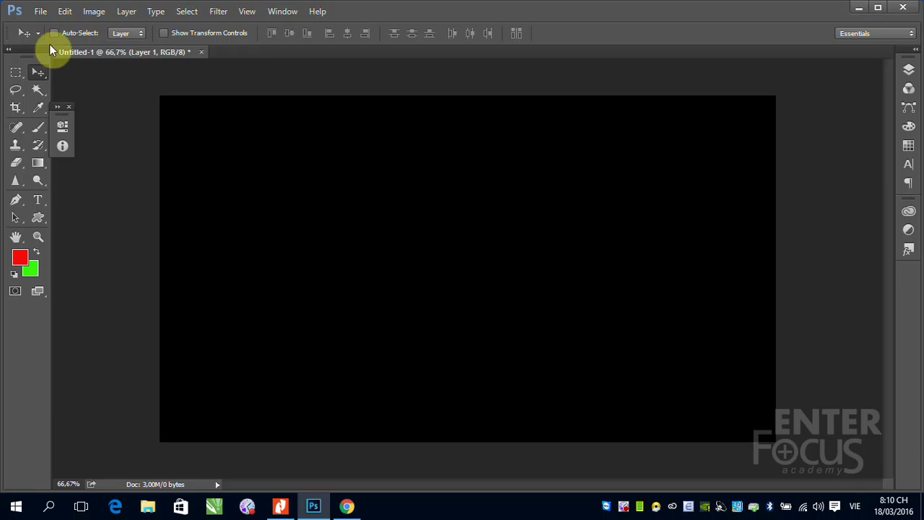
- Refill the canvas with White contents
left_click(65, 11)
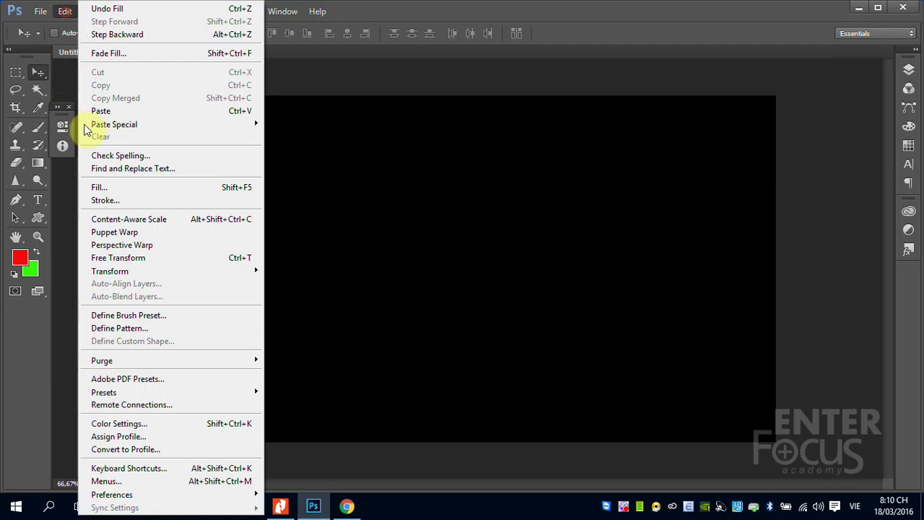
left_click(108, 187)
left_click(358, 151)
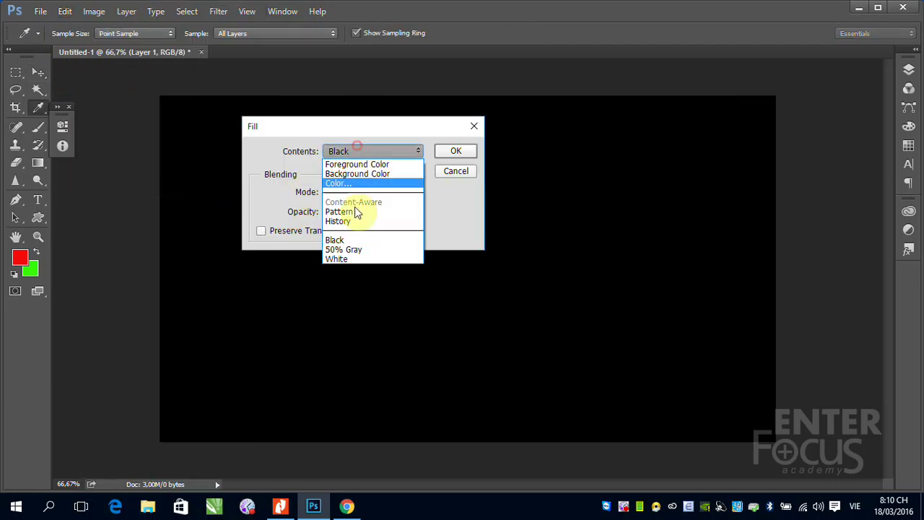
left_click(351, 259)
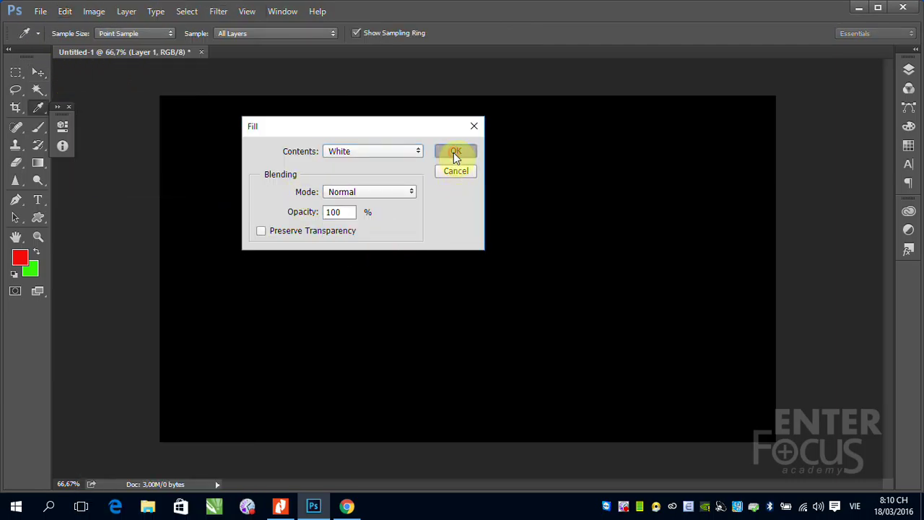
left_click(455, 151)
- Fill the canvas with 50% Gray contents
left_click(63, 11)
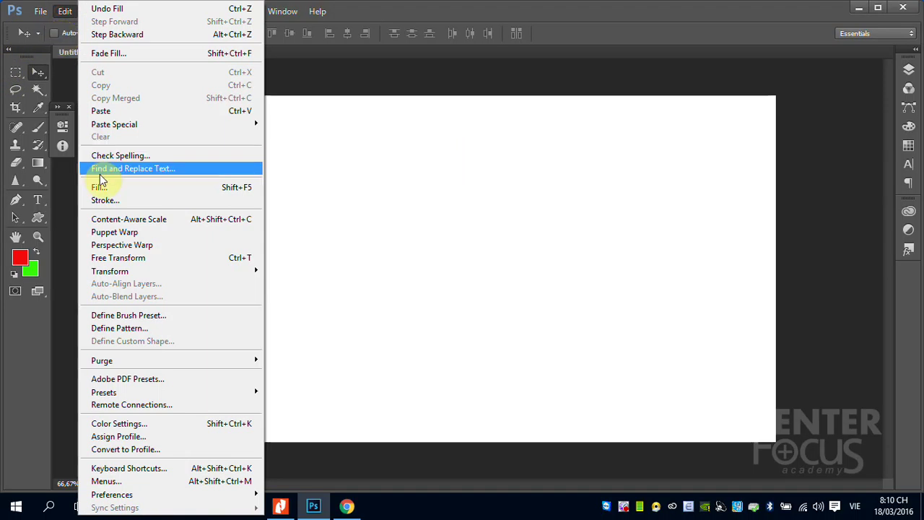
left_click(108, 187)
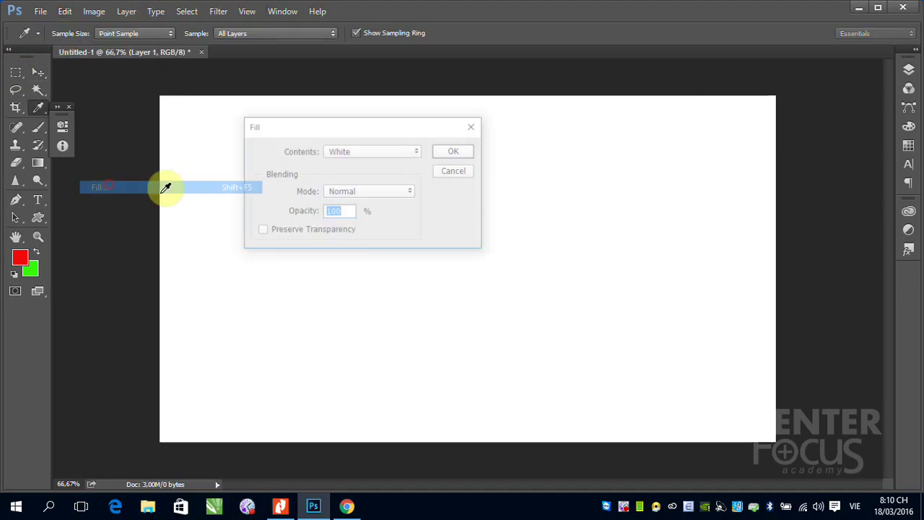
left_click(404, 154)
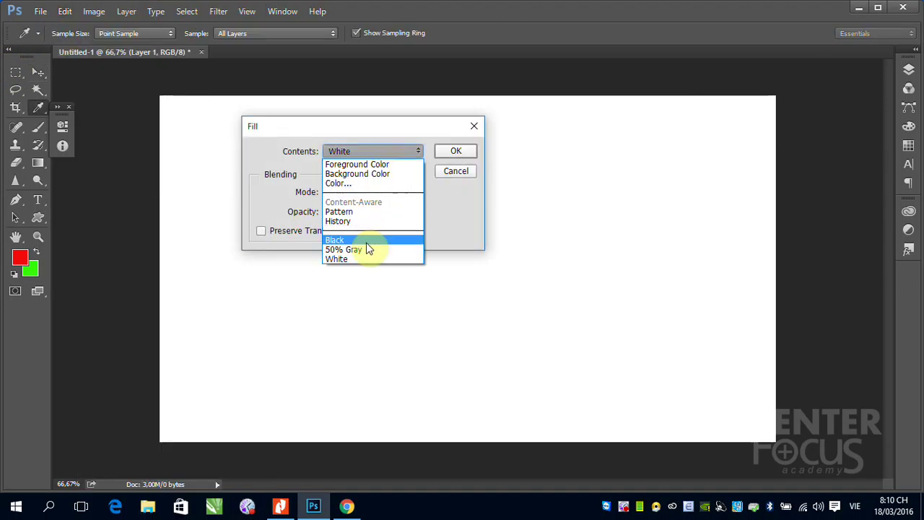
left_click(361, 251)
left_click(456, 152)
key("v")
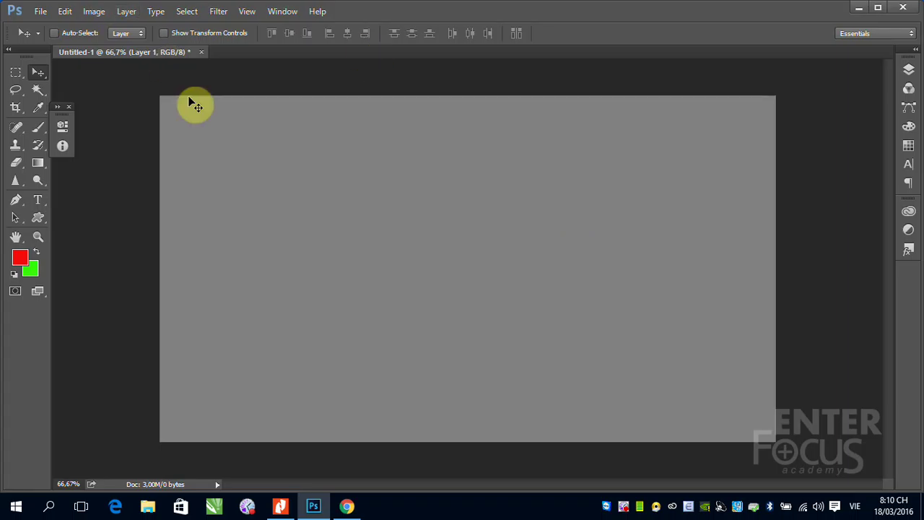
- Reopen Fill and switch Contents from 50% Gray to Pattern
left_click(64, 12)
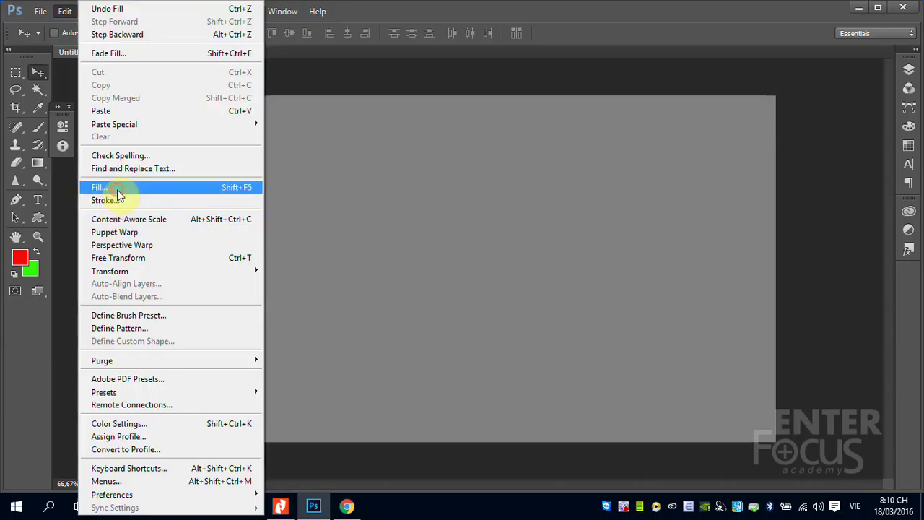
left_click(116, 187)
left_click(401, 155)
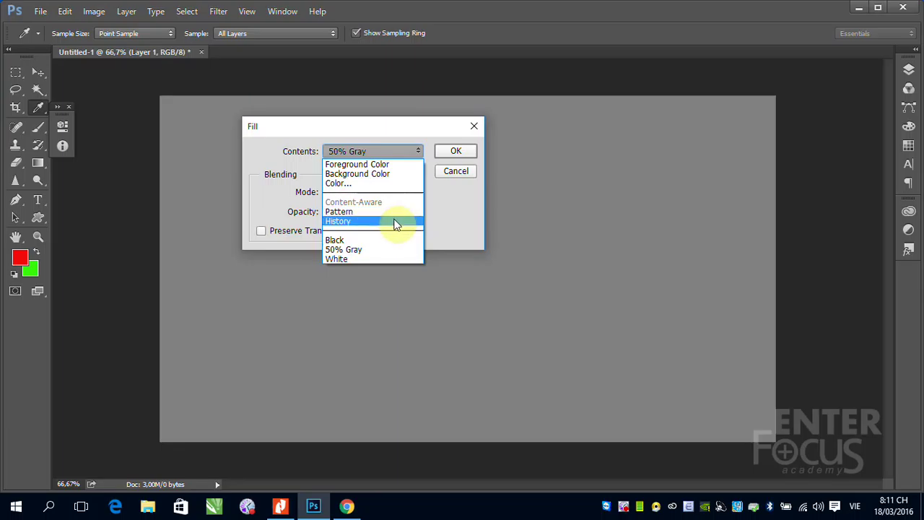
left_click(391, 212)
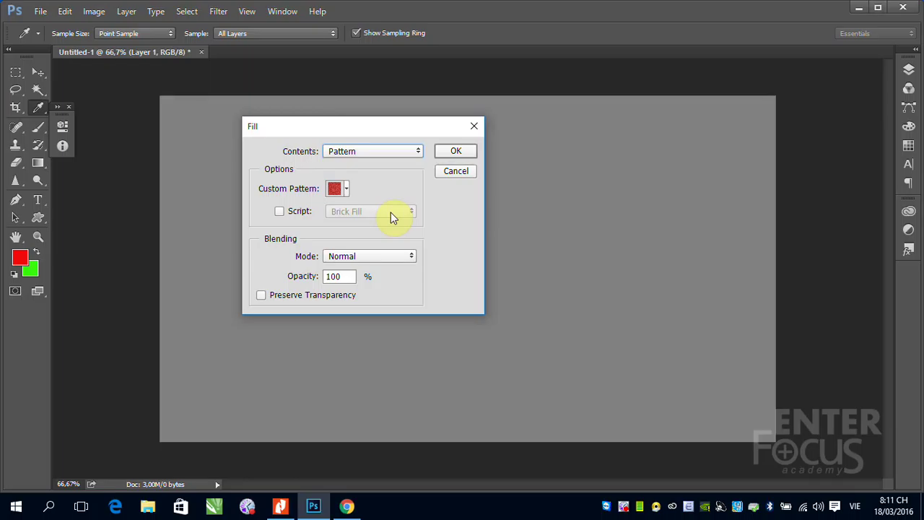
- Reset the Custom Pattern picker to the default patterns without saving the current ones
left_click(347, 189)
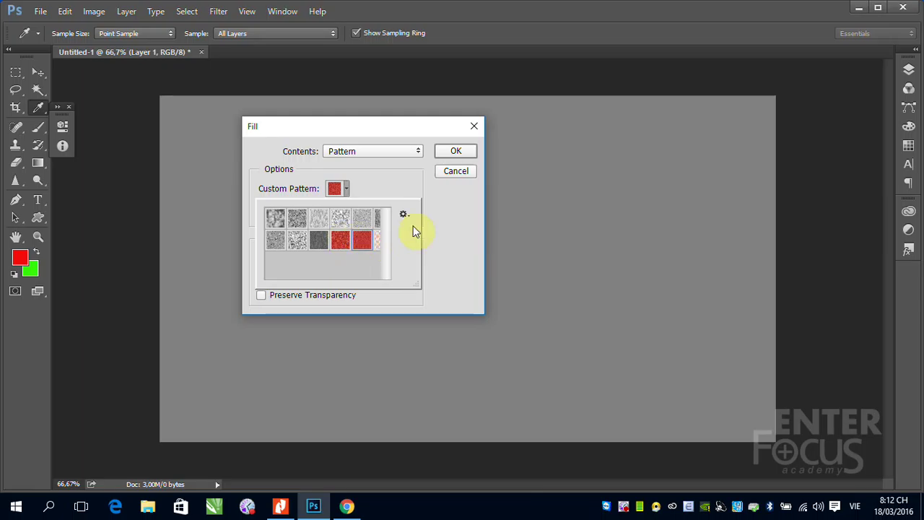
left_click(408, 216)
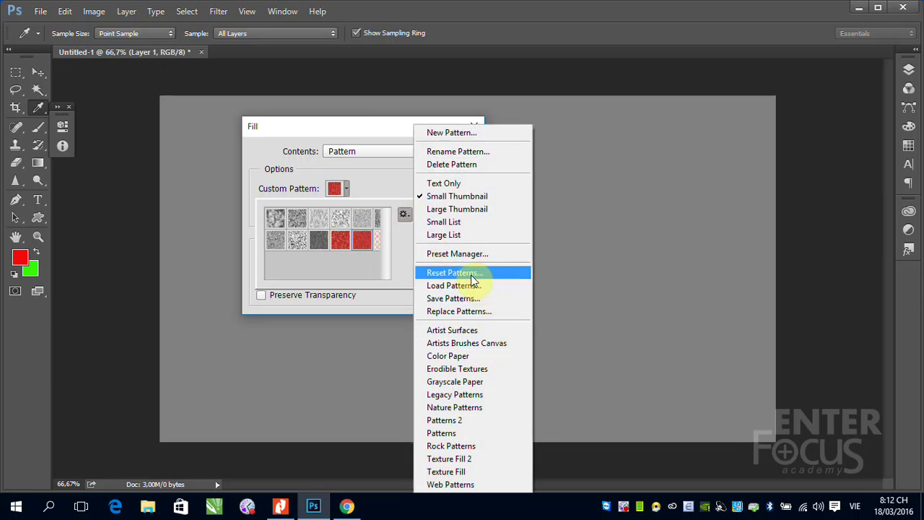
left_click(470, 274)
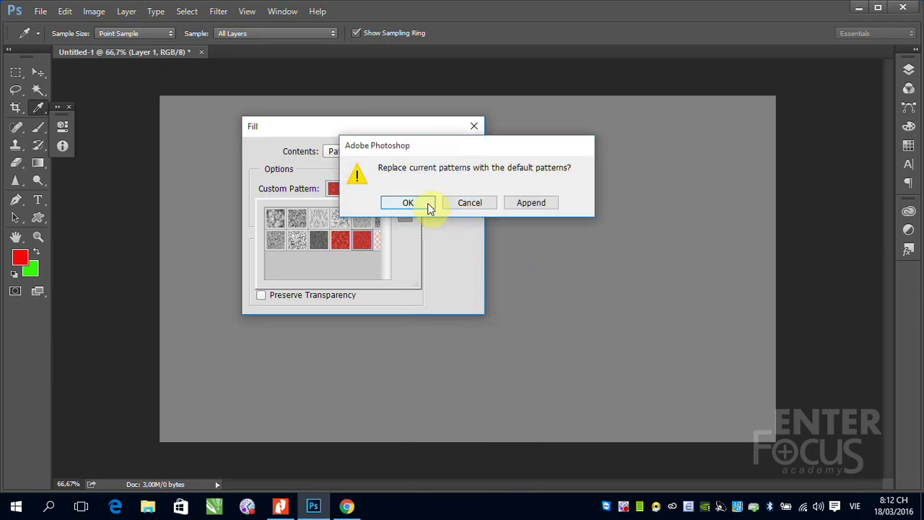
left_click(427, 203)
left_click(471, 202)
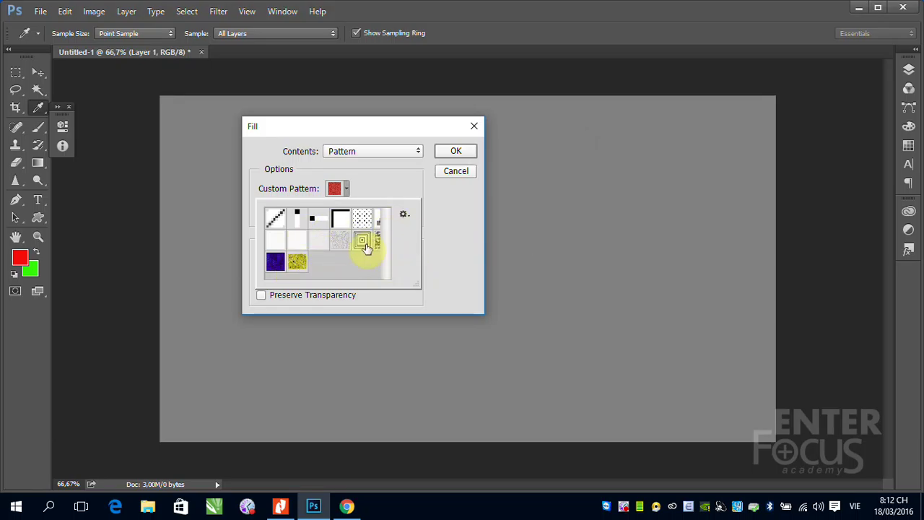
- Fill the canvas with the blue wave pattern
left_click(275, 262)
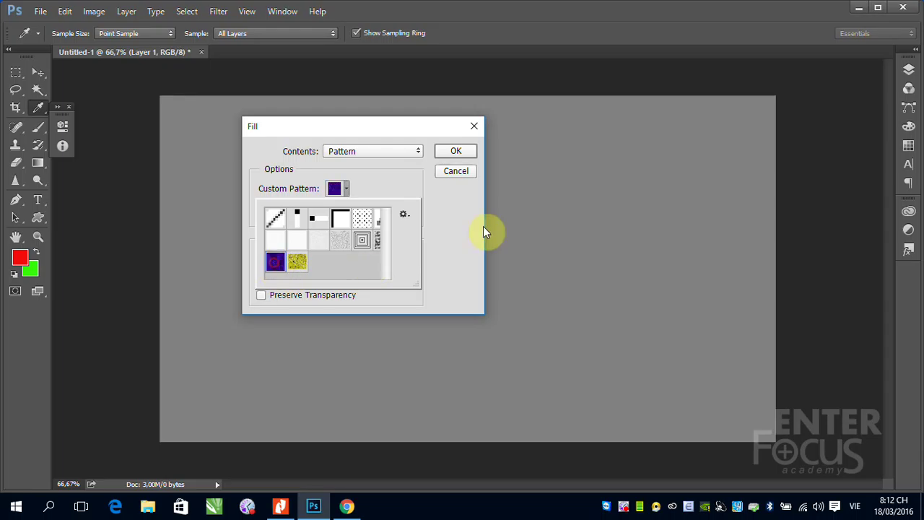
left_click(456, 152)
key("v")
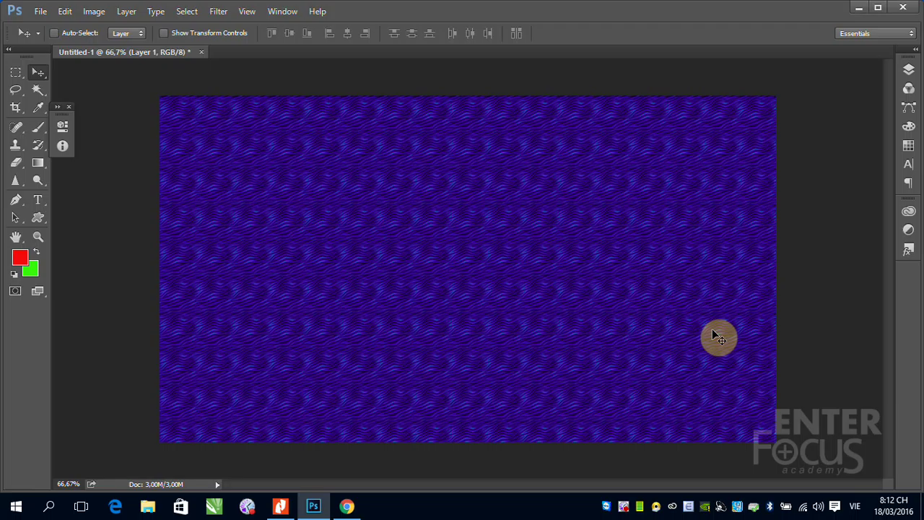
- Reopen Fill with the Custom Pattern picker showing
left_click(65, 11)
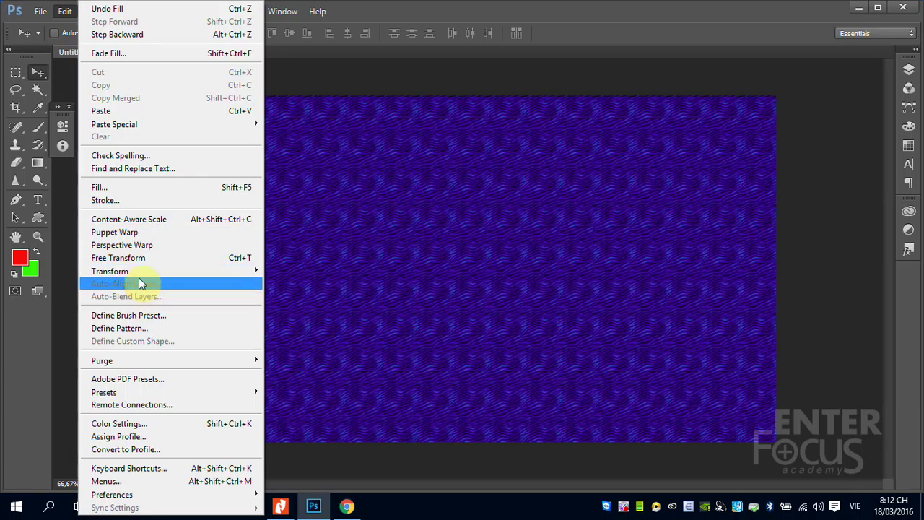
left_click(136, 187)
left_click(346, 191)
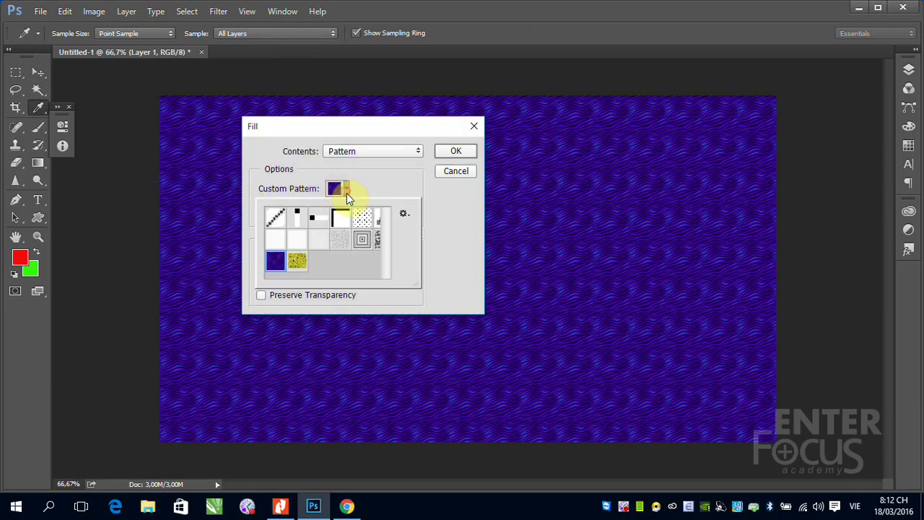
- Fill the canvas with the grey speckled pattern
left_click(342, 245)
left_click(462, 153)
key("v")
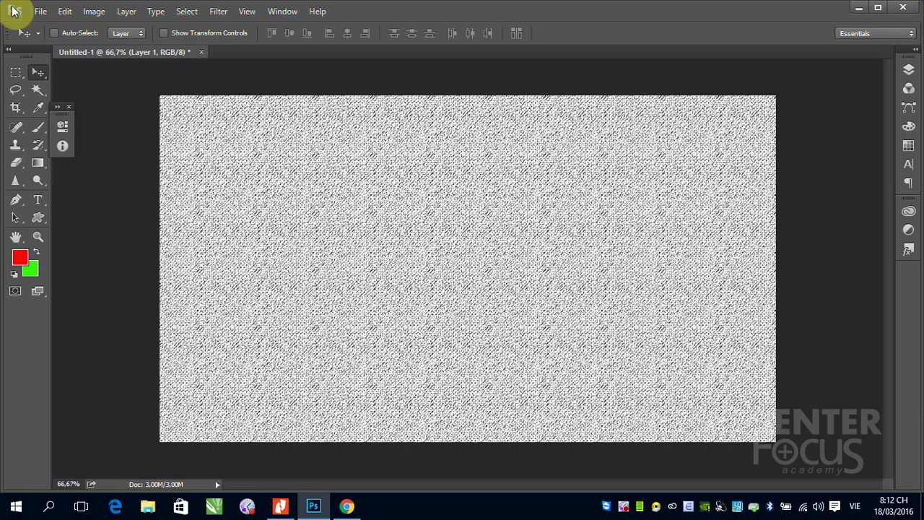
- Reopen Fill and show the pattern picker's library options menu
left_click(72, 11)
left_click(123, 181)
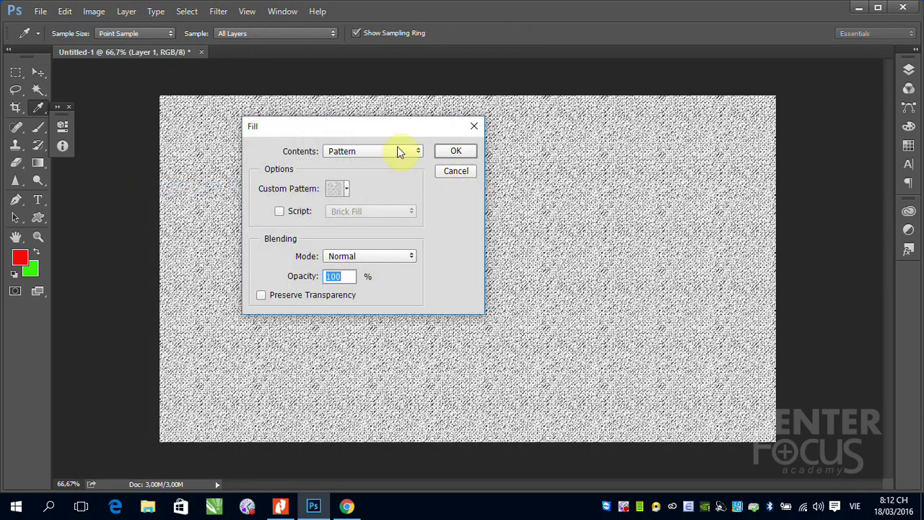
left_click(347, 189)
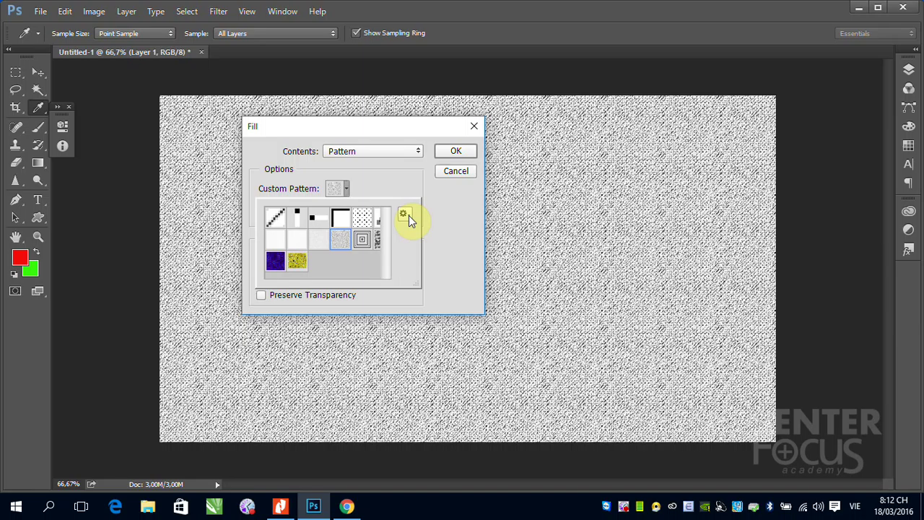
left_click(408, 215)
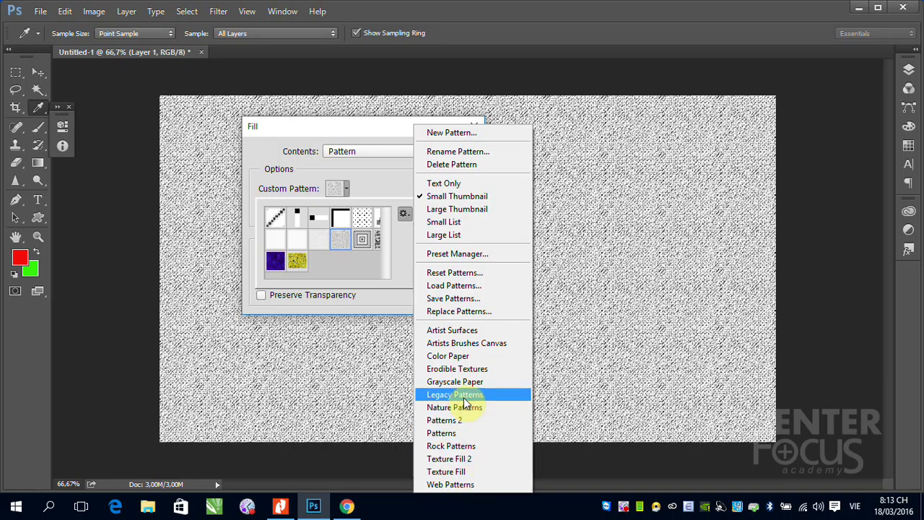
- Replace the patterns with Artist Surfaces and fill the canvas with a streaky grey texture
left_click(459, 334)
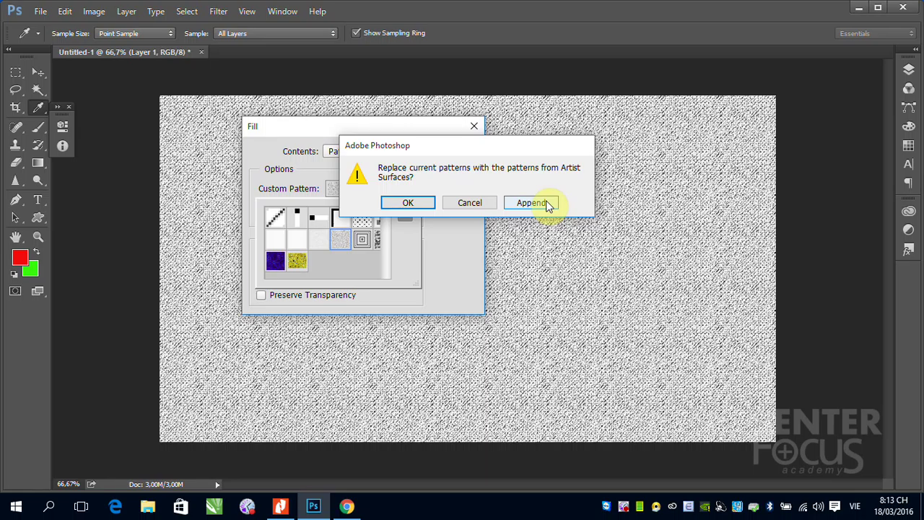
left_click(408, 204)
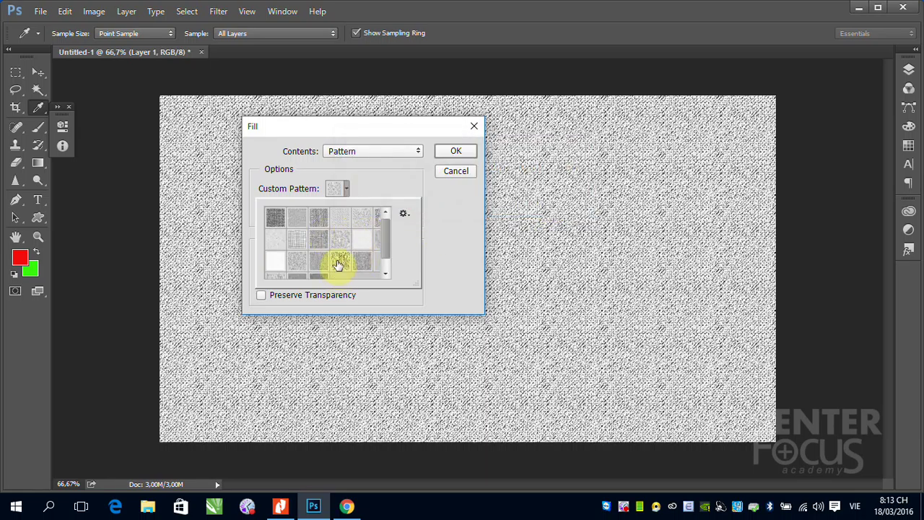
left_click(339, 264)
left_click(461, 150)
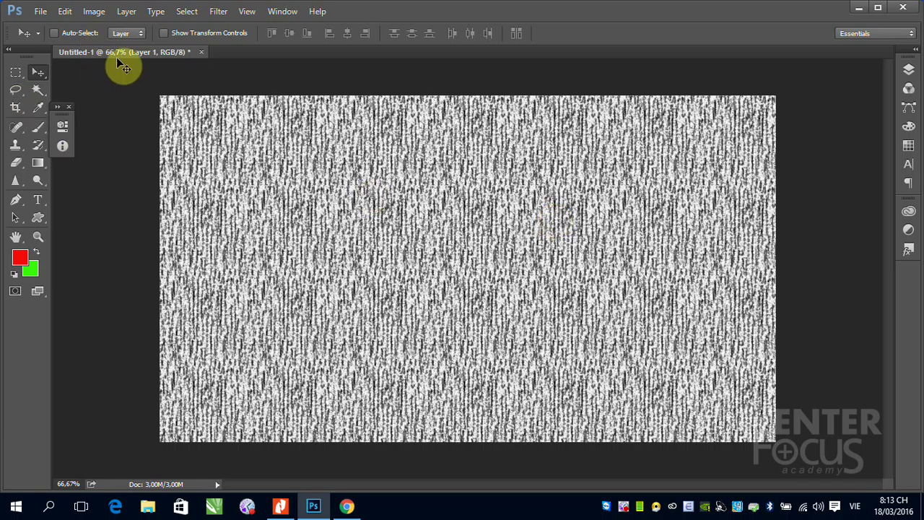
- In Fill's pattern picker, replace the pattern set with Nature Patterns
left_click(65, 11)
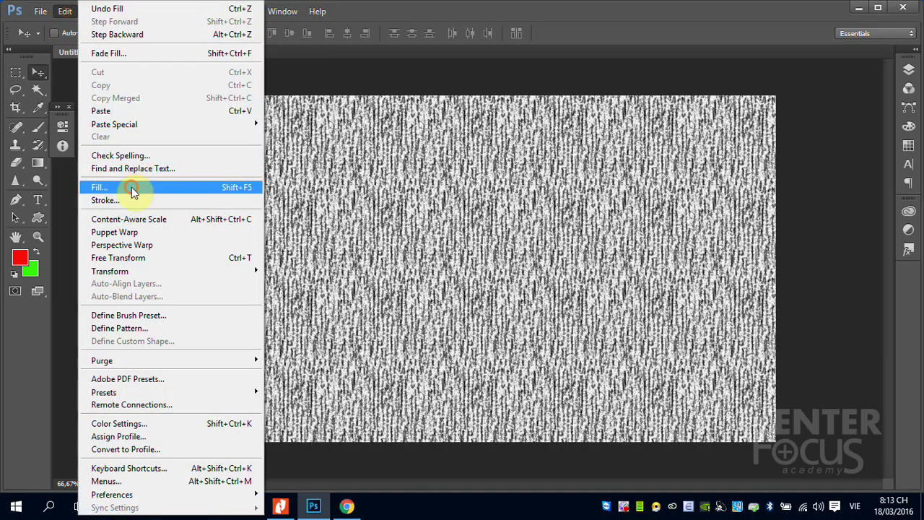
left_click(129, 187)
left_click(346, 189)
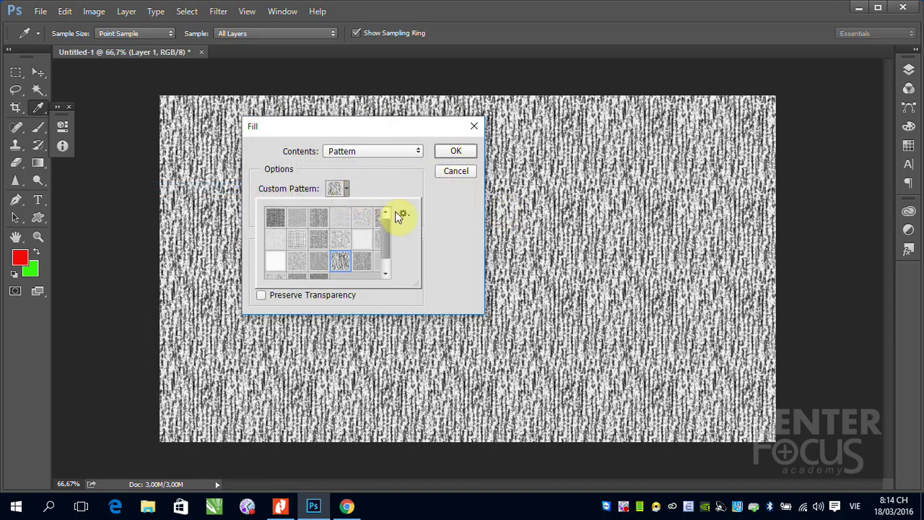
left_click(404, 213)
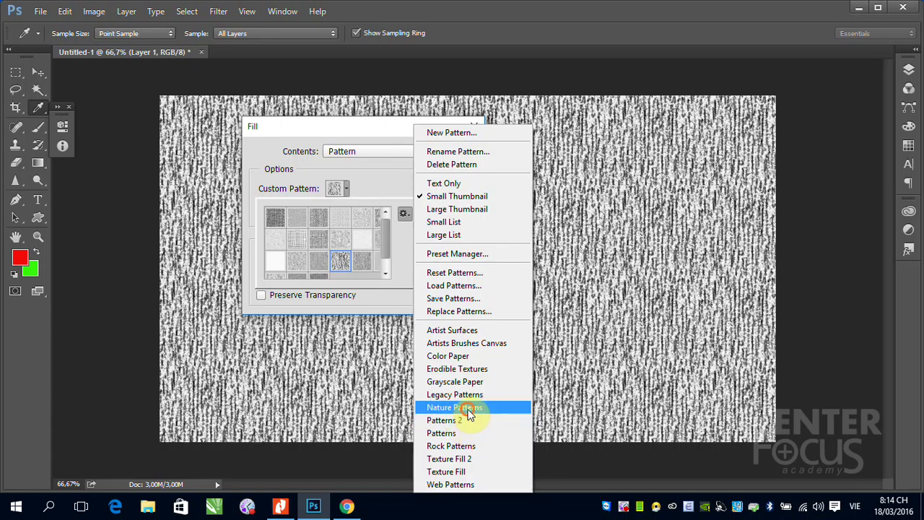
left_click(468, 409)
left_click(416, 203)
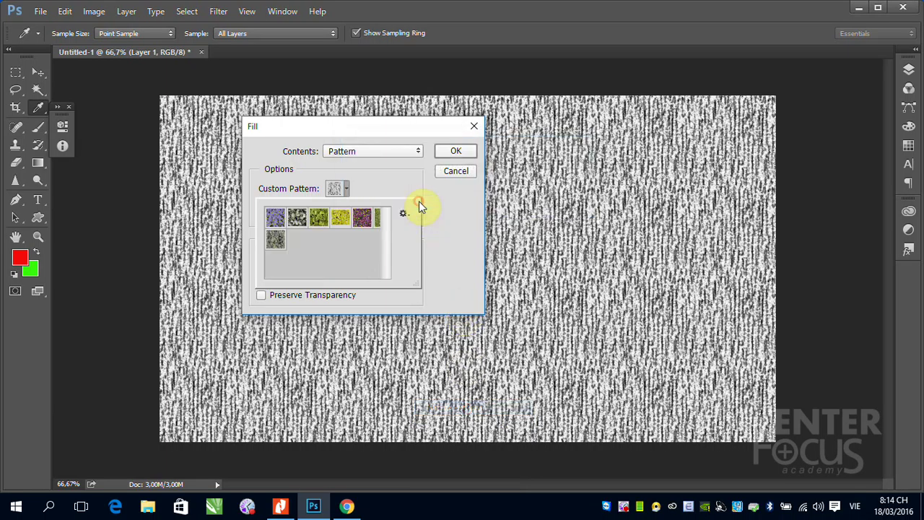
- Fill the canvas with the yellow flower pattern
left_click(342, 220)
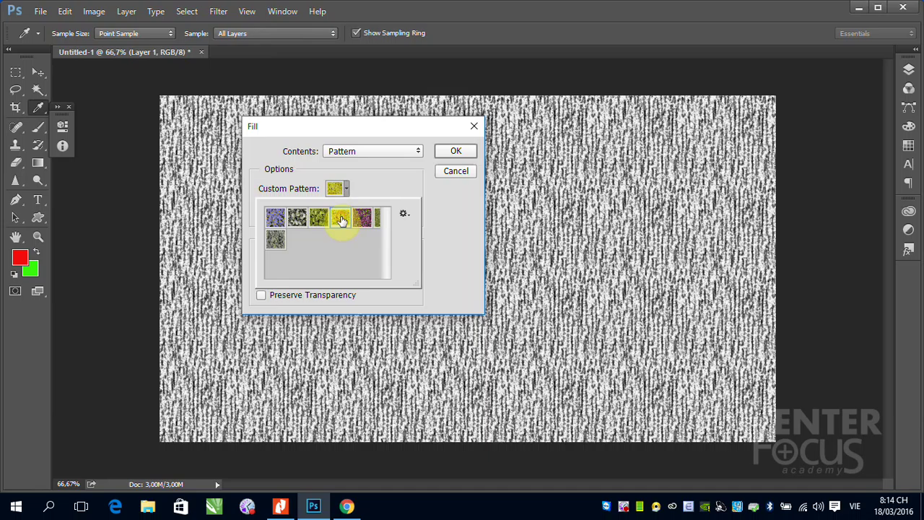
left_click(456, 151)
key("v")
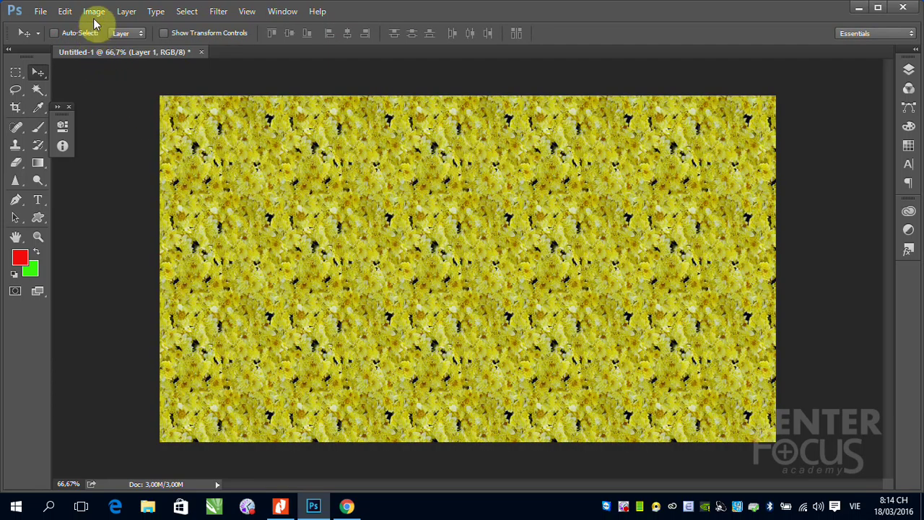
- Refill the canvas with the tiled lavender daisy pattern
left_click(64, 10)
left_click(120, 191)
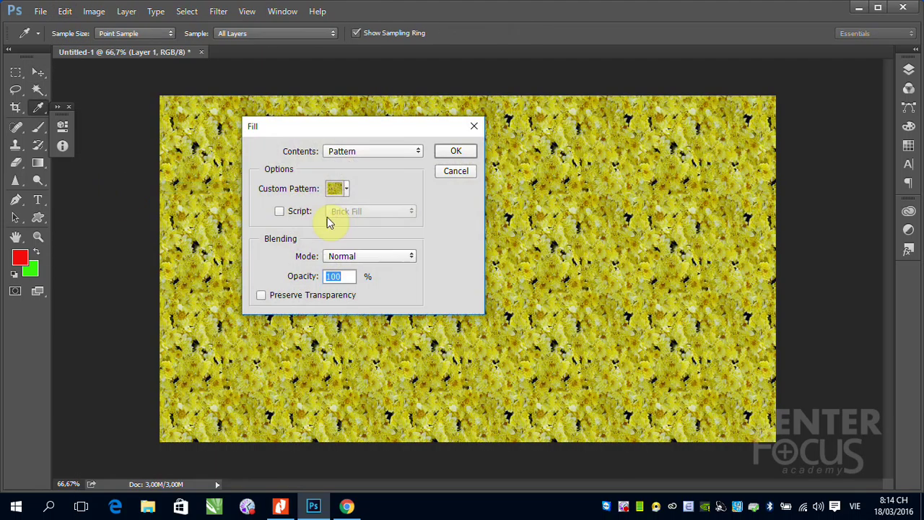
left_click(345, 189)
left_click(274, 219)
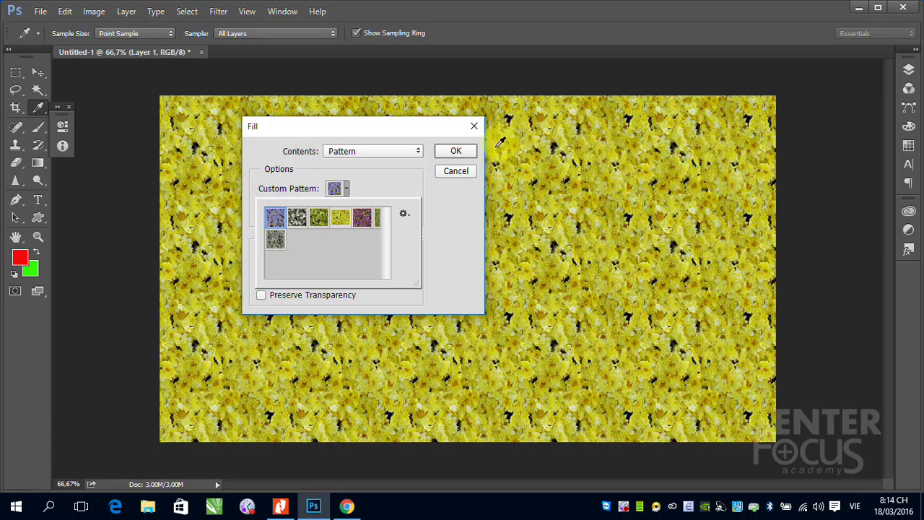
left_click(456, 151)
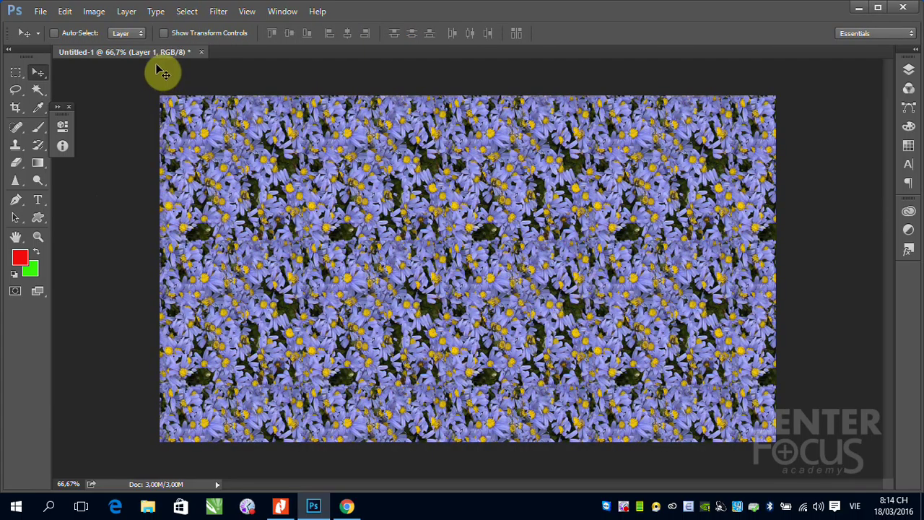
- Replace the patterns with the Rock Patterns set and fill the canvas with its red rock swatch
left_click(65, 10)
left_click(130, 188)
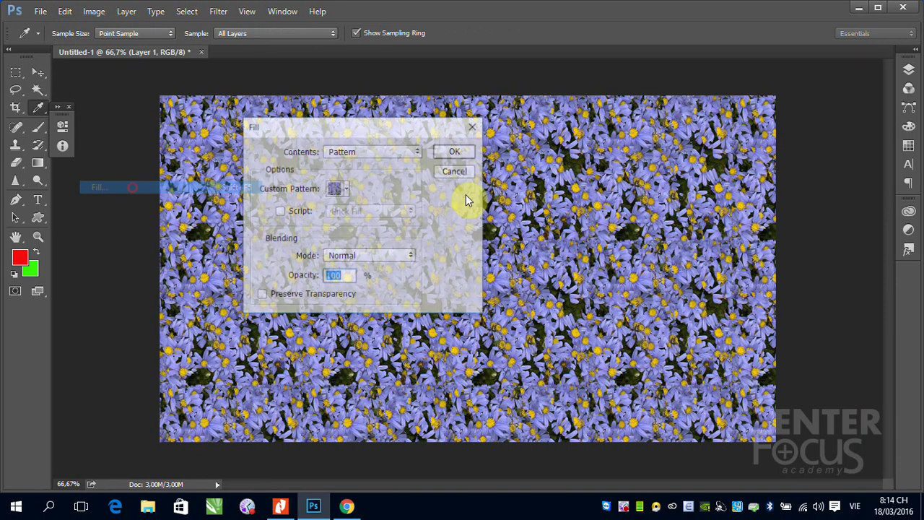
left_click(347, 190)
left_click(403, 213)
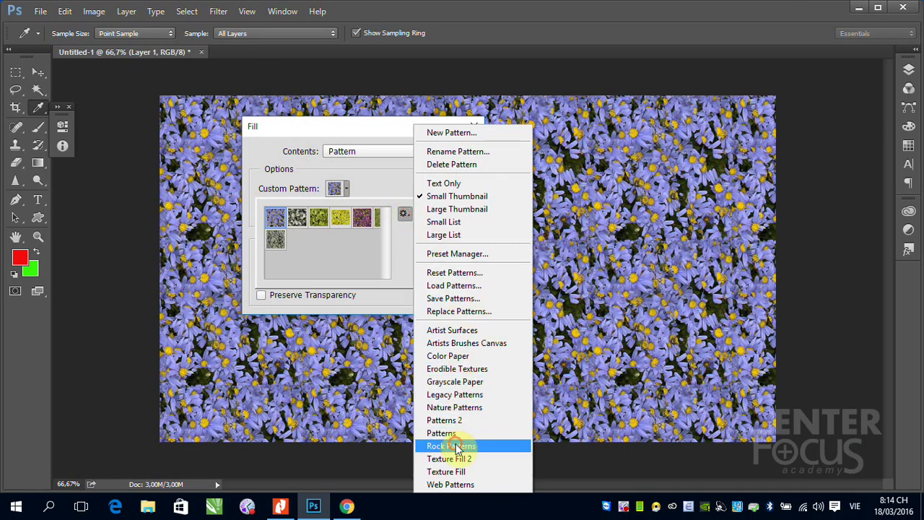
left_click(457, 446)
left_click(412, 204)
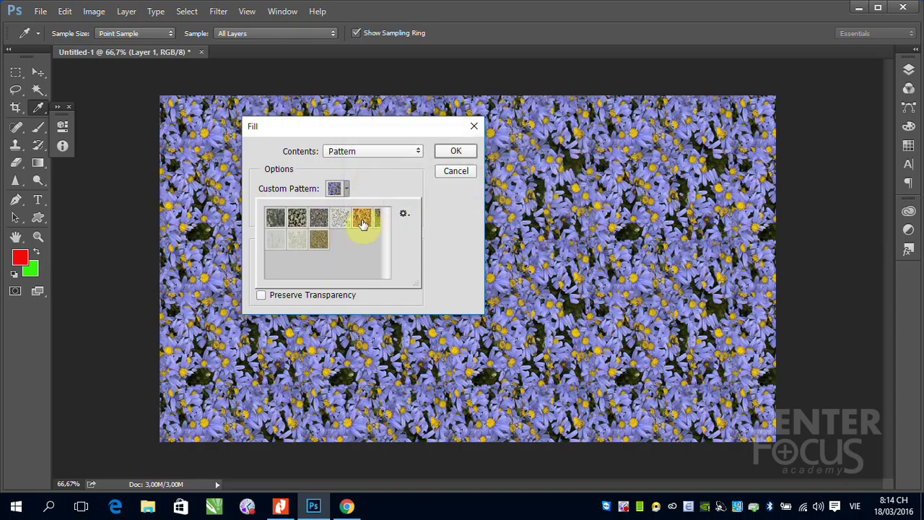
left_click(362, 218)
left_click(459, 160)
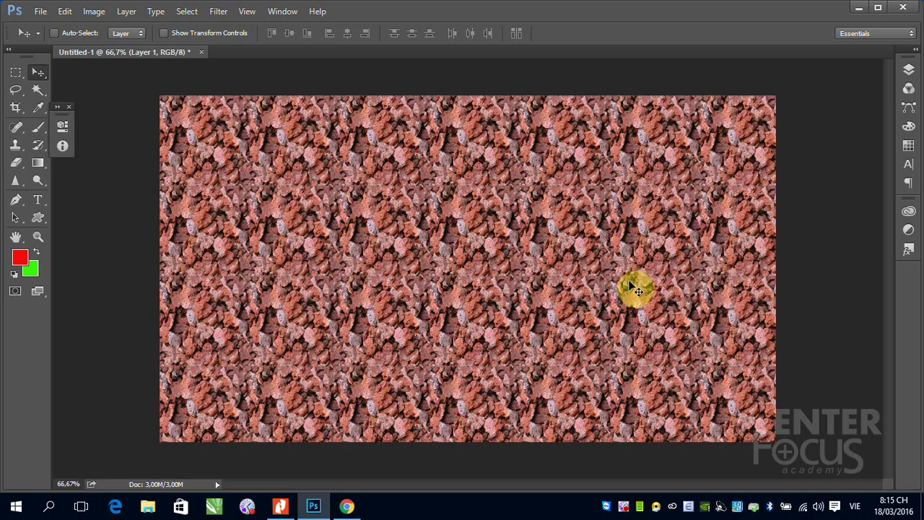
left_click(346, 505)
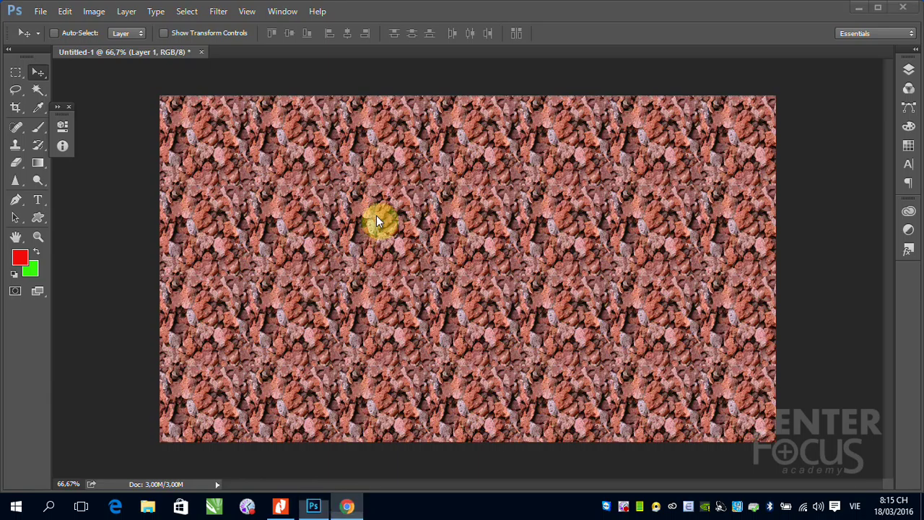
- Enter the search 'photoshop patterns' in a new Chrome tab, then return to Photoshop
left_click(762, 8)
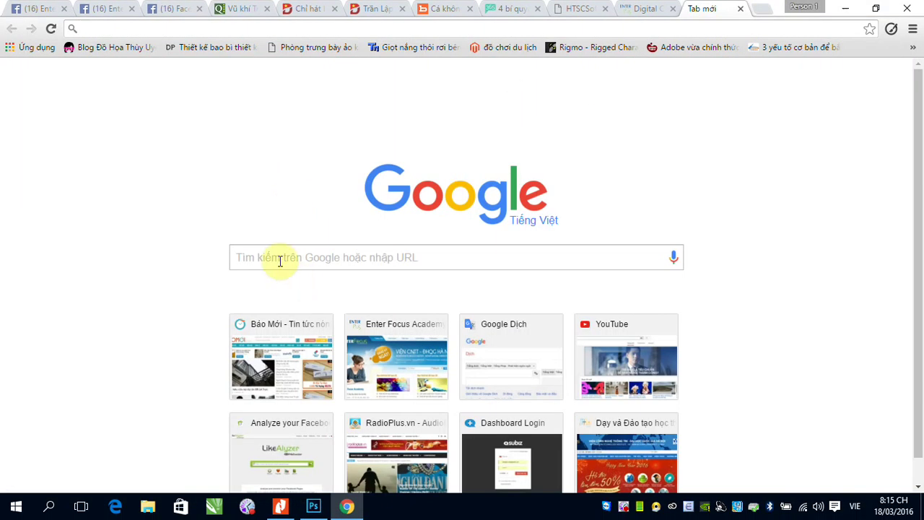
left_click(266, 262)
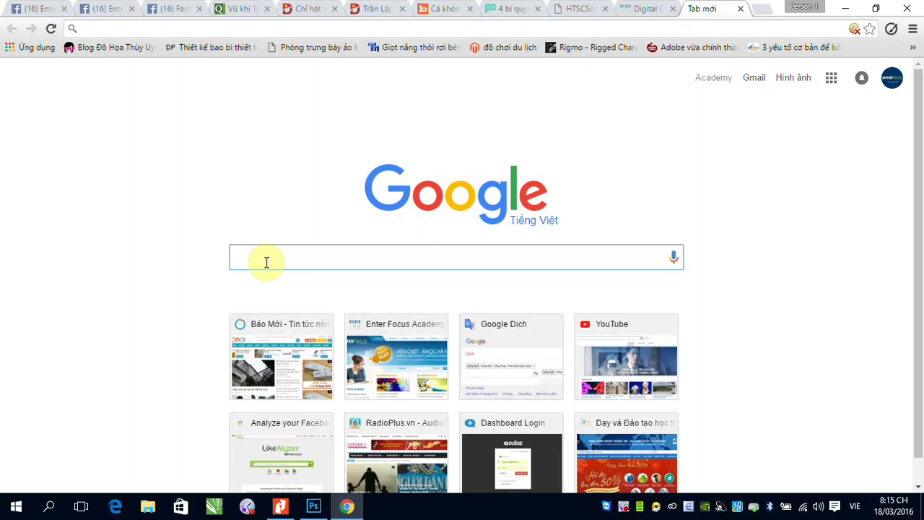
type("ph")
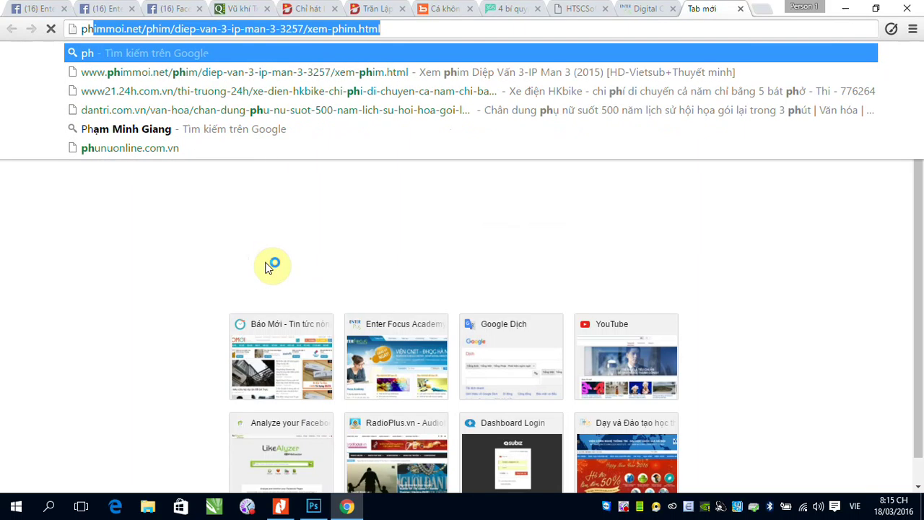
type("oto")
key("BackSpace")
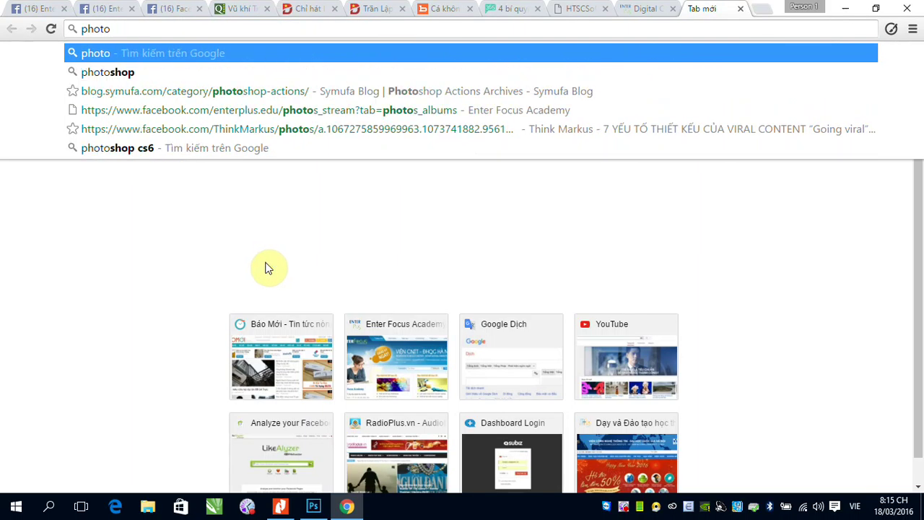
type("shop")
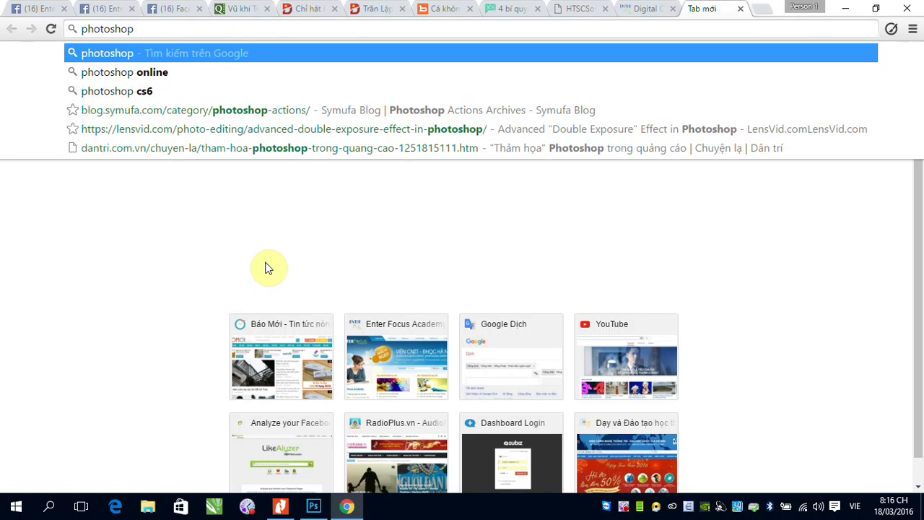
type(" patt")
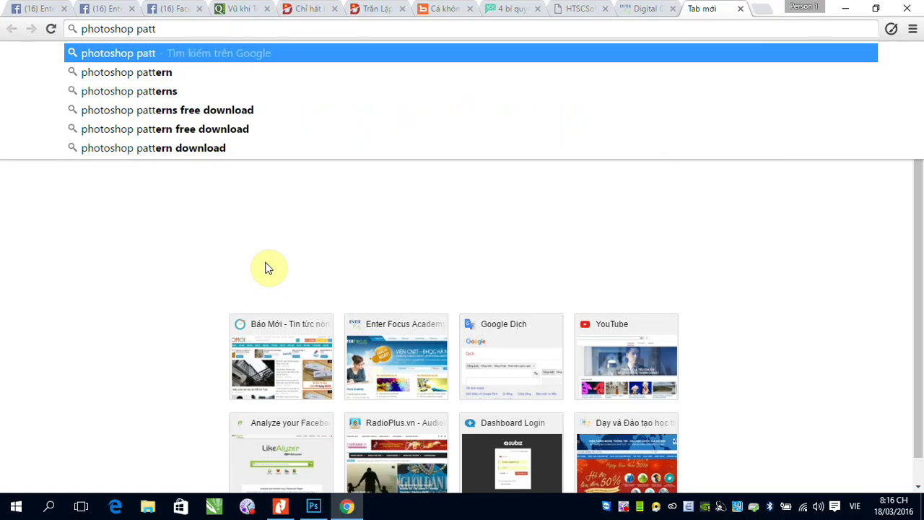
type("erns")
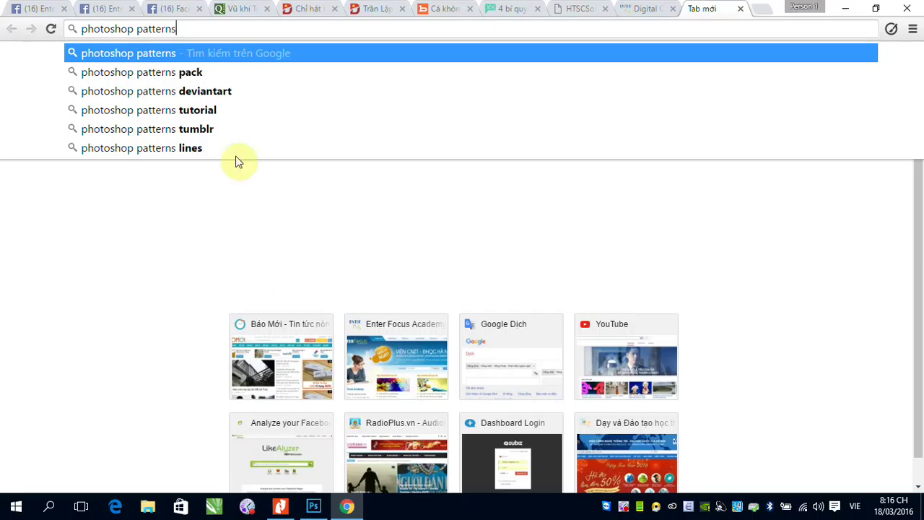
left_click(314, 506)
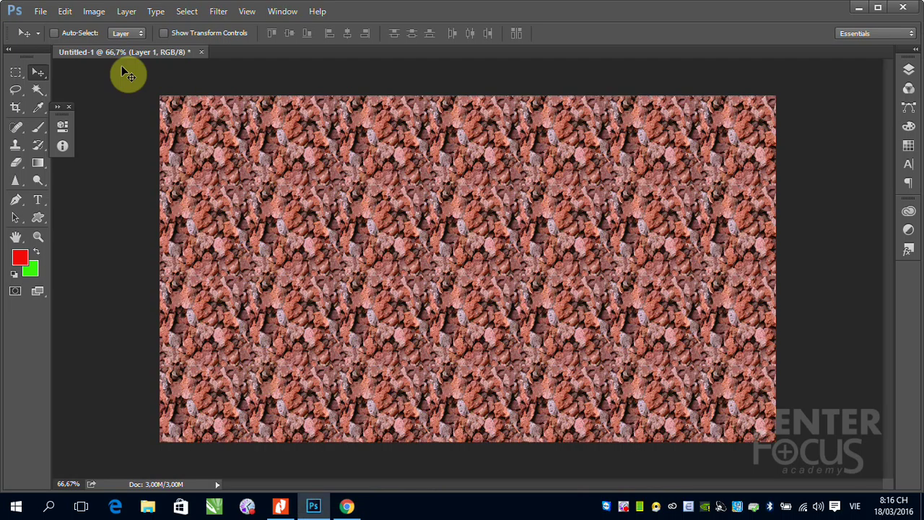
- Load the .pat file from floral_velvet_pattern_set_31619 and fill the canvas with its blue swirl
left_click(66, 13)
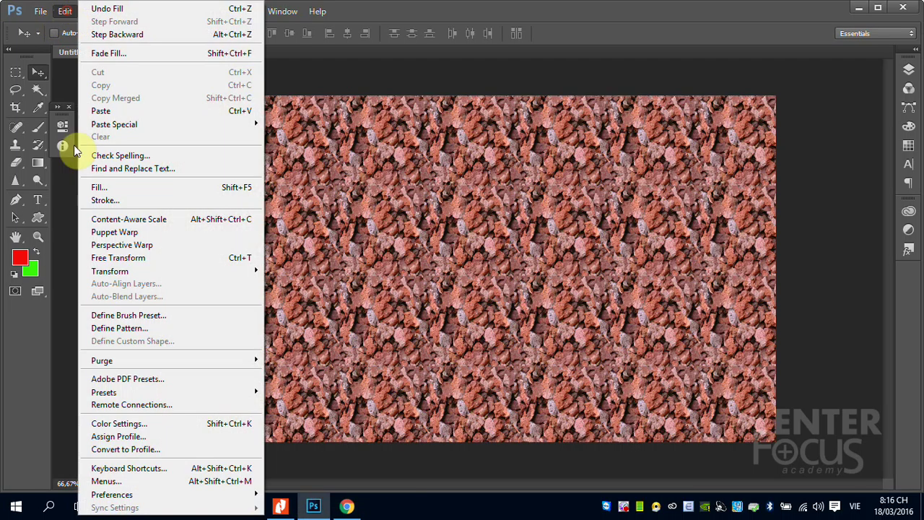
left_click(108, 187)
left_click(346, 189)
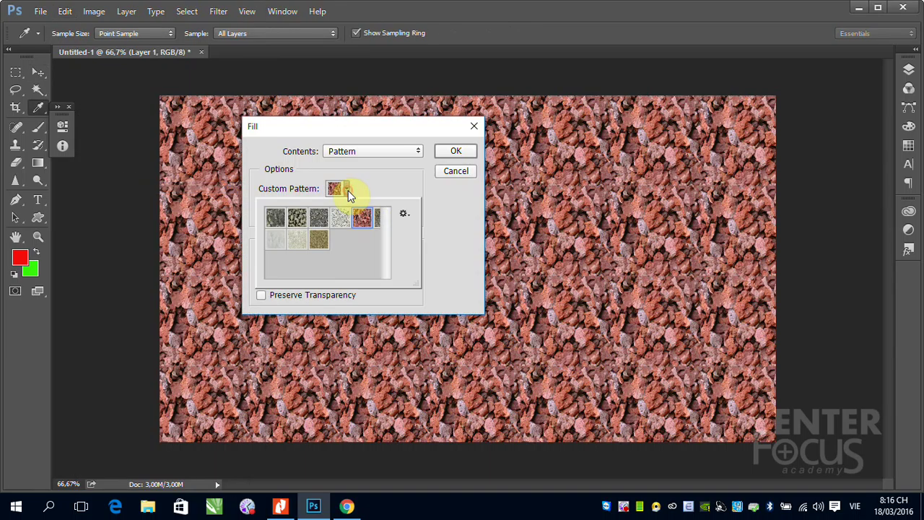
left_click(403, 216)
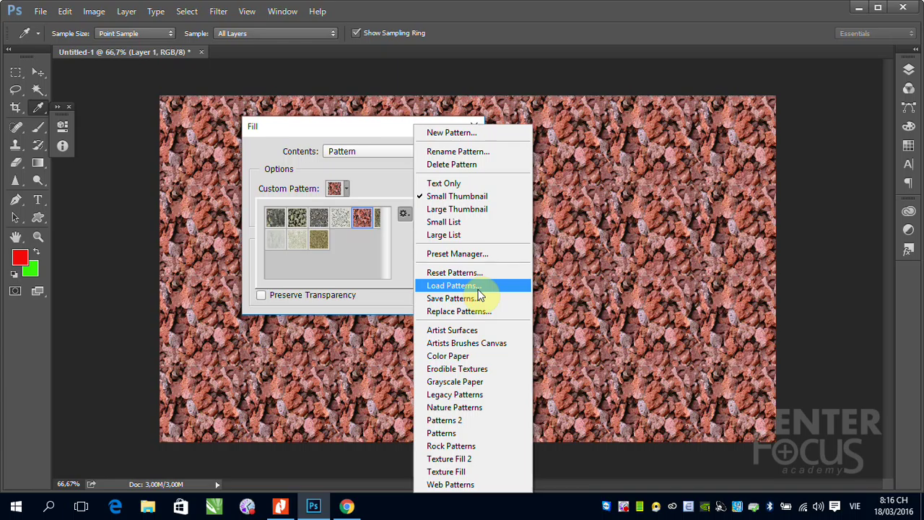
left_click(476, 287)
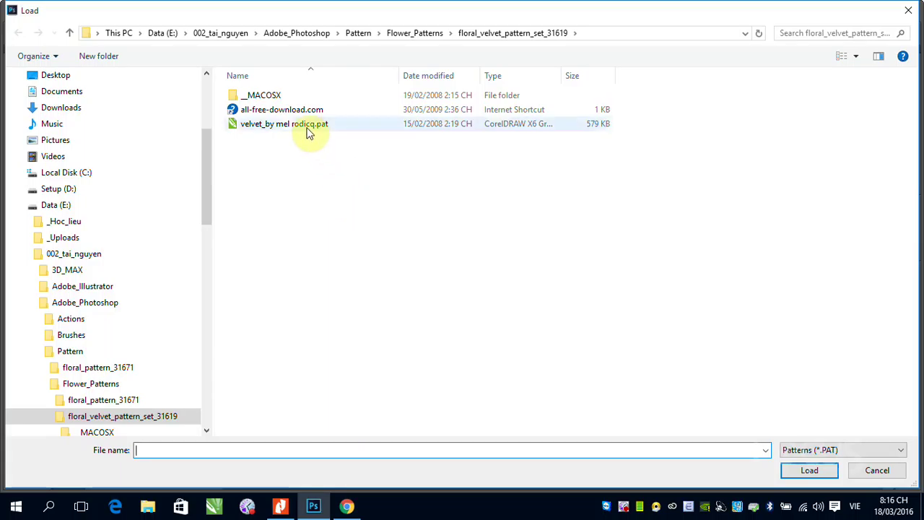
mouse_move(309, 127)
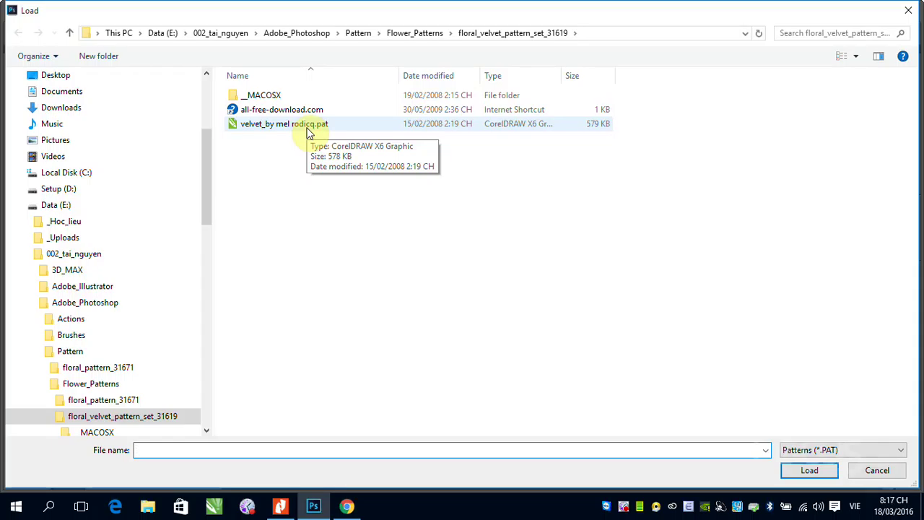
left_click(289, 124)
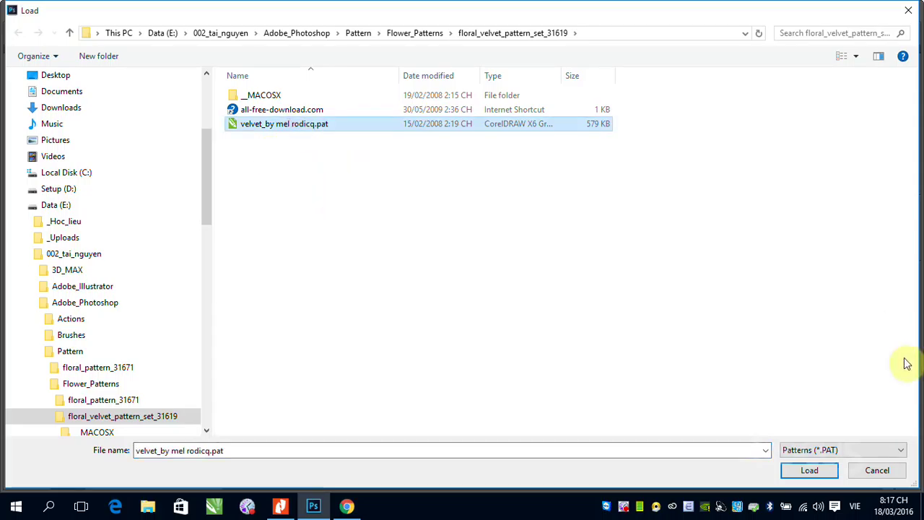
left_click(822, 474)
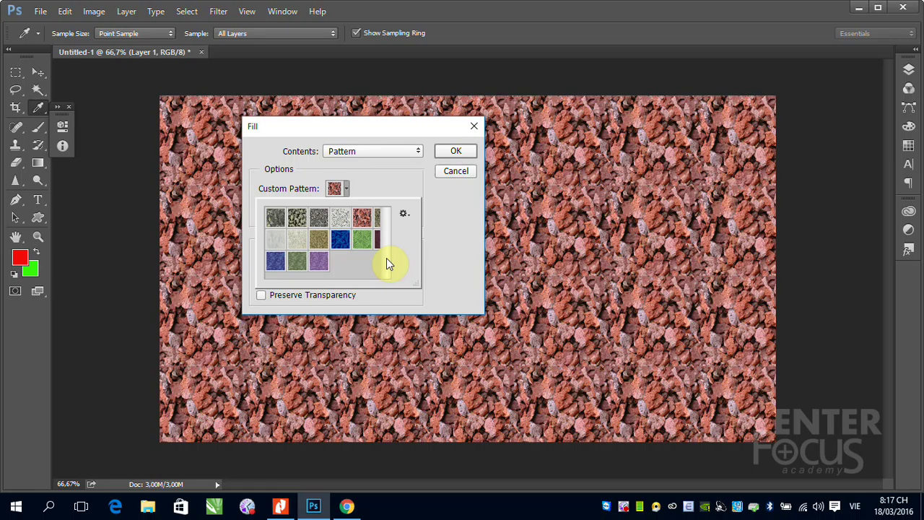
left_click(340, 239)
left_click(462, 152)
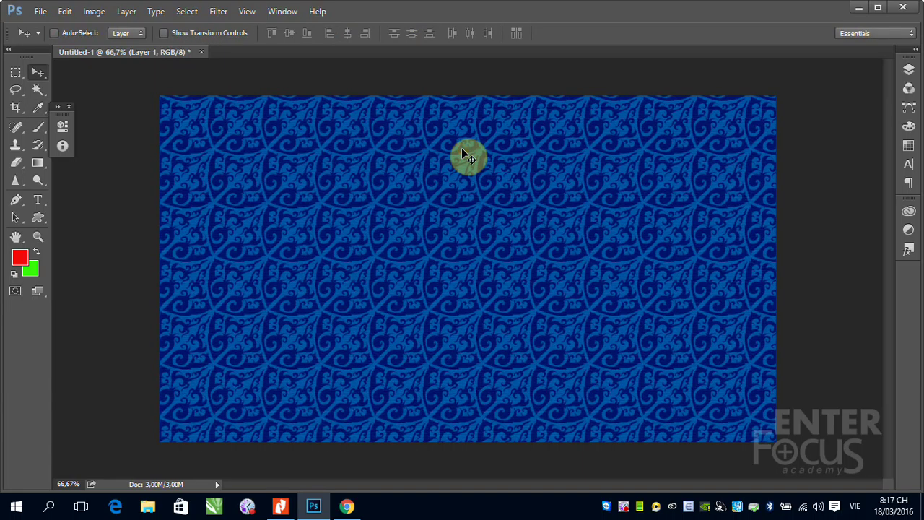
- Fill the canvas with the green leafy pattern
left_click(65, 12)
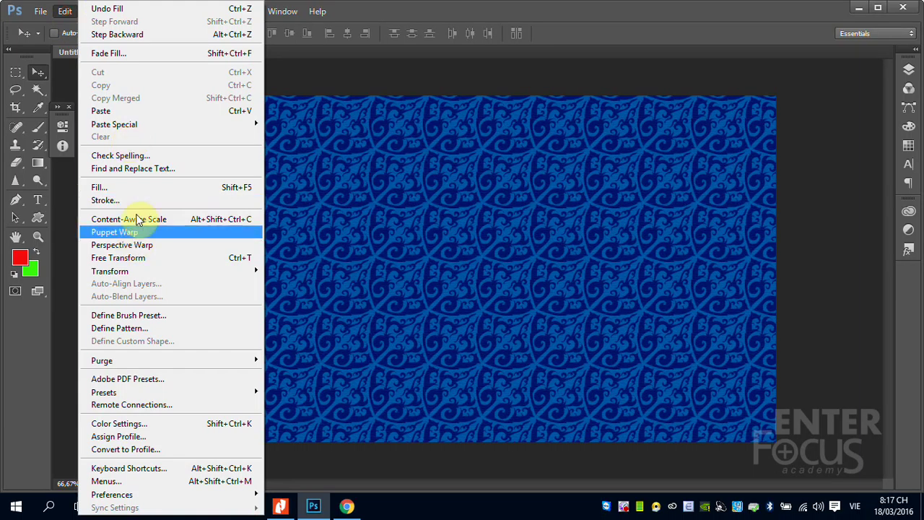
left_click(124, 187)
left_click(340, 189)
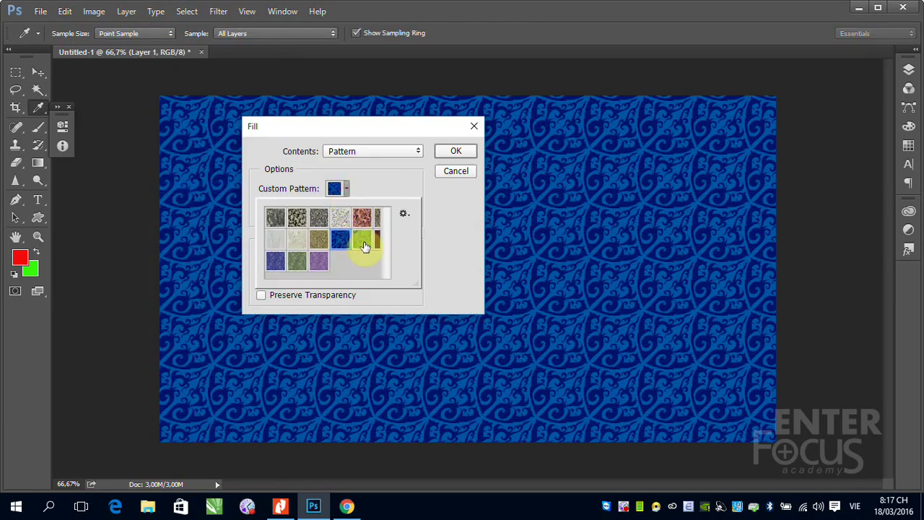
left_click(363, 243)
left_click(454, 152)
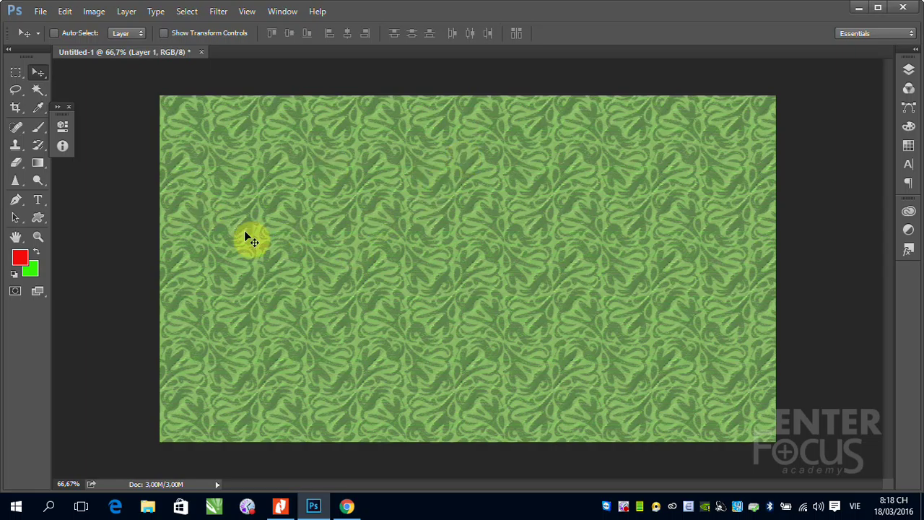
- Reset the pattern library to the default patterns and cancel the Fill dialog
left_click(65, 11)
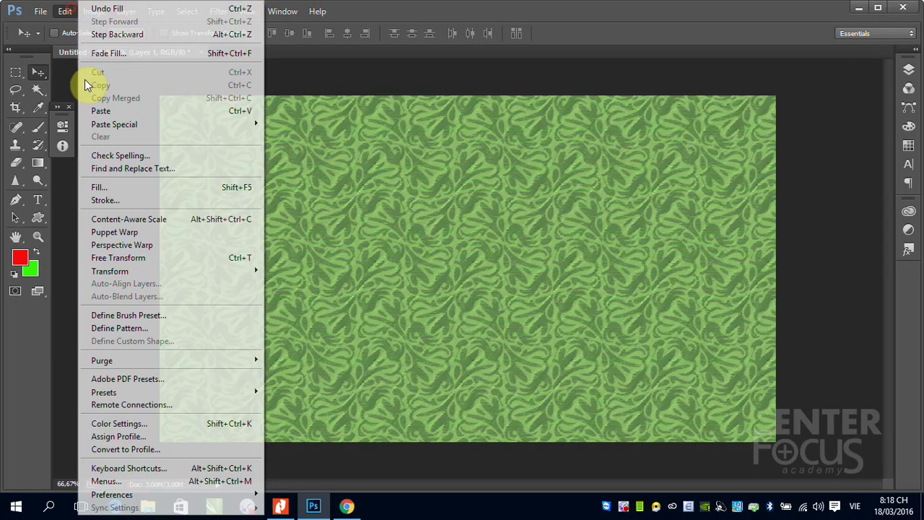
left_click(132, 187)
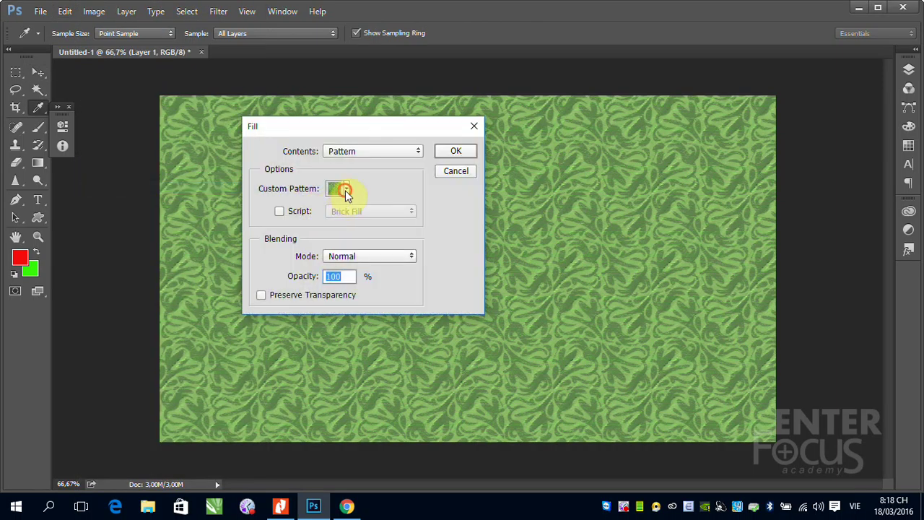
left_click(346, 188)
left_click(405, 213)
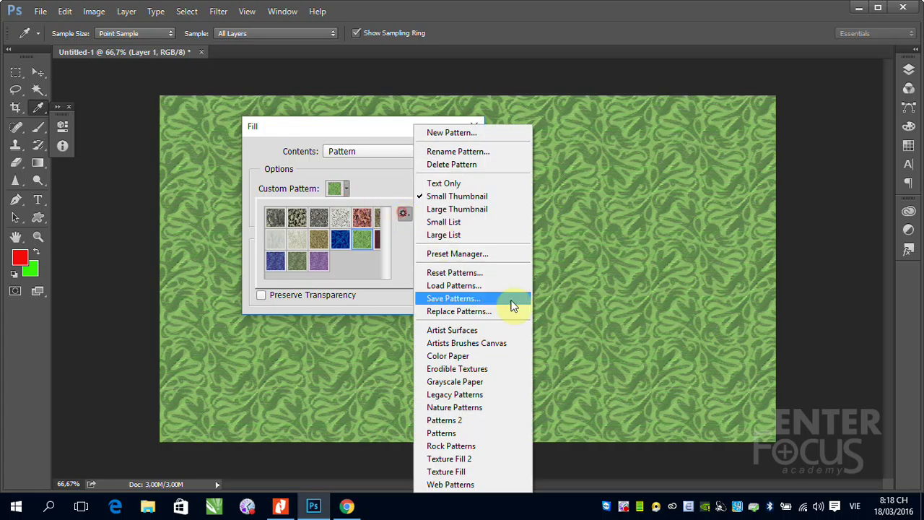
left_click(466, 278)
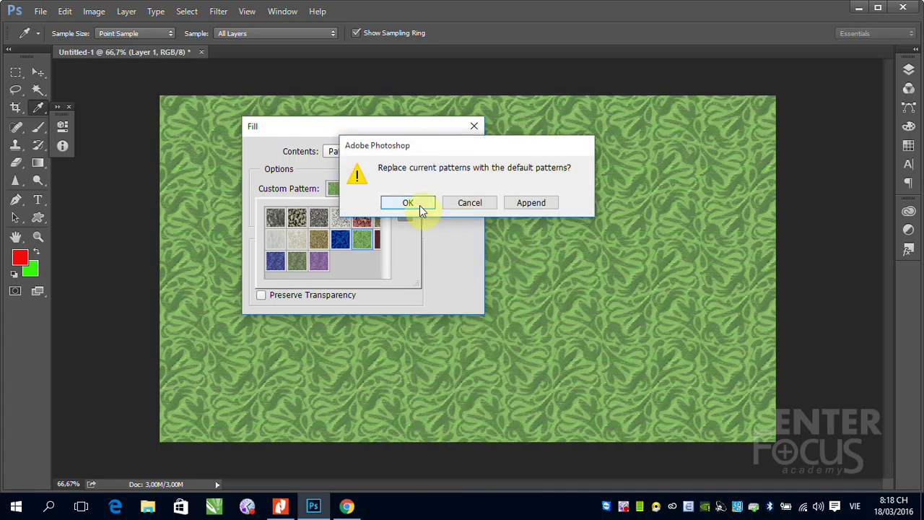
left_click(422, 207)
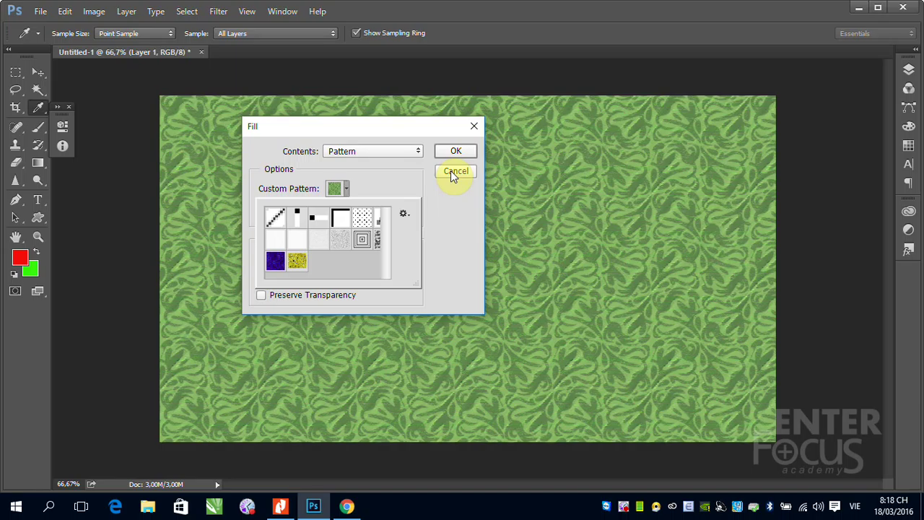
left_click(453, 172)
key("v")
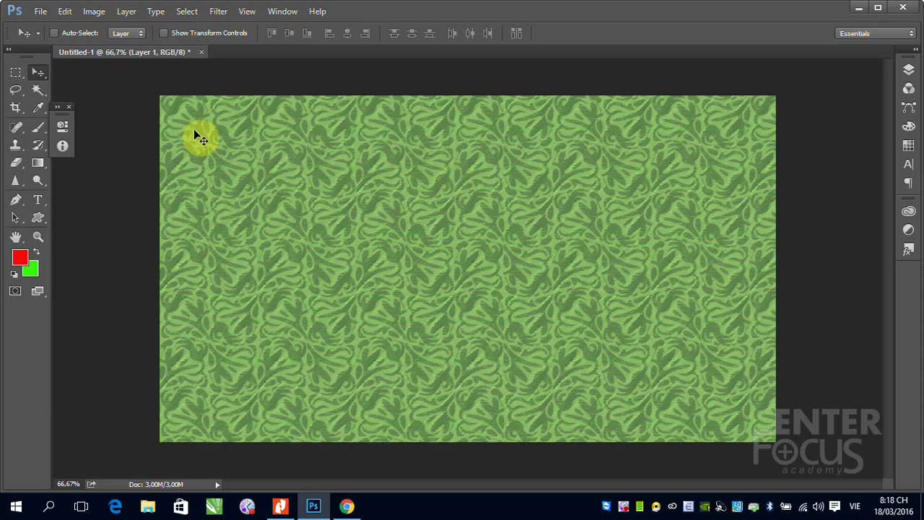
left_click(40, 11)
left_click(56, 40)
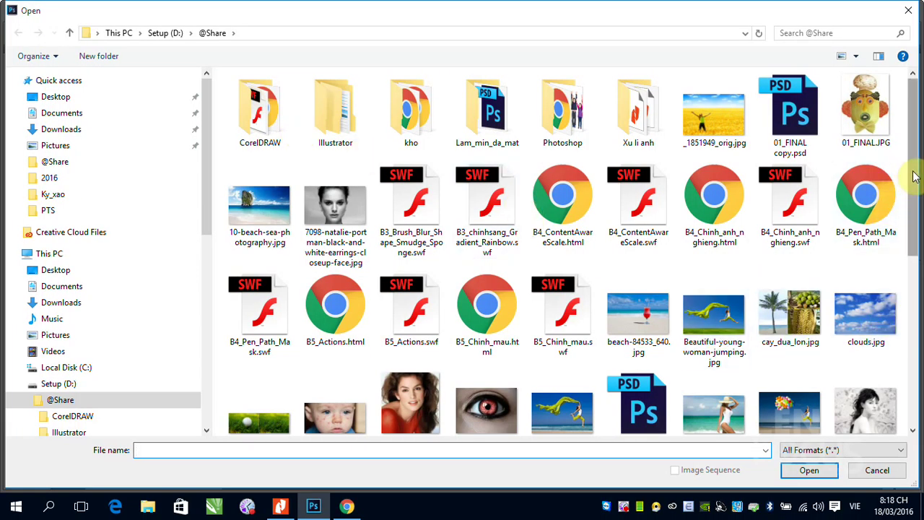
left_click(866, 314)
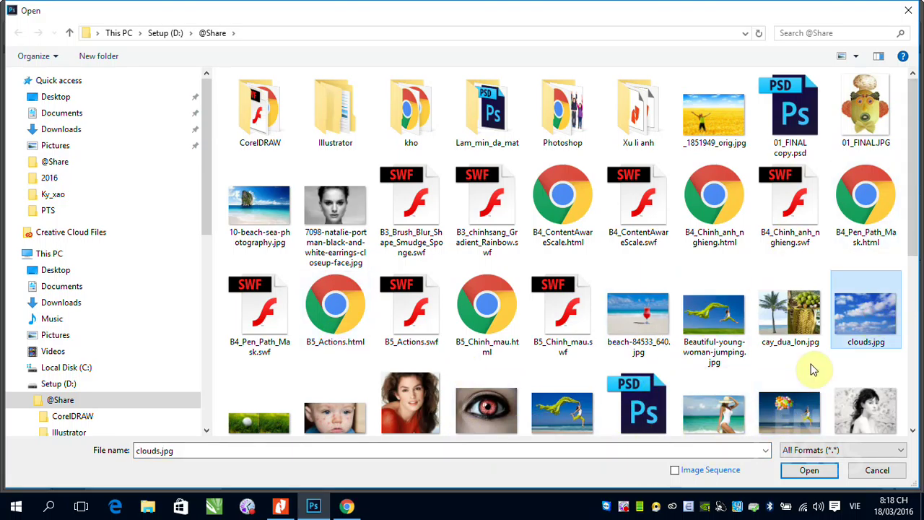
left_click(272, 422)
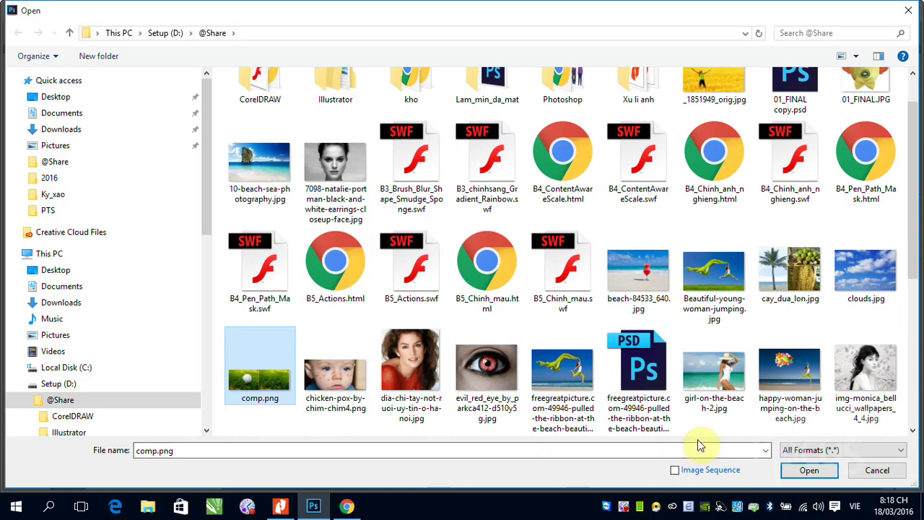
left_click(809, 471)
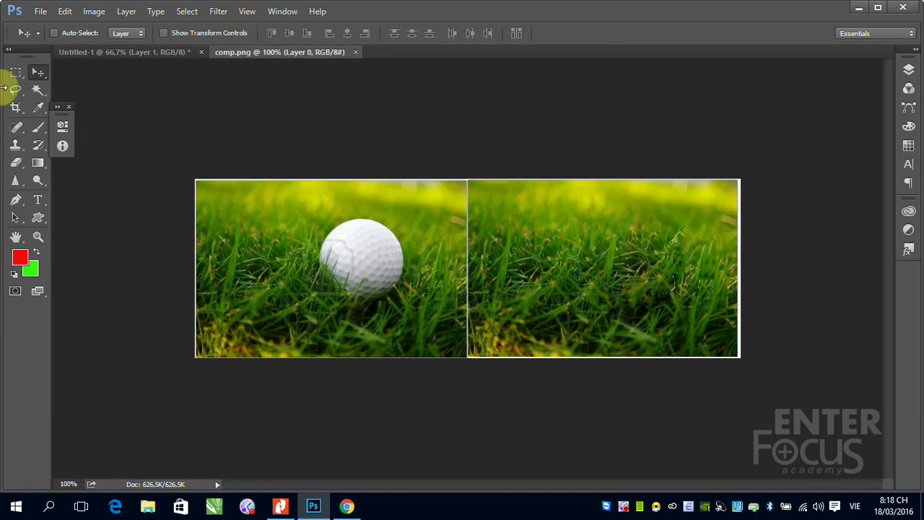
- Select a rectangle of grass in the right image and define it as pattern 'co'
left_click(15, 73)
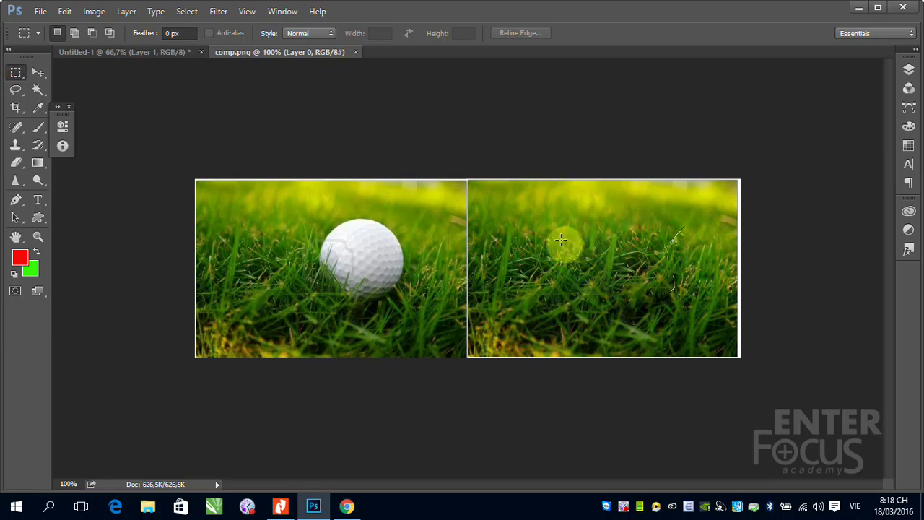
left_click_drag(554, 235, 654, 308)
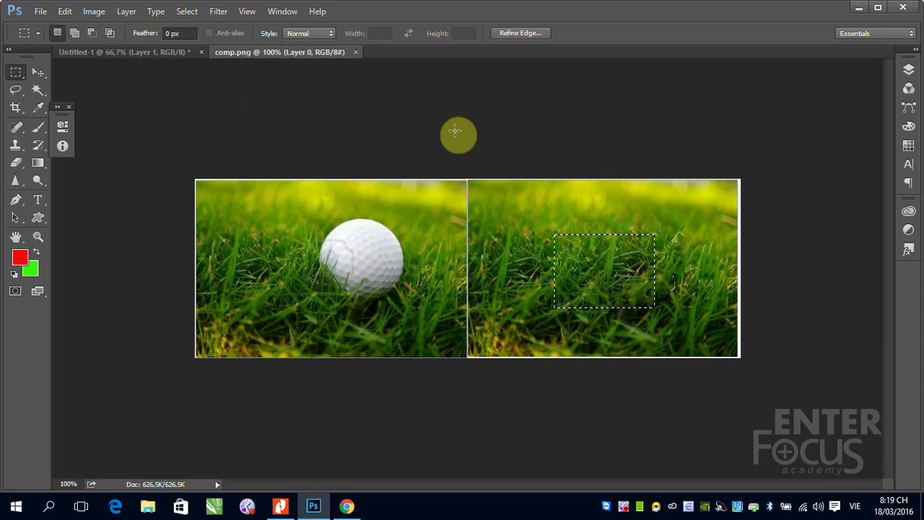
left_click(65, 11)
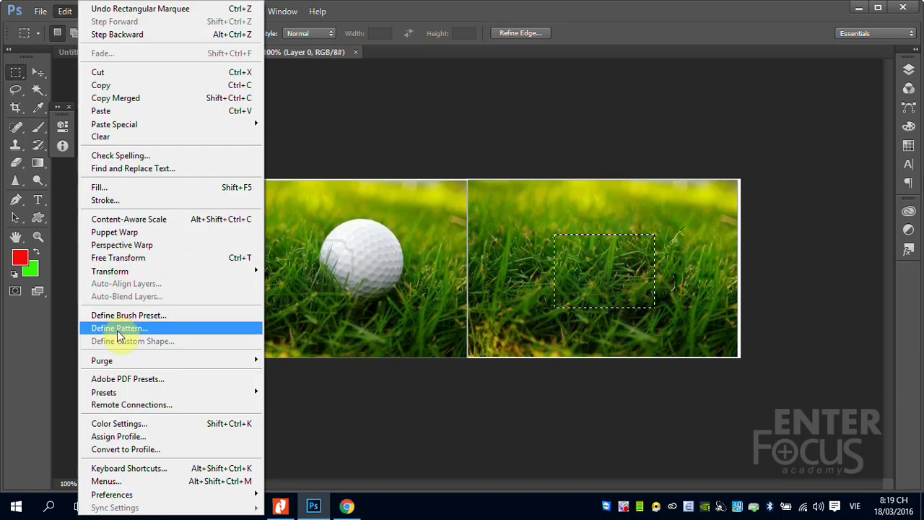
left_click(119, 329)
left_click(422, 182)
left_click(371, 182)
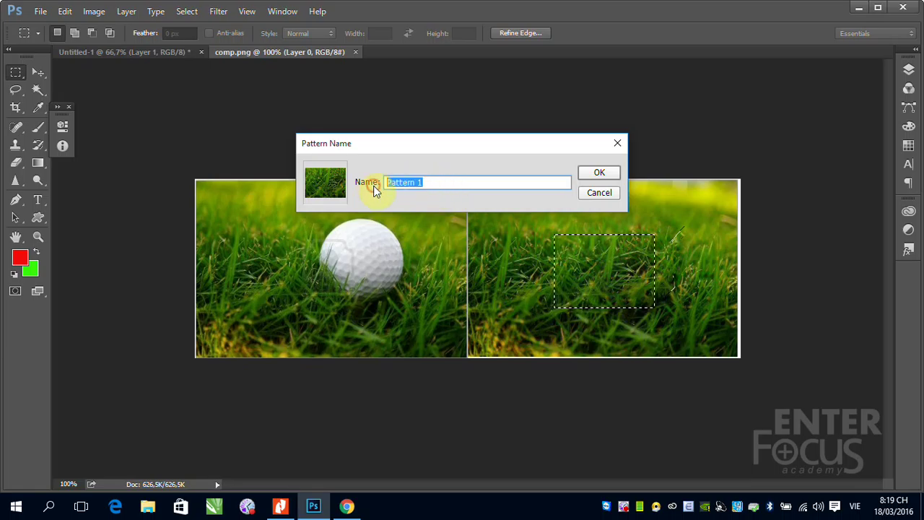
type("co")
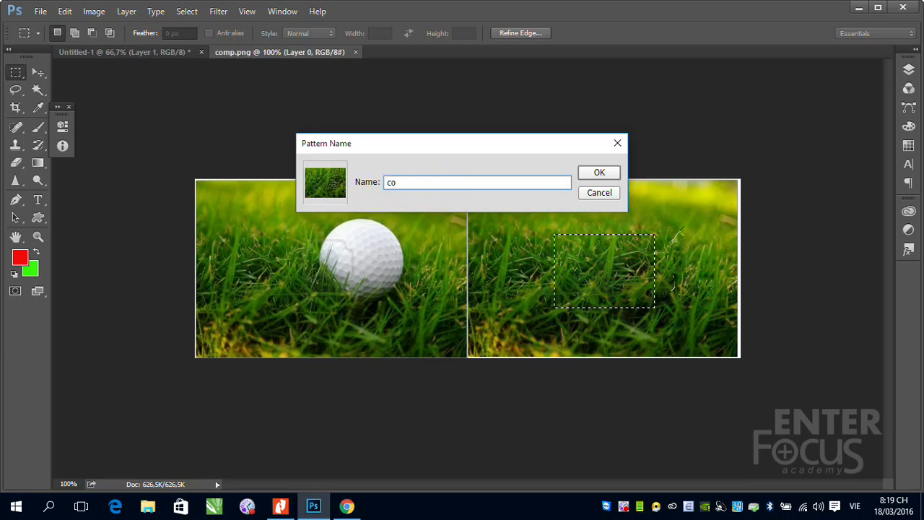
left_click(610, 172)
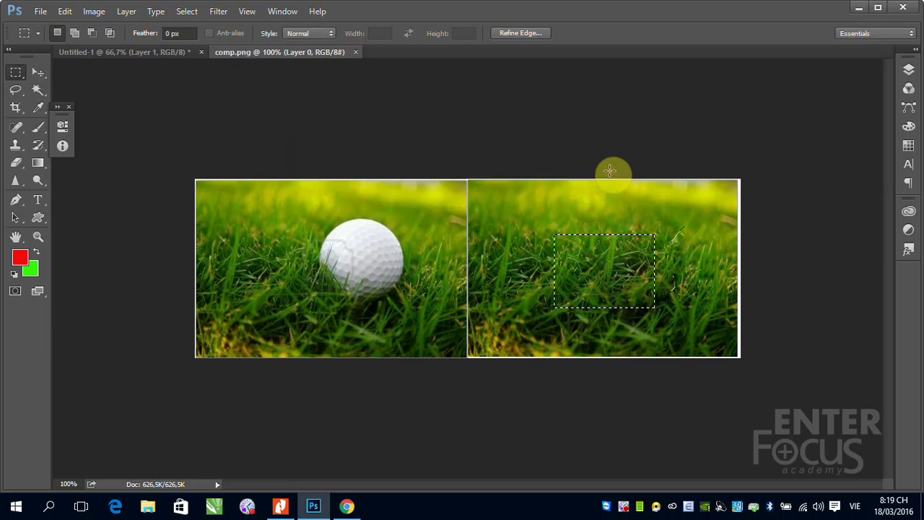
- Check the Fill dialog's pattern list on comp.png, then close it without filling
left_click(64, 11)
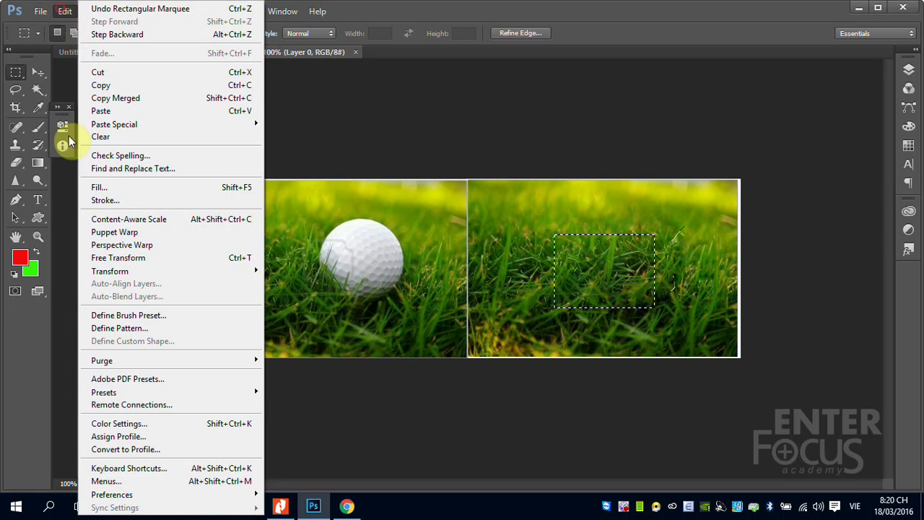
left_click(123, 187)
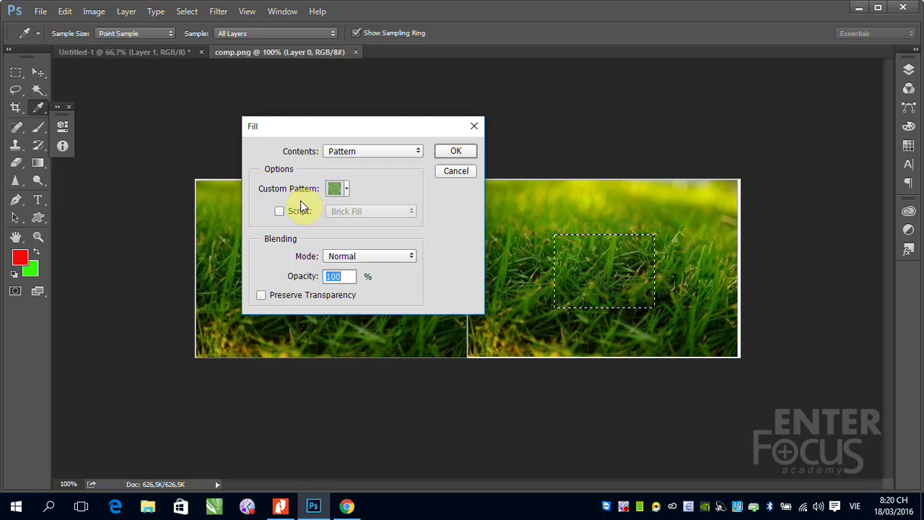
left_click(347, 190)
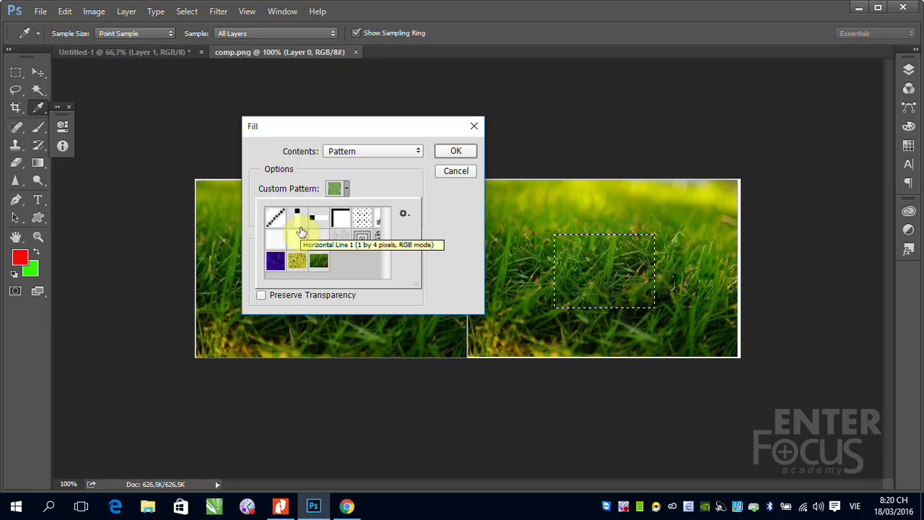
left_click(464, 173)
- Fill the Untitled-1 canvas with the new grass pattern 'co'
left_click(166, 52)
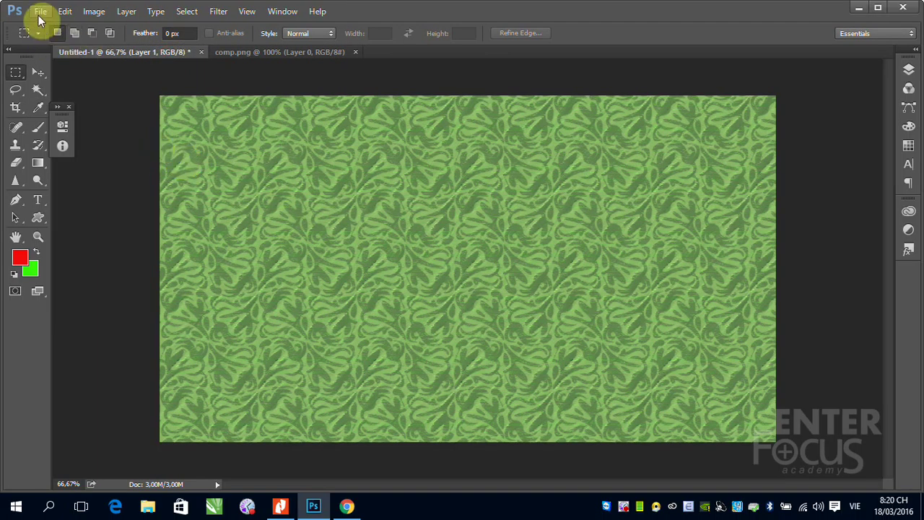
left_click(65, 11)
left_click(149, 187)
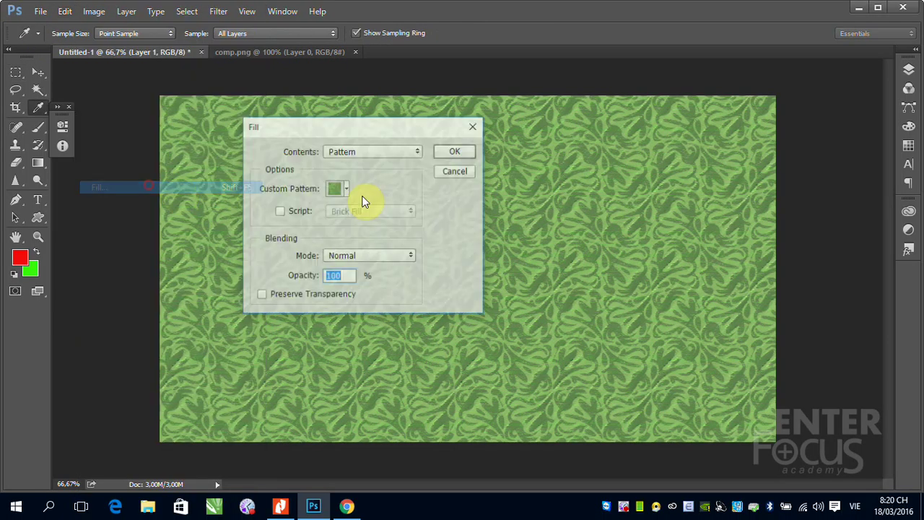
left_click(347, 189)
left_click(318, 262)
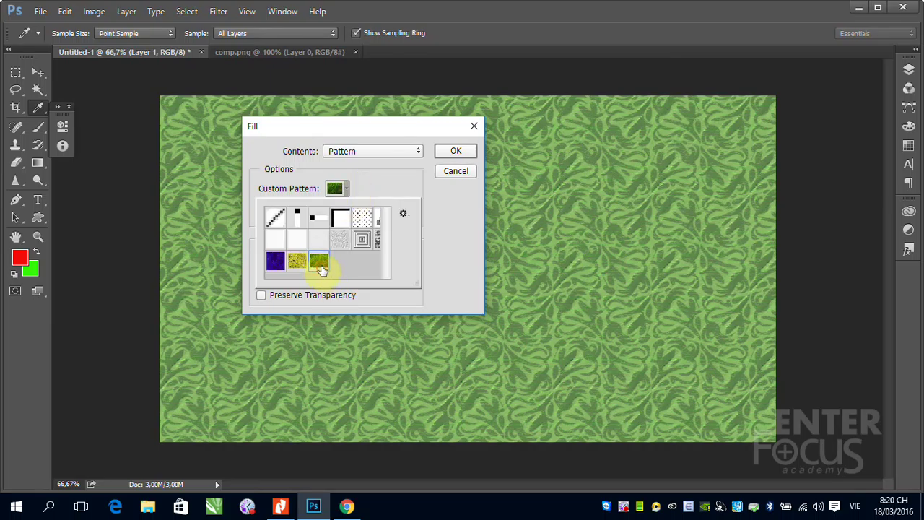
left_click(446, 151)
key("m")
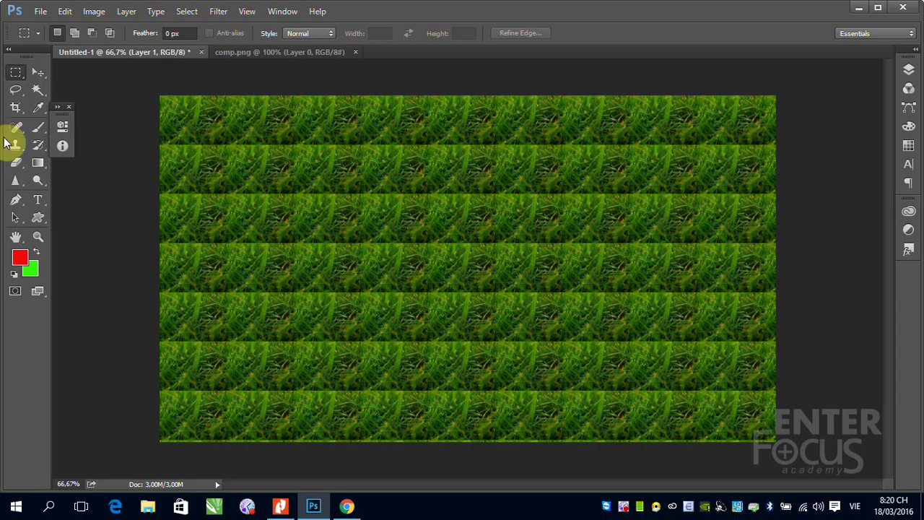
- Fill Untitled-1 with History contents, clearing the grass tiles to transparency
left_click(72, 16)
left_click(107, 188)
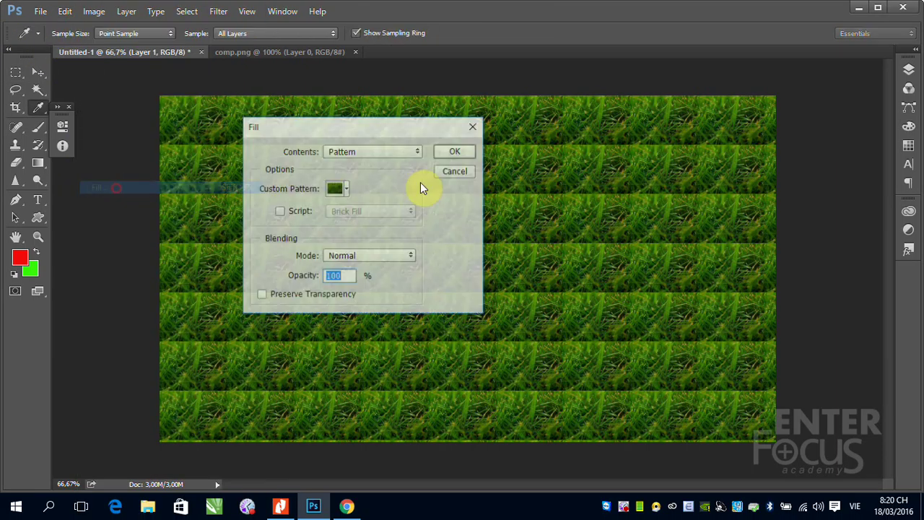
left_click(347, 189)
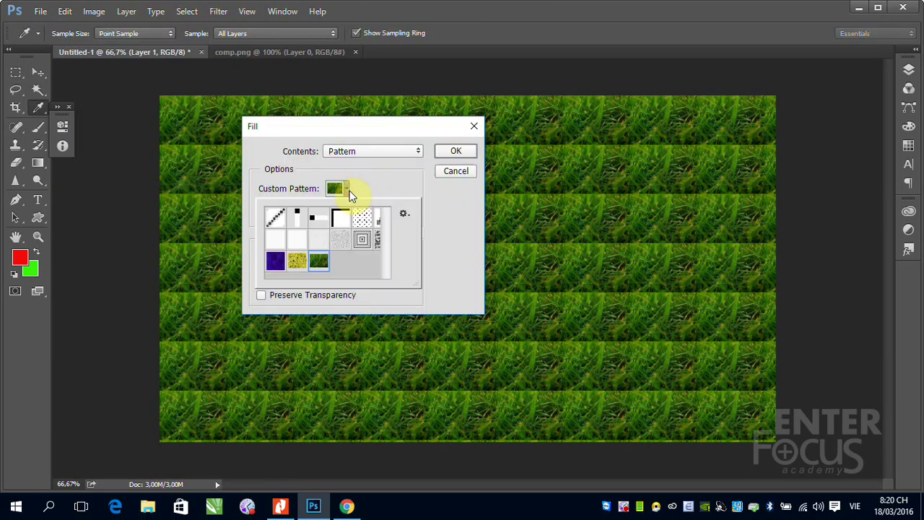
left_click(418, 151)
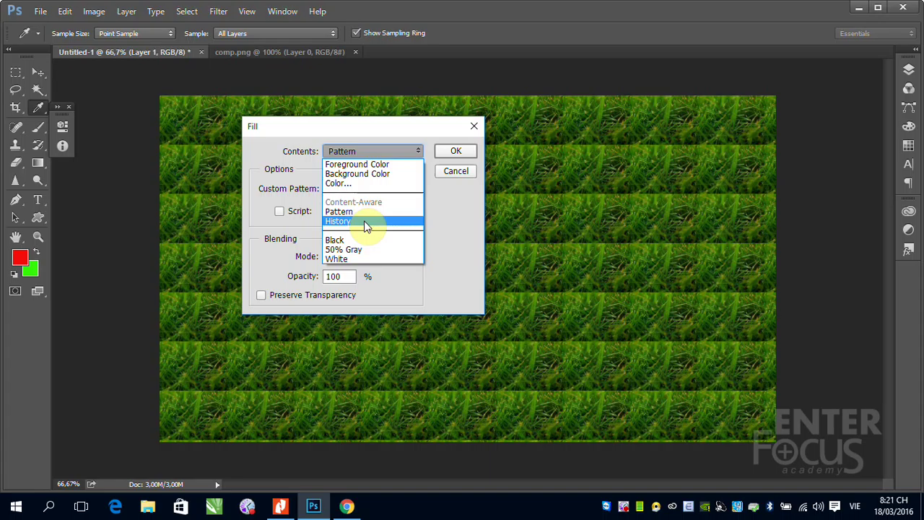
left_click(366, 226)
left_click(460, 150)
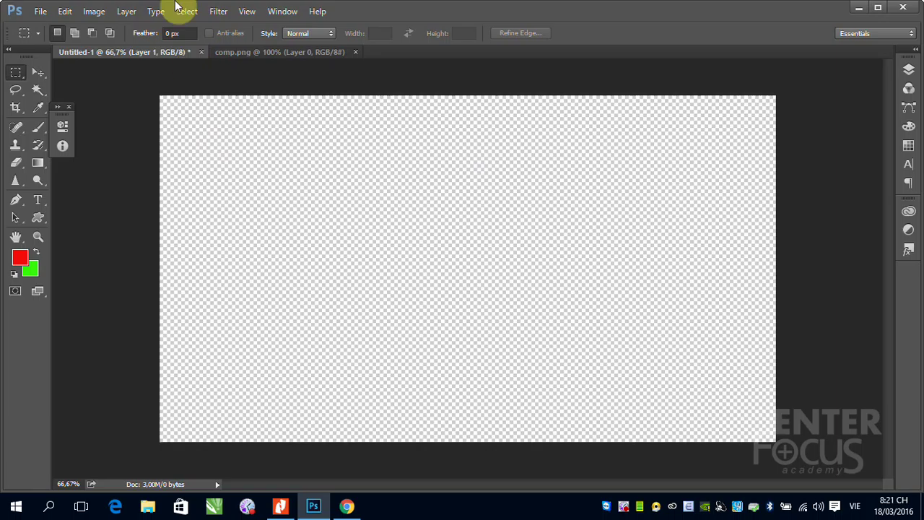
left_click(262, 52)
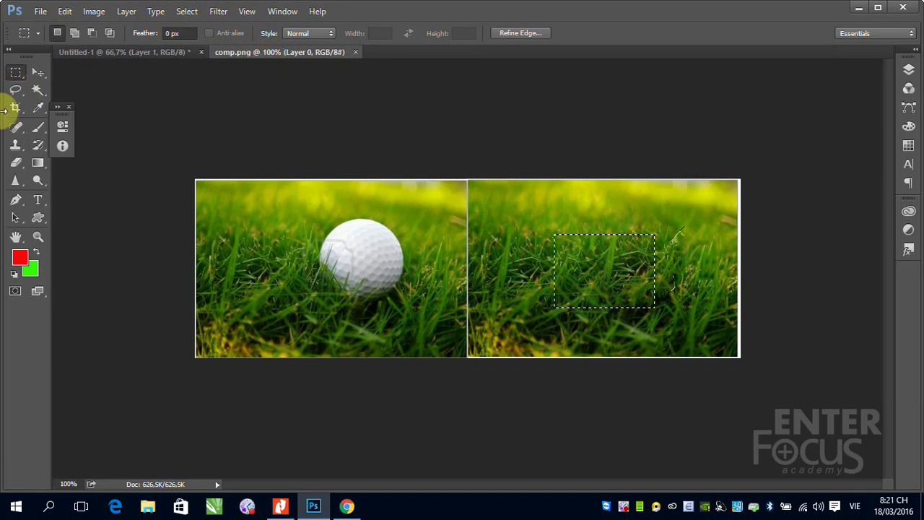
- Deselect and scribble five red brush strokes over both images in comp.png
left_click(38, 128)
key("ctrl+d")
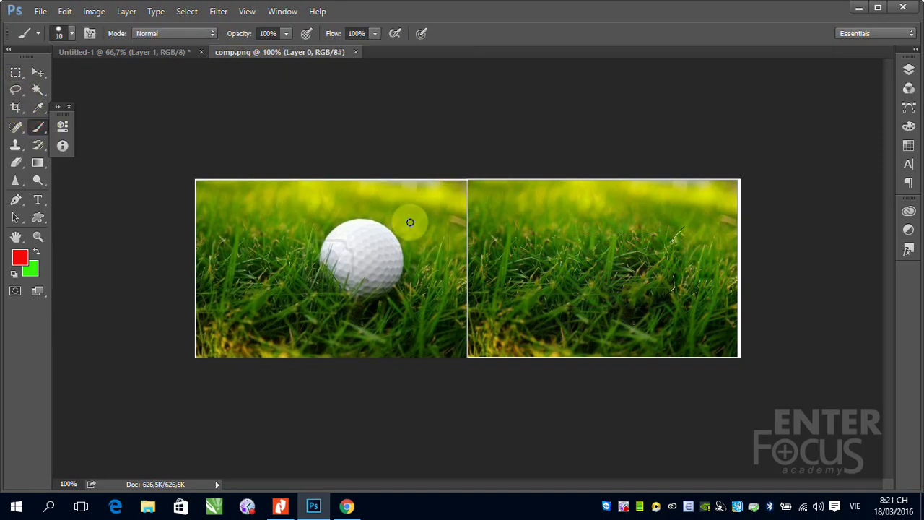
left_click_drag(357, 201, 314, 298)
left_click_drag(419, 277, 456, 256)
left_click_drag(534, 260, 711, 262)
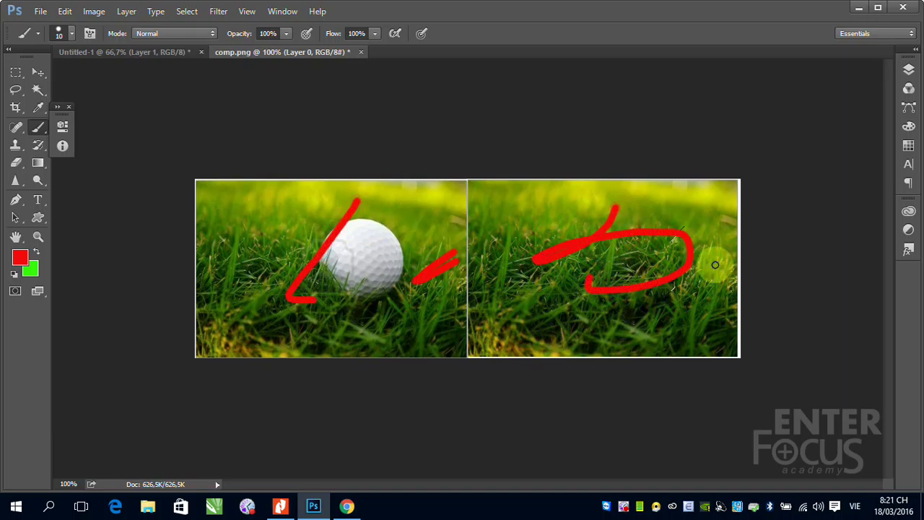
left_click_drag(484, 234, 423, 224)
left_click_drag(244, 220, 244, 267)
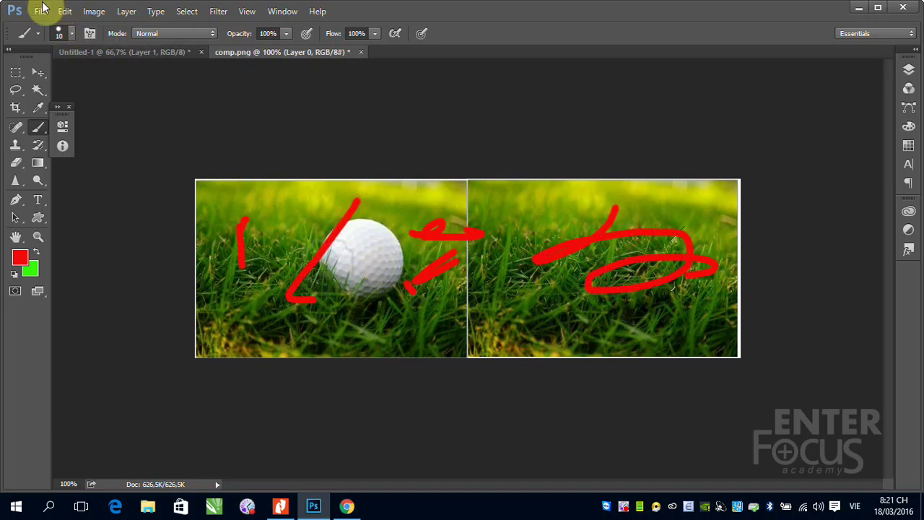
- Erase the red strokes with an Edit > Fill using History contents
left_click(65, 11)
left_click(133, 188)
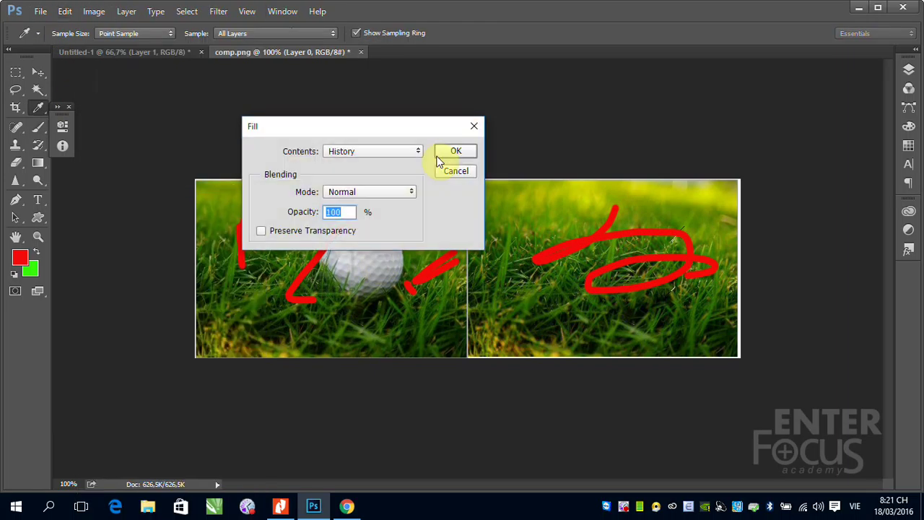
left_click(467, 150)
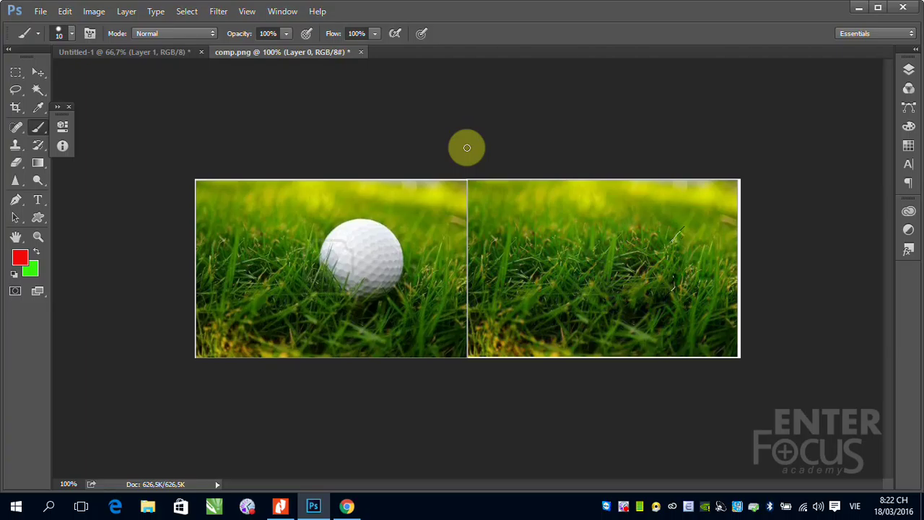
- Paint eleven short red strokes over the golf ball and both grass halves, undoing the last
left_click_drag(341, 243, 380, 228)
left_click_drag(374, 267, 416, 250)
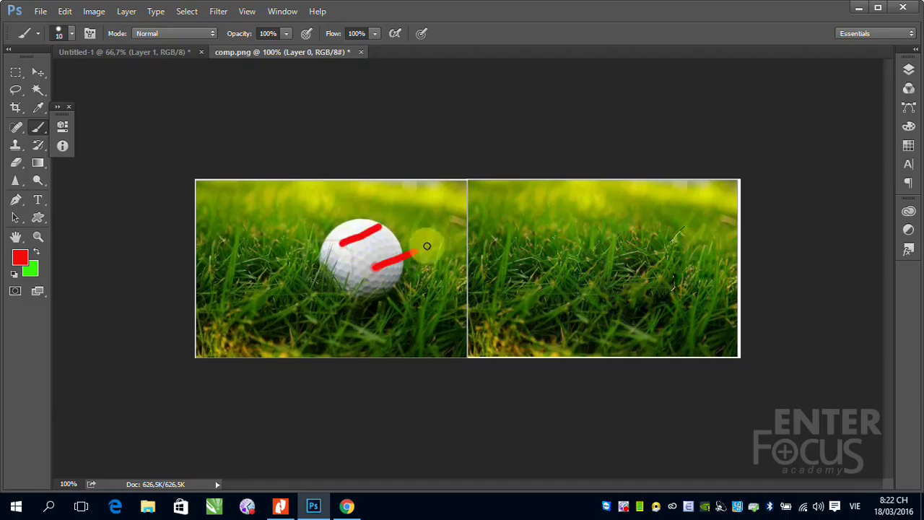
left_click_drag(502, 251, 600, 233)
left_click_drag(661, 264, 695, 275)
left_click_drag(571, 296, 612, 307)
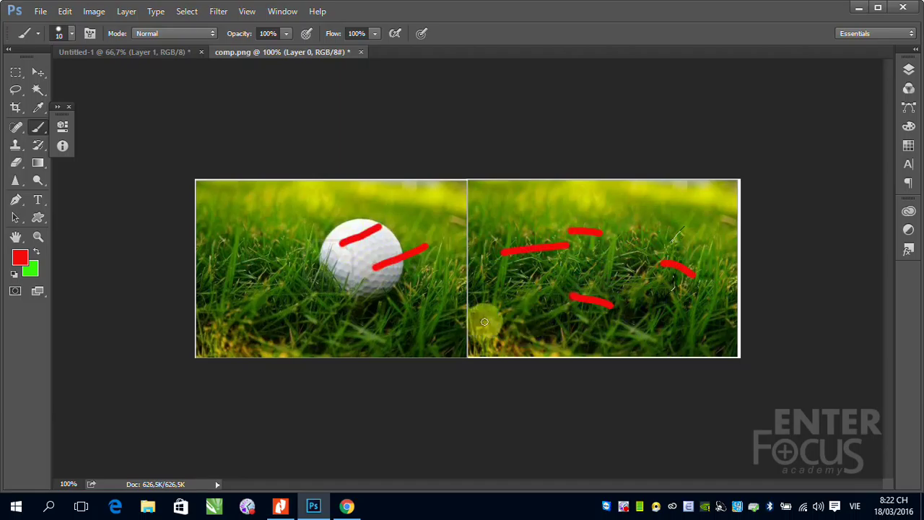
left_click_drag(484, 322, 540, 337)
left_click_drag(494, 292, 518, 307)
left_click_drag(390, 311, 416, 340)
left_click_drag(243, 290, 296, 310)
left_click_drag(247, 249, 271, 267)
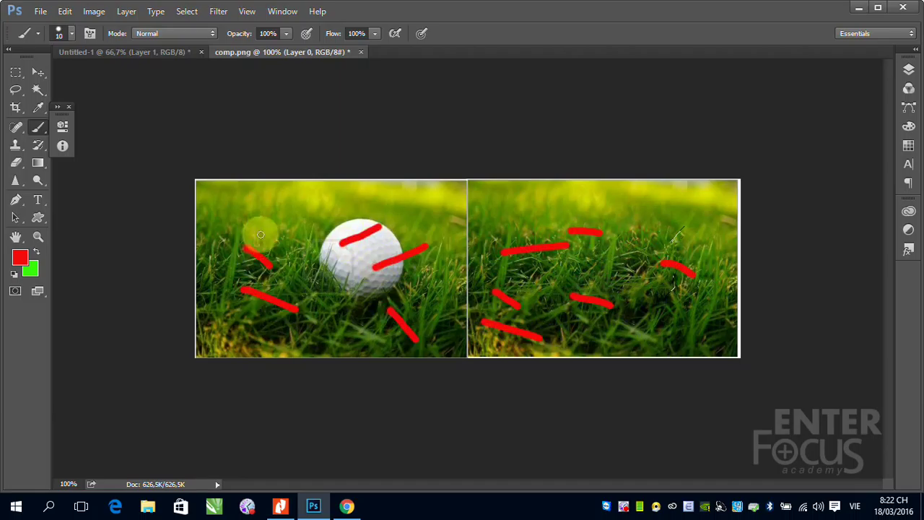
left_click_drag(255, 208, 279, 227)
key("ctrl+z")
key("ctrl+z")
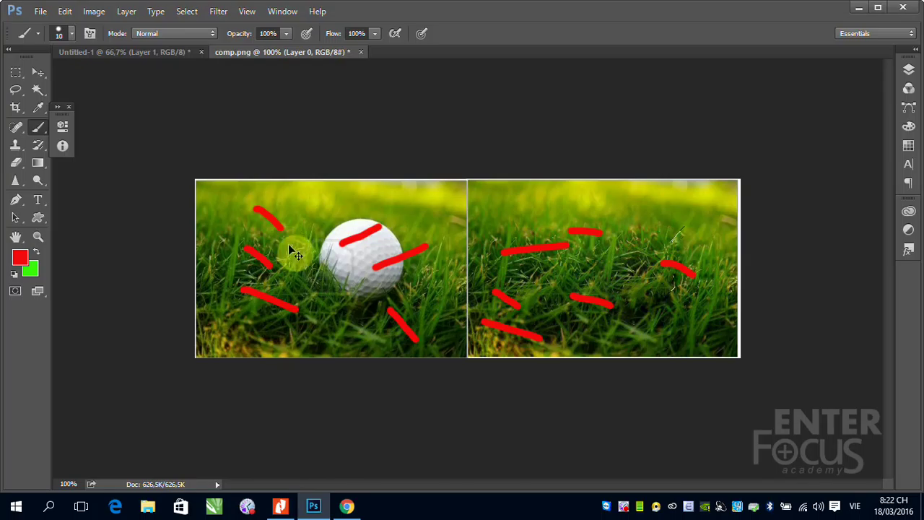
key("ctrl+alt+z")
key("ctrl+alt+z")
key("ctrl+alt+z")
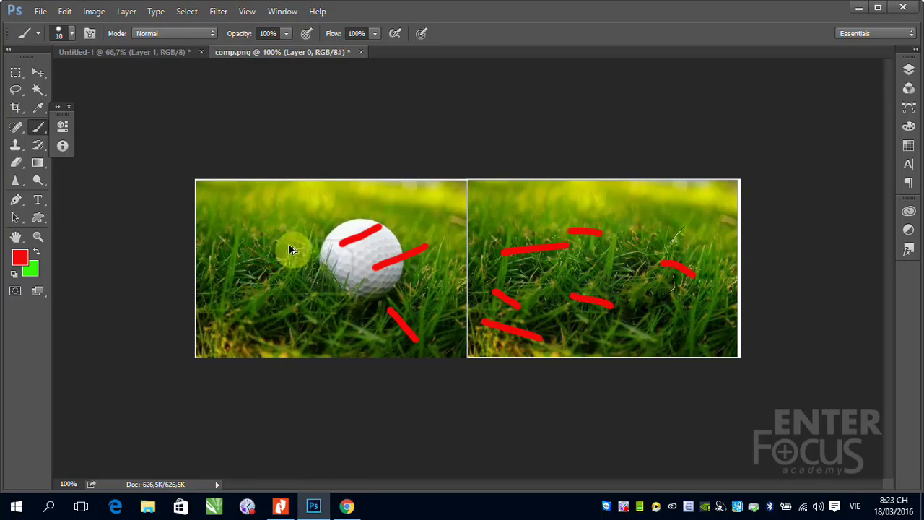
key("ctrl+alt+z")
key("ctrl+alt+z")
key("ctrl+alt+z")
key("ctrl+alt+z")
key("ctrl+alt+z")
key("ctrl+alt+z")
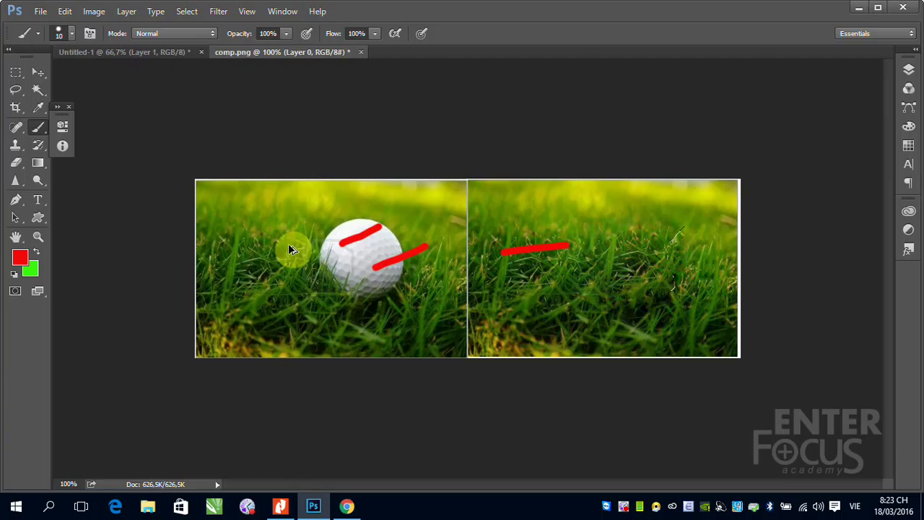
key("ctrl+alt+z")
key("ctrl+alt+z")
key("ctrl+alt+z")
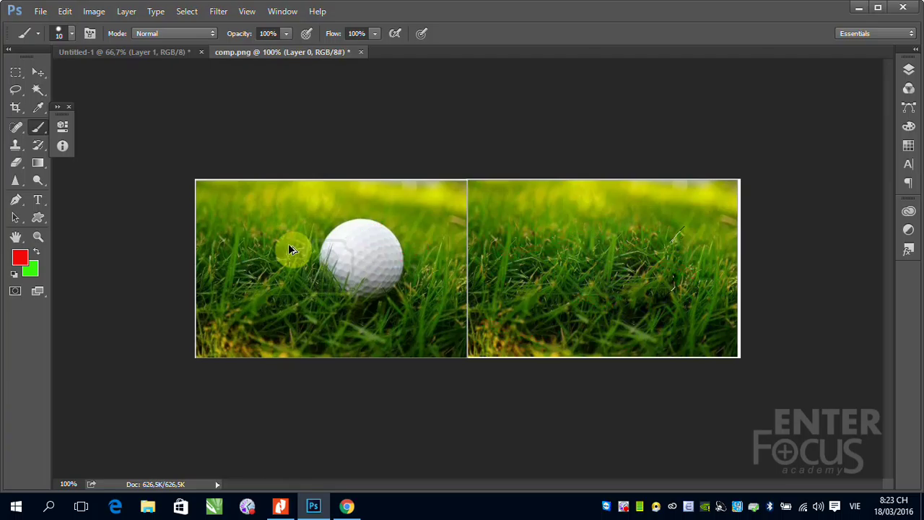
key("ctrl+shift+z")
key("ctrl+shift+z")
key("ctrl+shift+z")
key("ctrl+shift+z")
key("ctrl+shift+z")
key("ctrl+shift+z")
key("ctrl+shift+z")
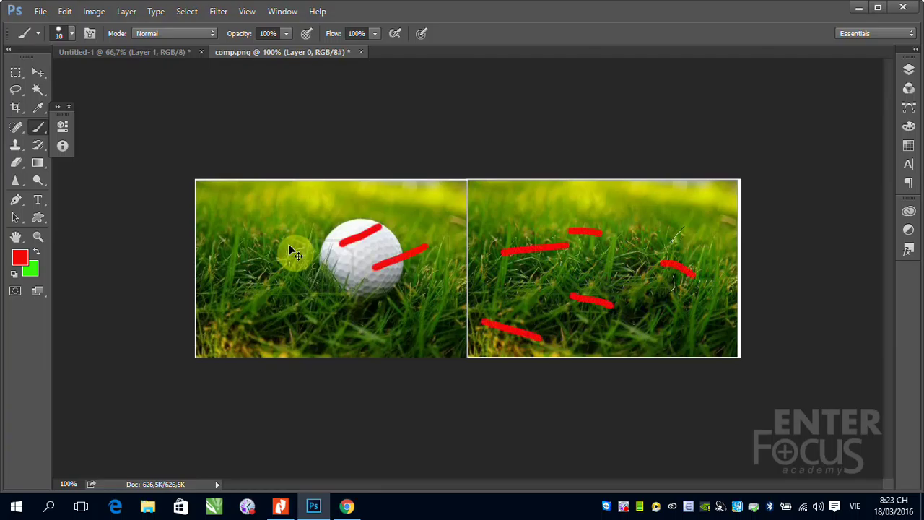
key("ctrl+shift+z")
key("ctrl+shift+z")
key("ctrl+shift+z")
key("ctrl+shift+z")
key("ctrl+shift+z")
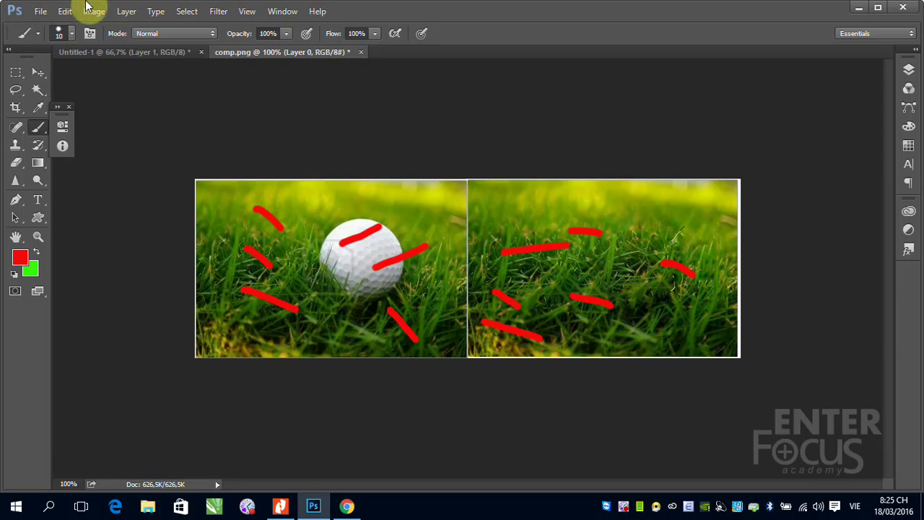
- Show the History panel and step back through the Brush Tool states to the first stroke
left_click(277, 18)
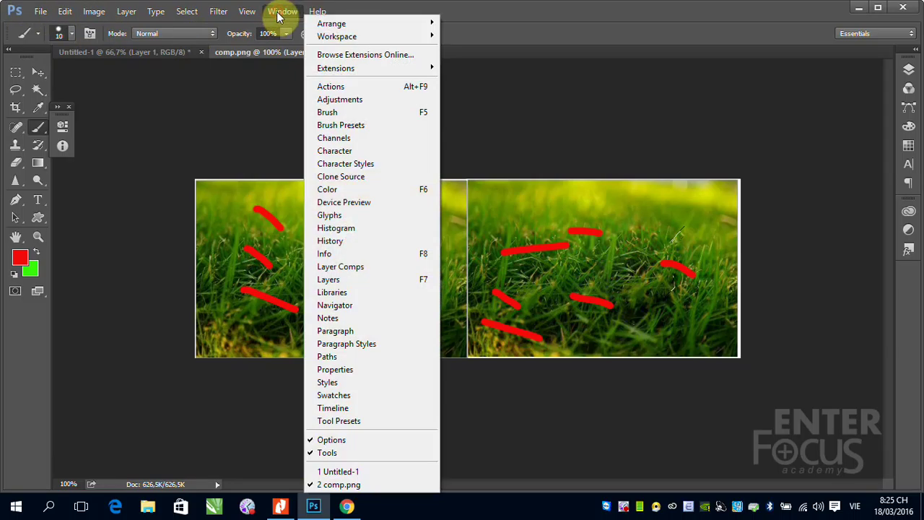
left_click(344, 242)
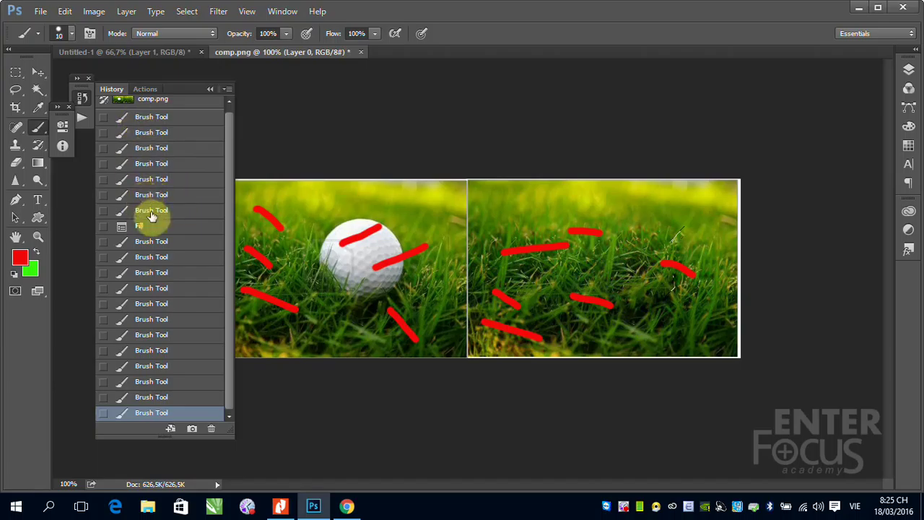
left_click(153, 277)
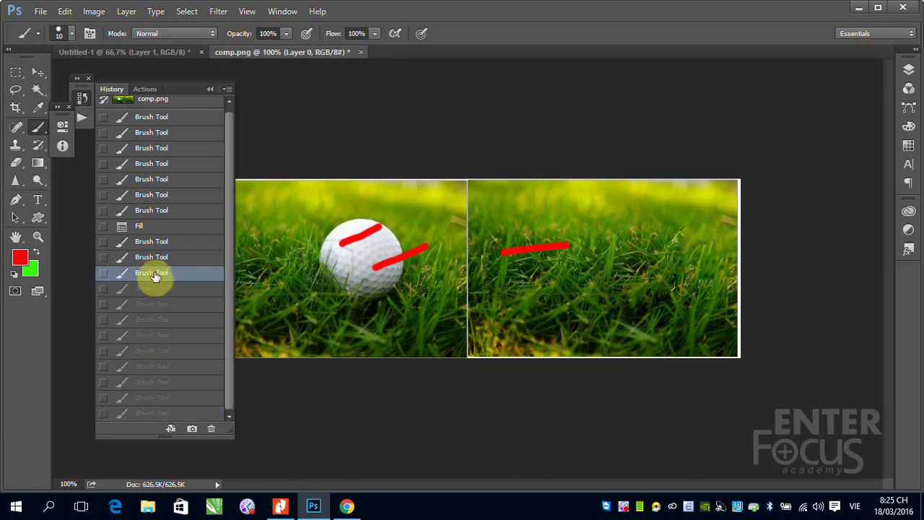
left_click(154, 259)
left_click(149, 240)
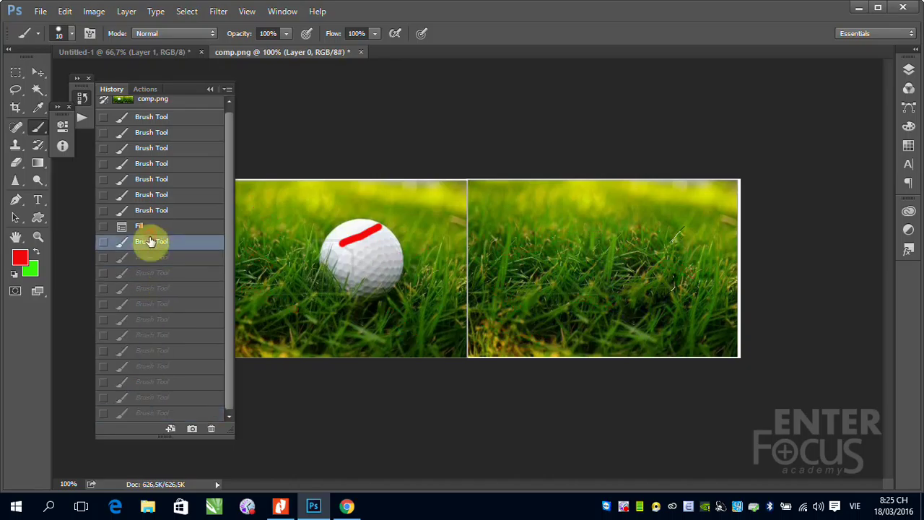
left_click(149, 212)
left_click(151, 195)
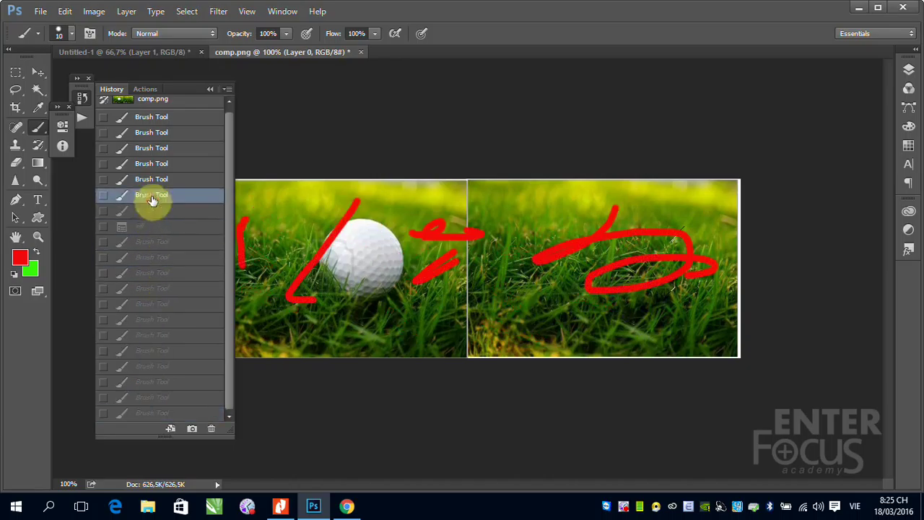
left_click(152, 180)
left_click(151, 163)
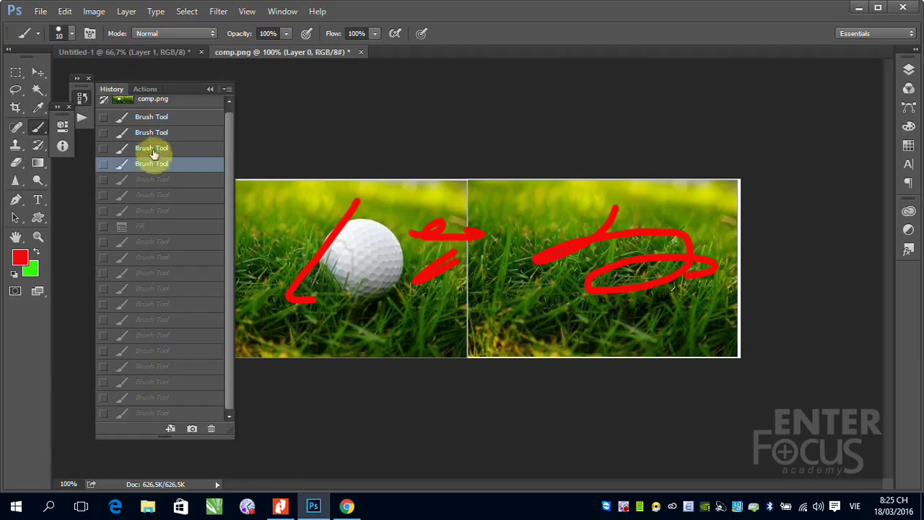
left_click(151, 147)
left_click(158, 119)
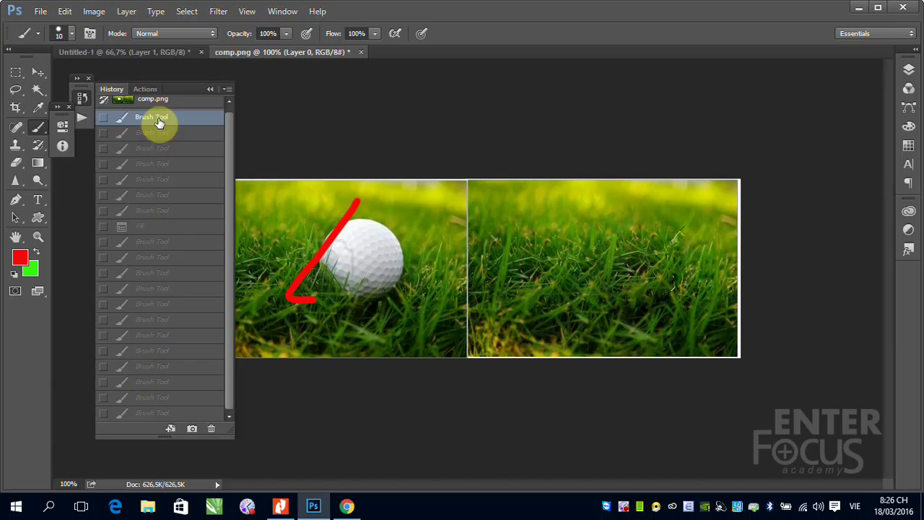
- Step forward through later brush states, then revert to the original comp.png snapshot
left_click(154, 275)
left_click(154, 303)
left_click(160, 335)
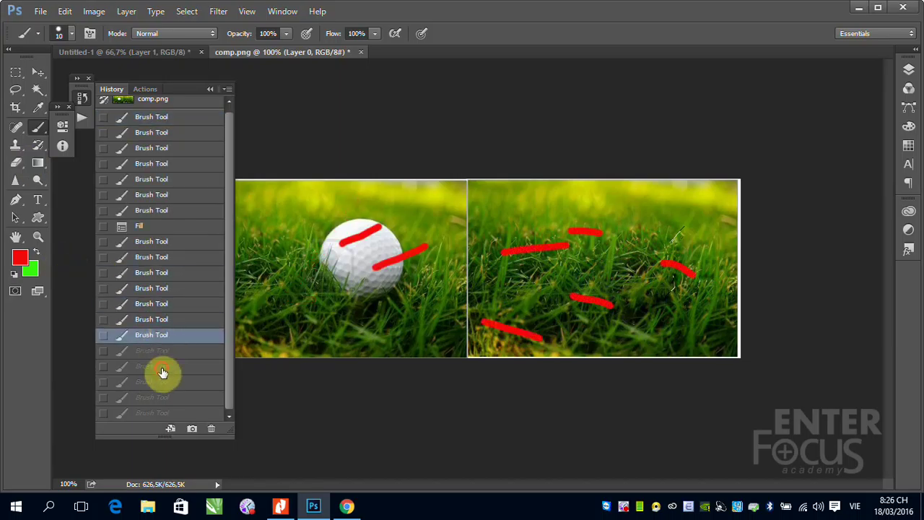
left_click(162, 369)
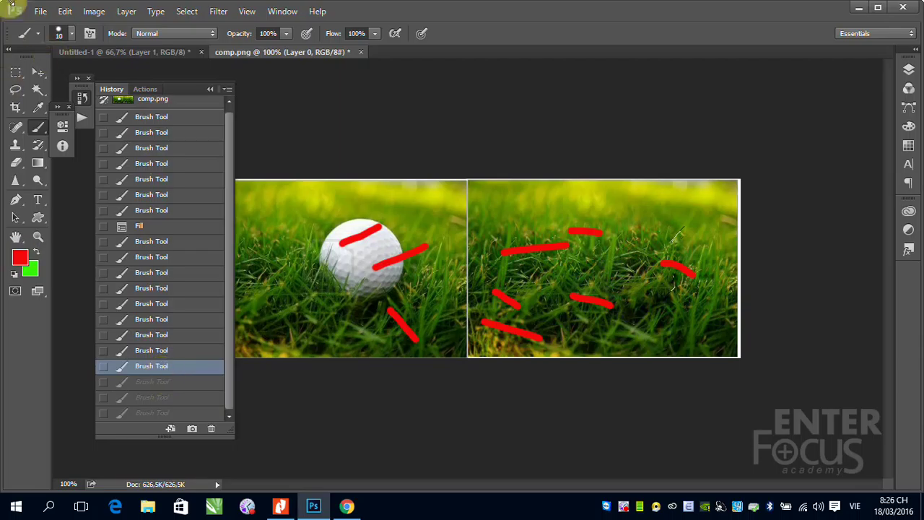
left_click(181, 105)
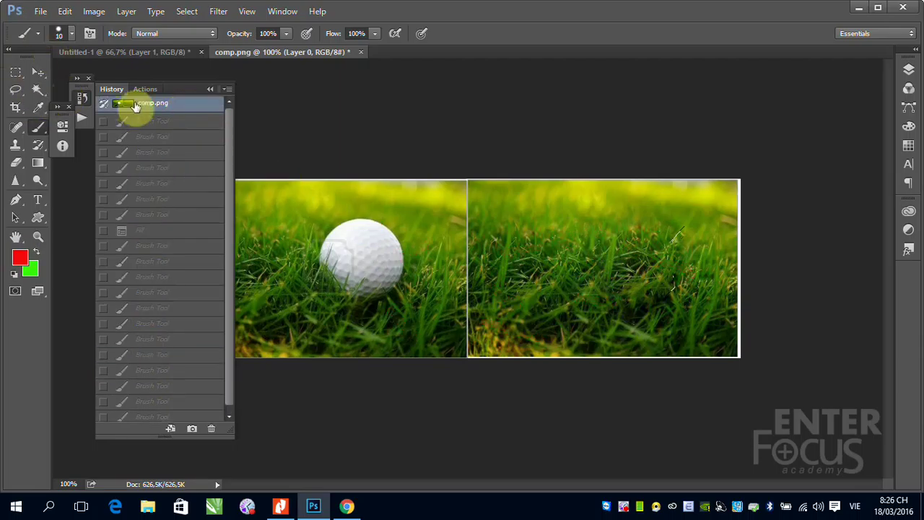
- Hide History and paint red digits 1–7 across the top, with 8 and 9 below
left_click(209, 89)
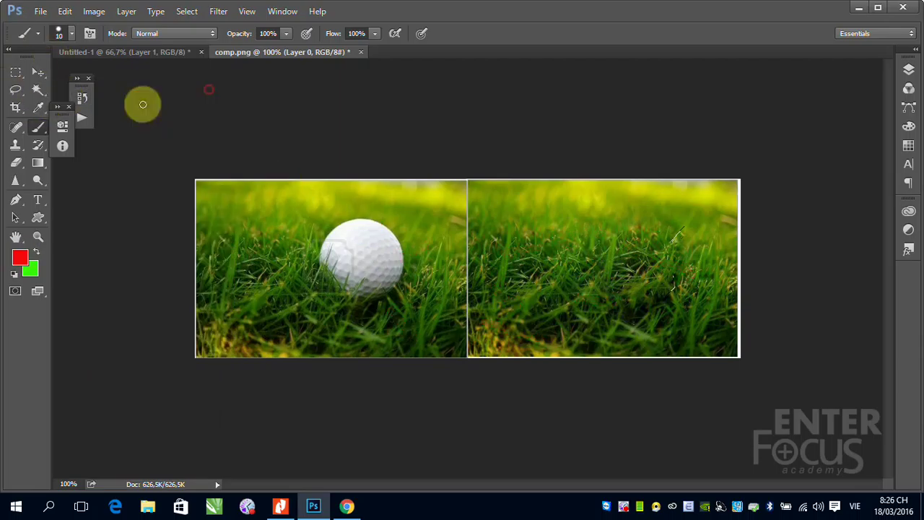
mouse_move(221, 227)
left_mouse_down()
mouse_move(239, 207)
mouse_move(242, 244)
left_mouse_up()
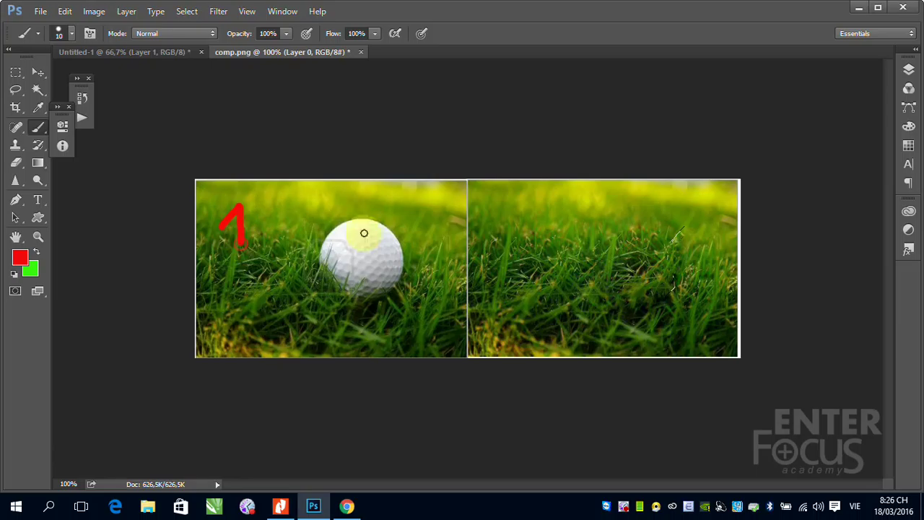
mouse_move(278, 212)
left_mouse_down()
mouse_move(284, 238)
mouse_move(329, 244)
left_mouse_up()
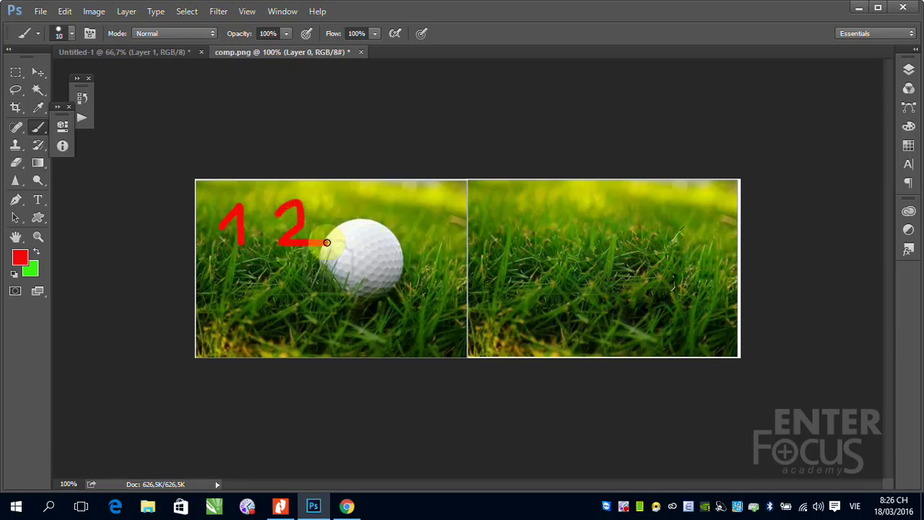
mouse_move(359, 200)
left_mouse_down()
mouse_move(388, 202)
mouse_move(395, 235)
mouse_move(368, 248)
left_mouse_up()
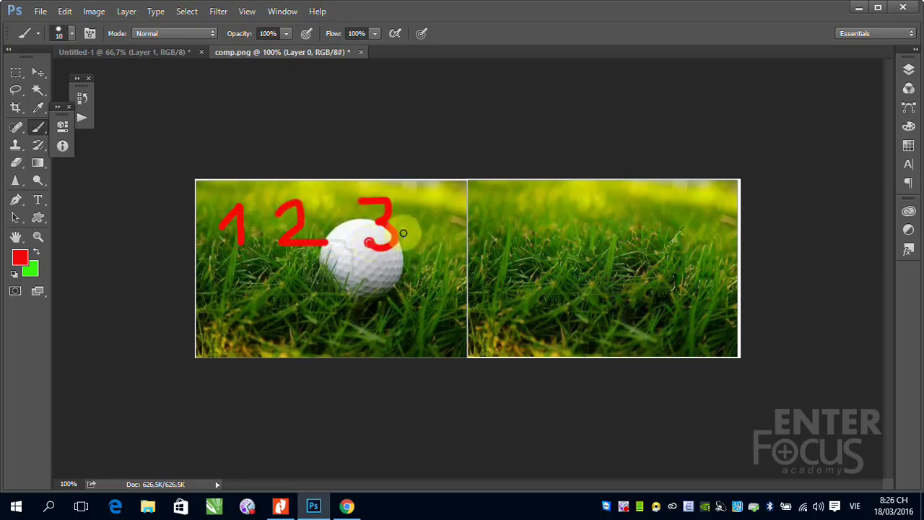
mouse_move(446, 205)
left_mouse_down()
mouse_move(433, 229)
mouse_move(461, 223)
mouse_move(462, 252)
left_mouse_up()
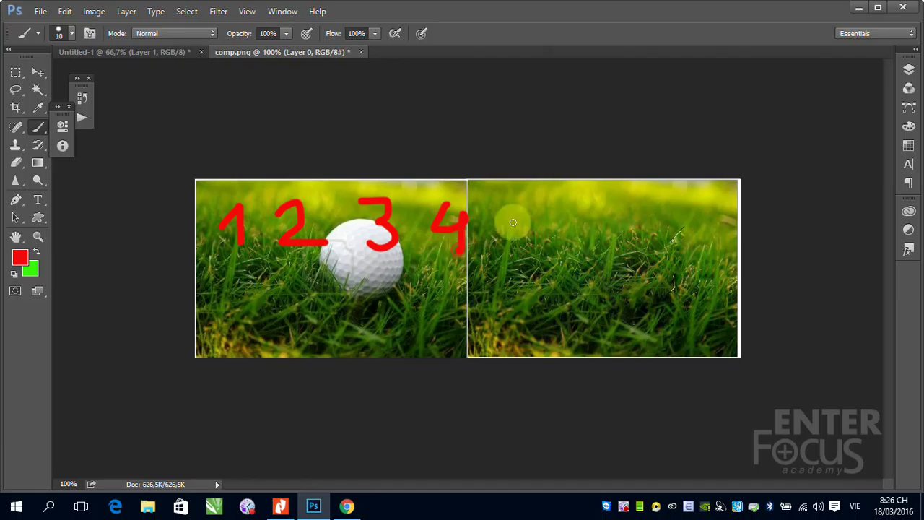
mouse_move(538, 204)
left_mouse_down()
mouse_move(525, 206)
mouse_move(549, 229)
mouse_move(517, 249)
left_mouse_up()
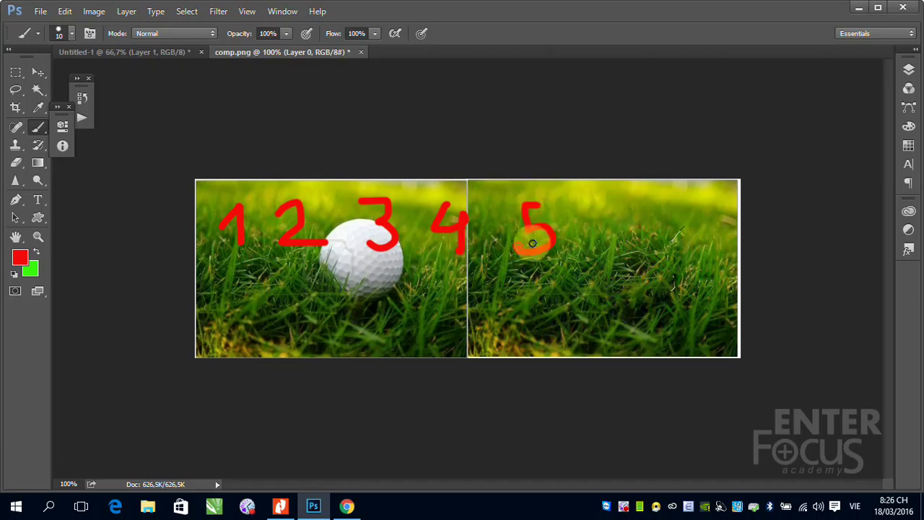
mouse_move(618, 208)
left_mouse_down()
mouse_move(602, 252)
mouse_move(613, 229)
mouse_move(598, 233)
left_mouse_up()
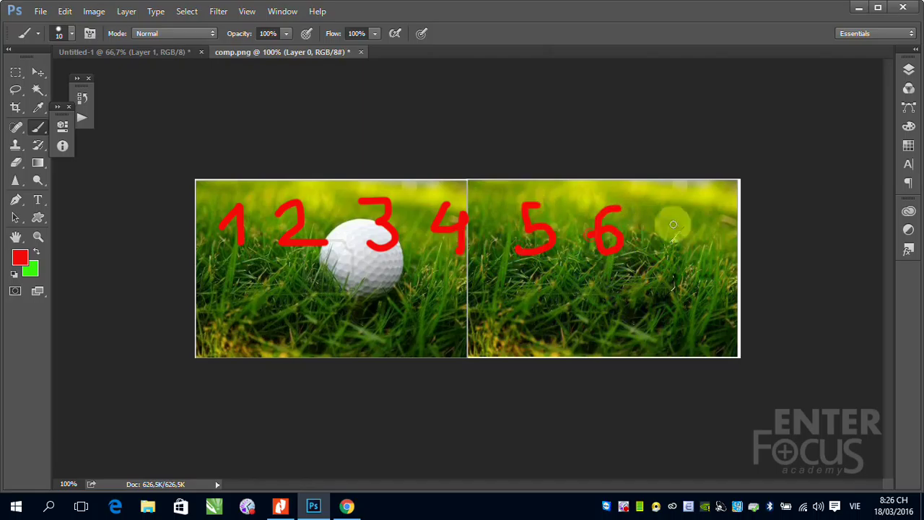
mouse_move(654, 214)
left_mouse_down()
mouse_move(687, 212)
mouse_move(674, 257)
left_mouse_up()
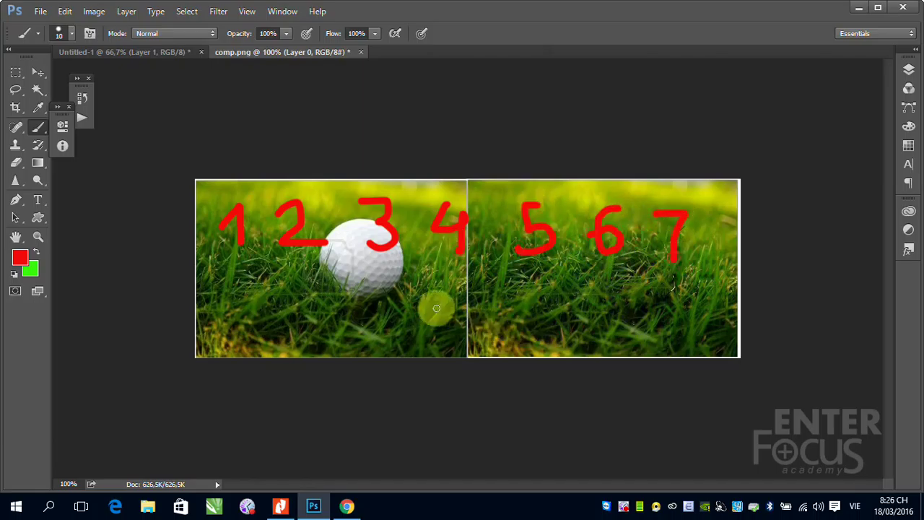
mouse_move(453, 290)
left_mouse_down()
mouse_move(436, 311)
mouse_move(444, 333)
mouse_move(456, 296)
left_mouse_up()
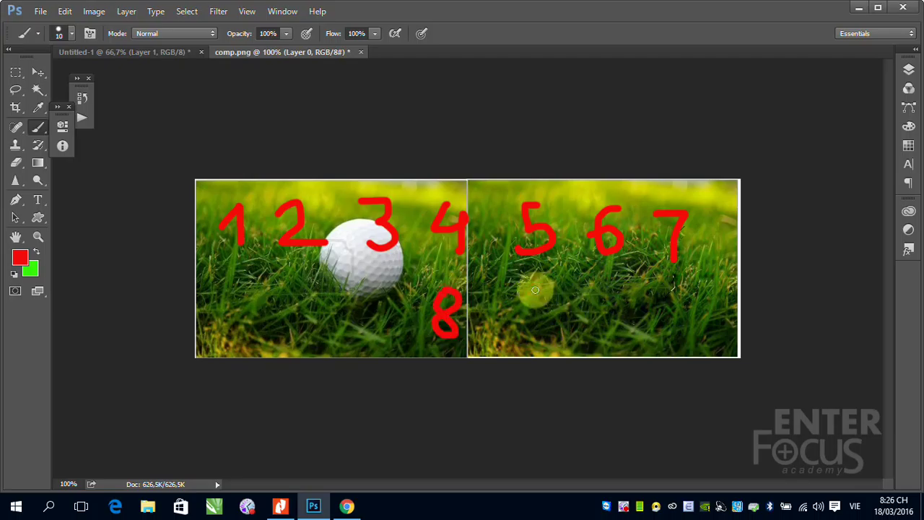
mouse_move(532, 291)
left_mouse_down()
mouse_move(545, 318)
mouse_move(533, 334)
left_mouse_up()
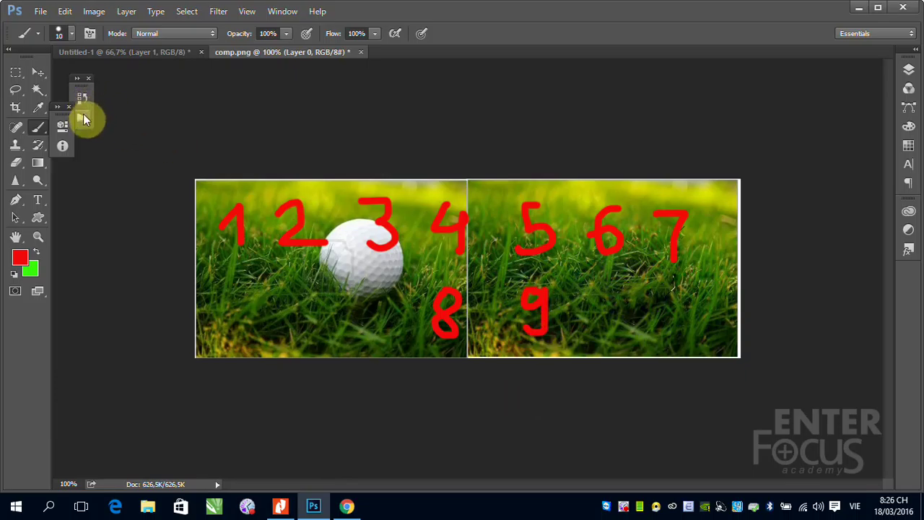
- Marquee-select the red 5 and erase it with an Edit > Fill using History contents
left_click(82, 98)
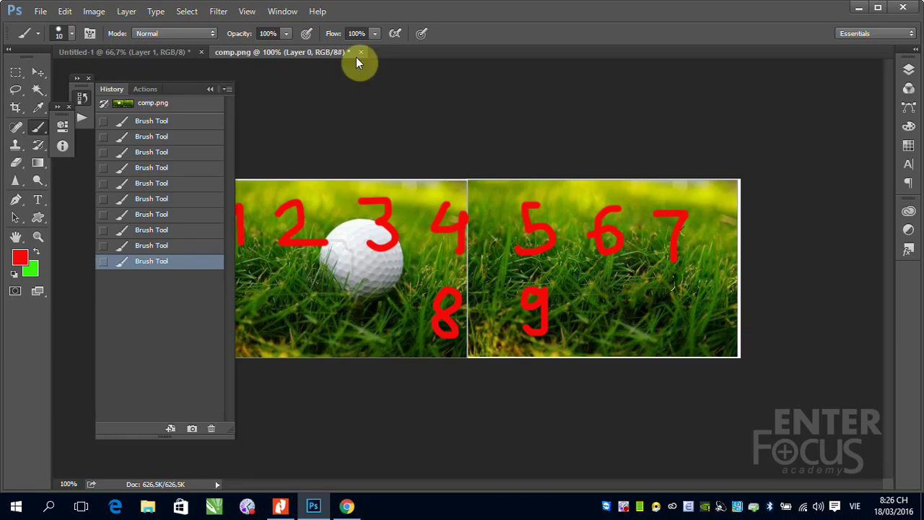
left_click(16, 72)
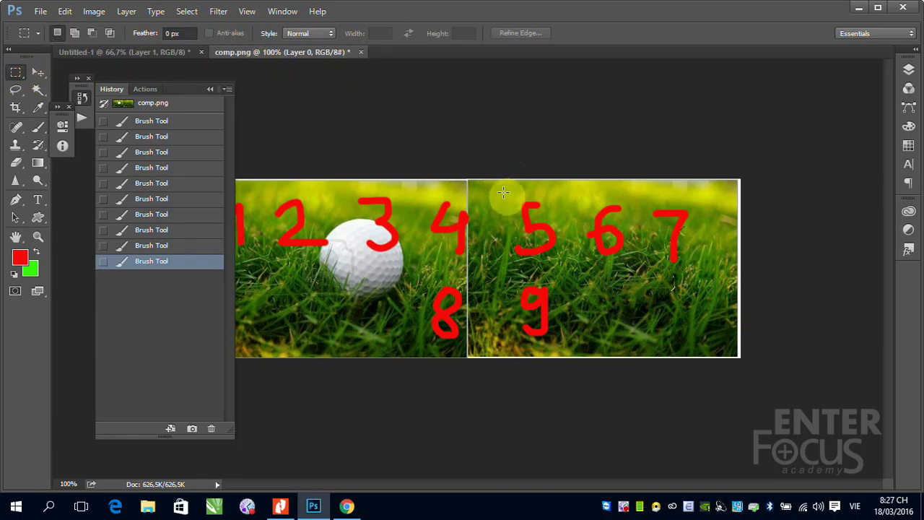
left_click_drag(498, 192, 565, 262)
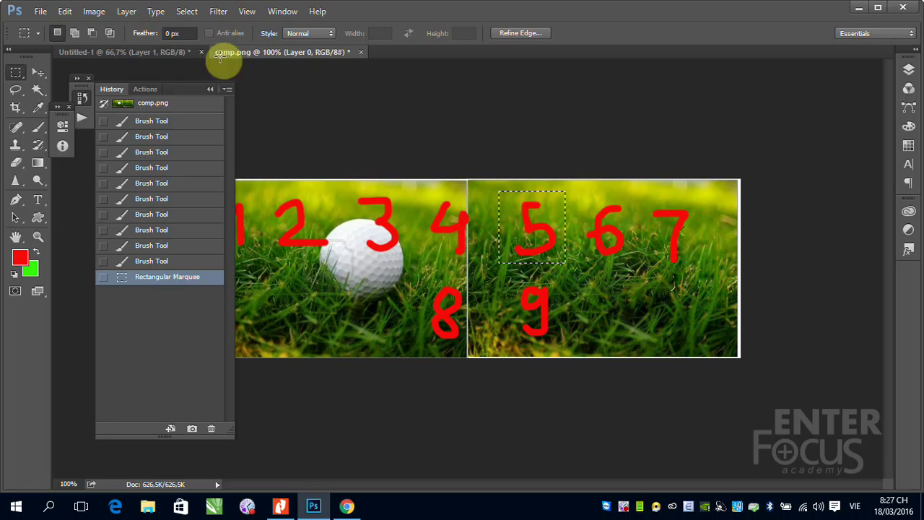
left_click(70, 16)
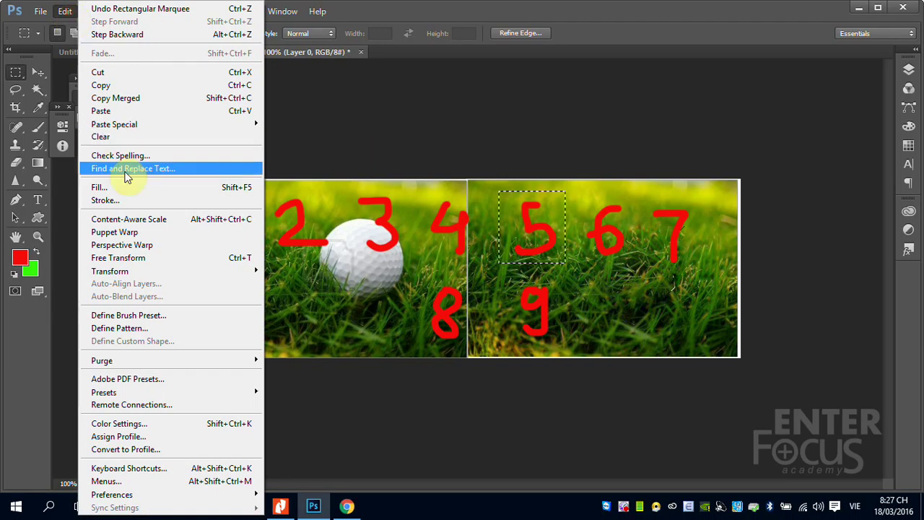
left_click(126, 188)
left_click(448, 150)
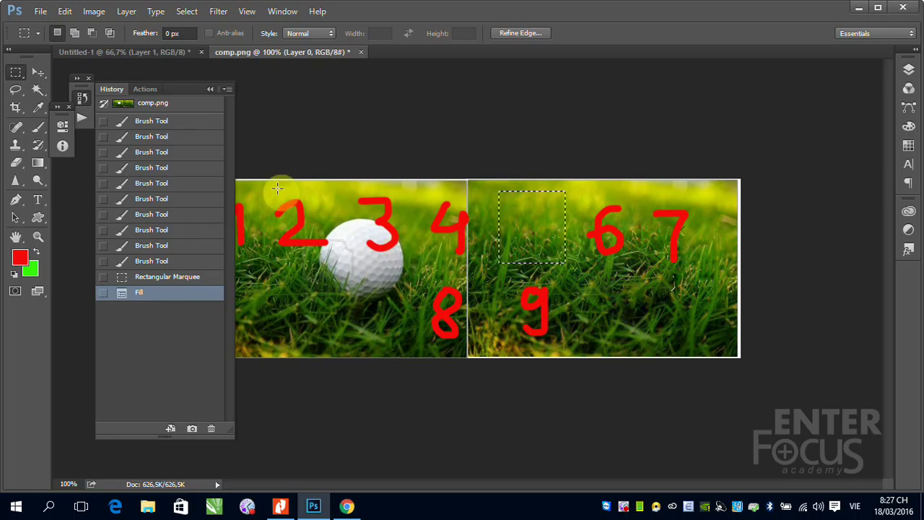
- Revert to the comp.png snapshot and bring up the Fill dialog with History contents
left_click(142, 103)
key("shift+F5")
left_click(369, 191)
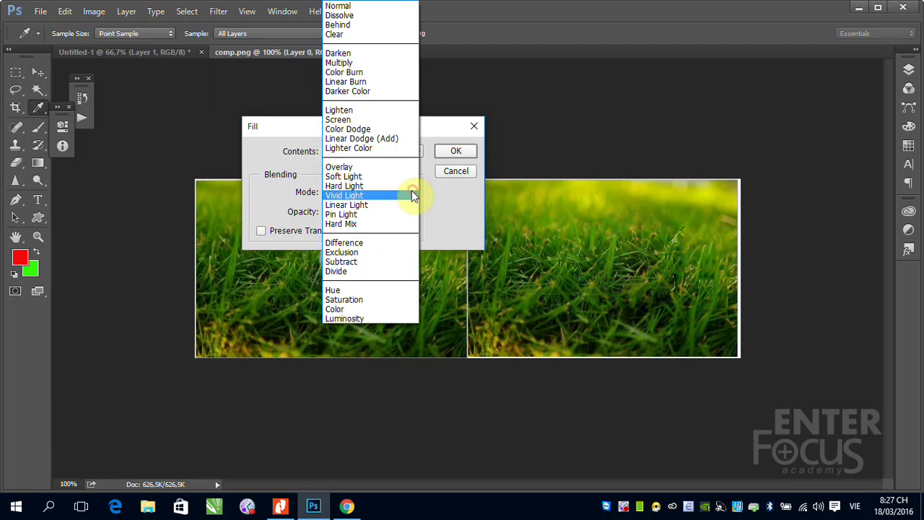
- Fill the canvas with the purple wave pattern instead of History contents
left_click(445, 137)
left_click(415, 154)
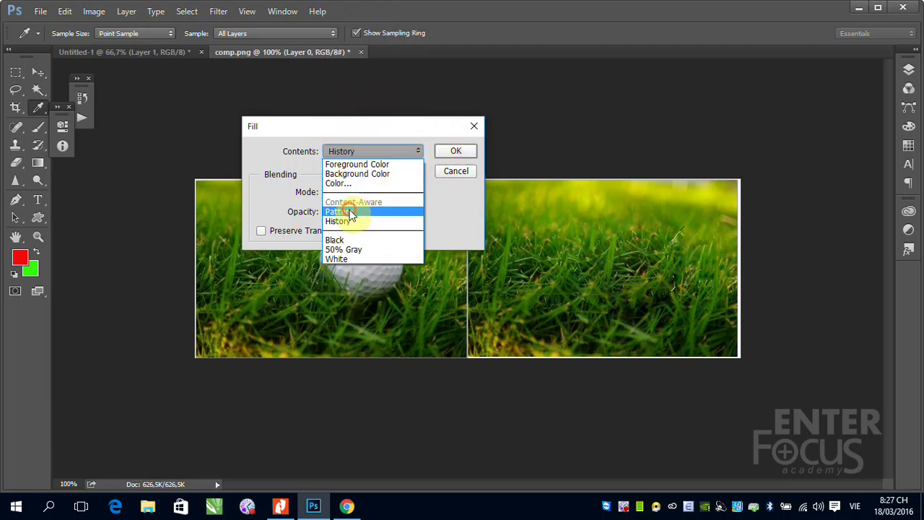
left_click(351, 209)
left_click(346, 189)
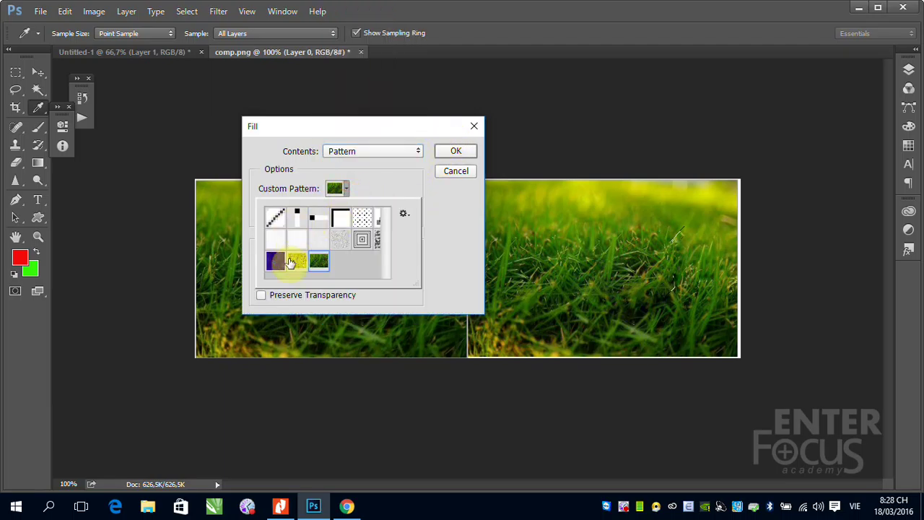
left_click(275, 260)
left_click(460, 154)
key("m")
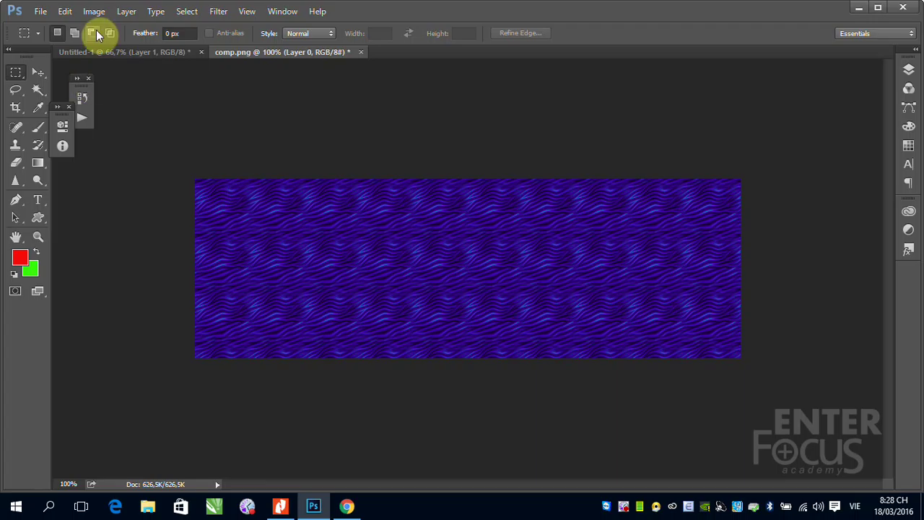
- Refill the canvas with the yellow flower pattern
left_click(63, 12)
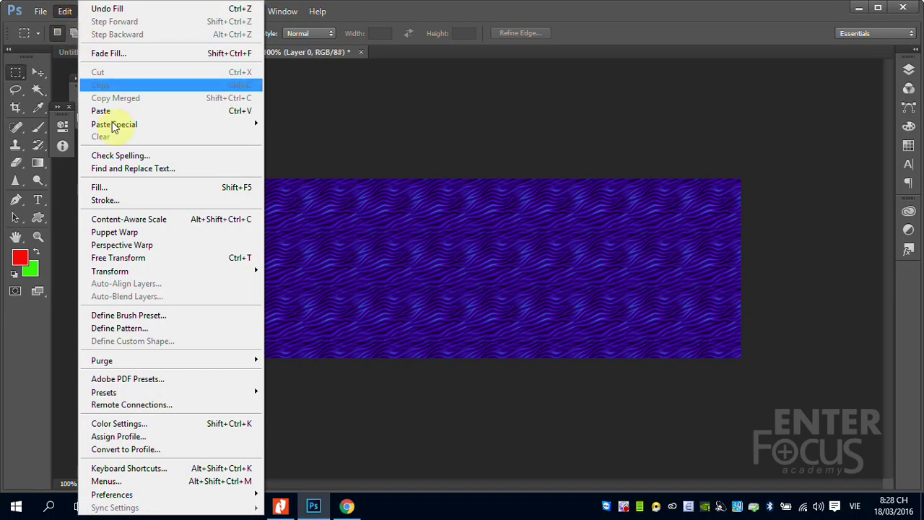
left_click(123, 189)
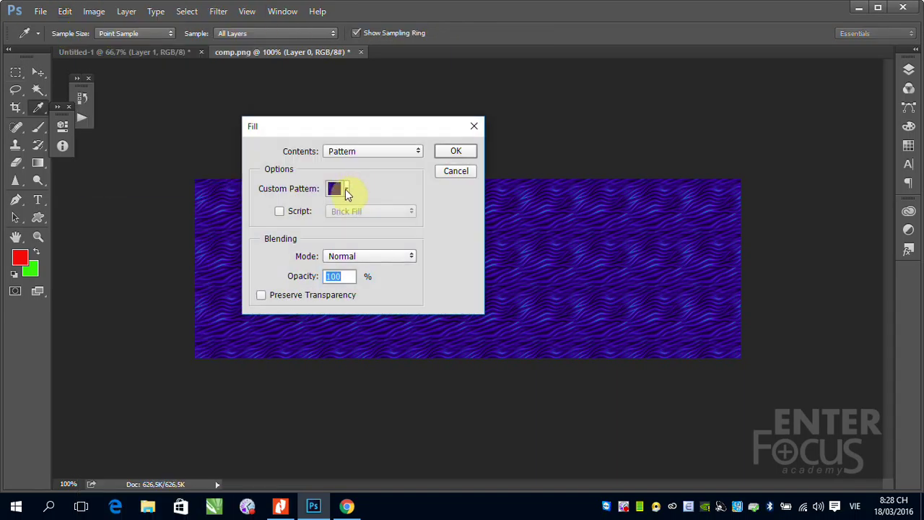
left_click(346, 189)
left_click(296, 260)
left_click(456, 151)
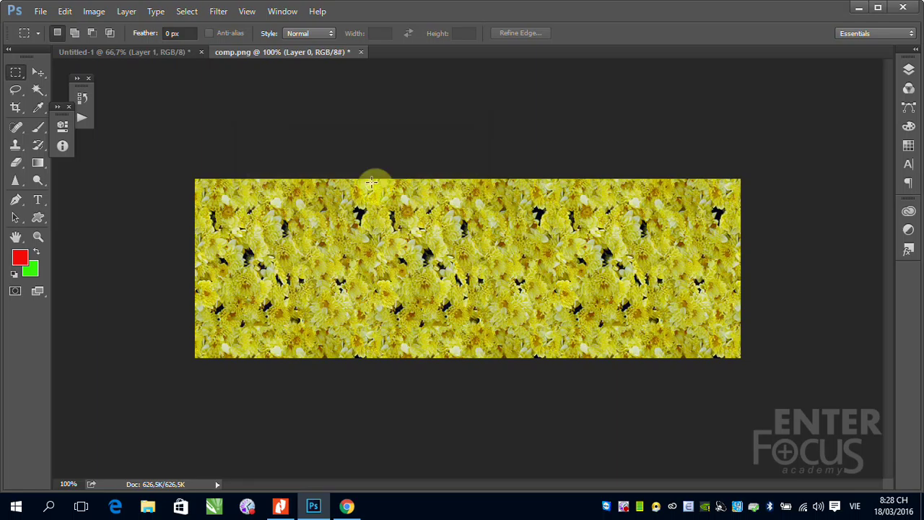
- Refill the canvas with the green grass custom pattern
left_click(64, 10)
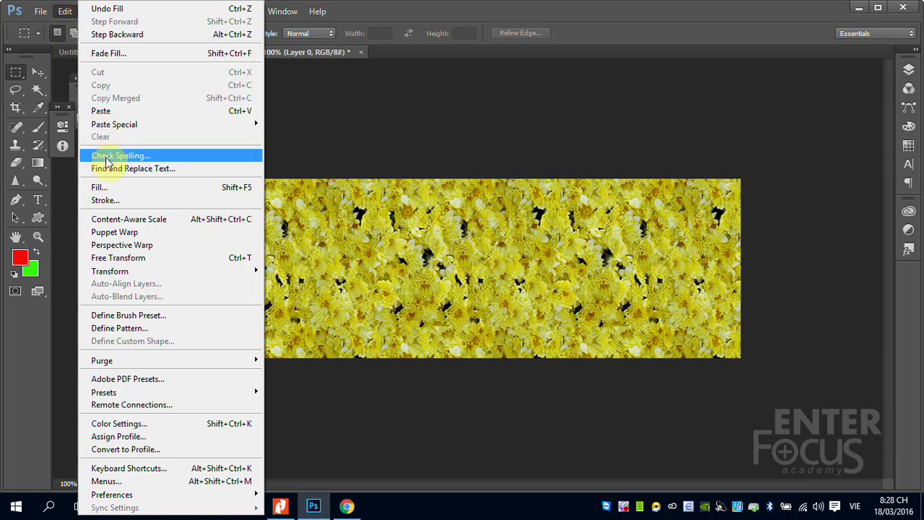
left_click(112, 185)
left_click(347, 188)
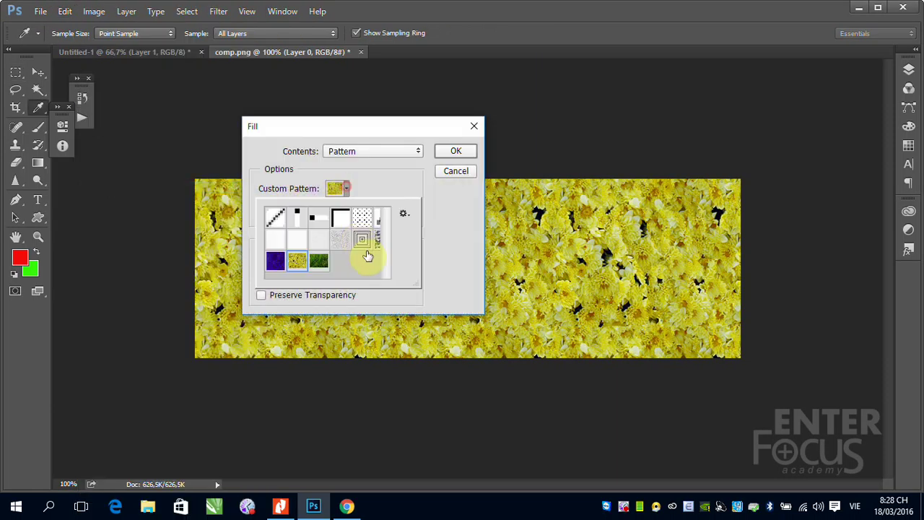
left_click(318, 261)
left_click(456, 151)
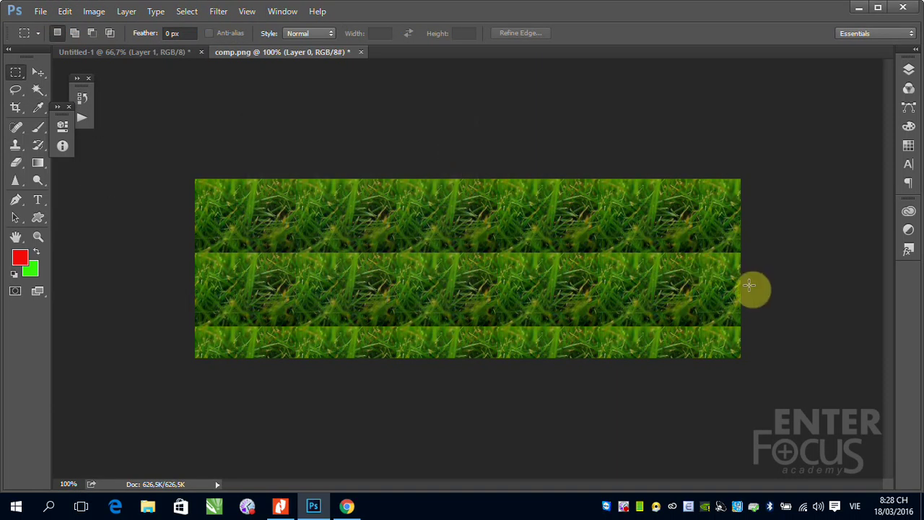
- Paint red numbers 1, 2, 3, 4, 5 and 6 in a row across the grass with the Brush
left_click(38, 128)
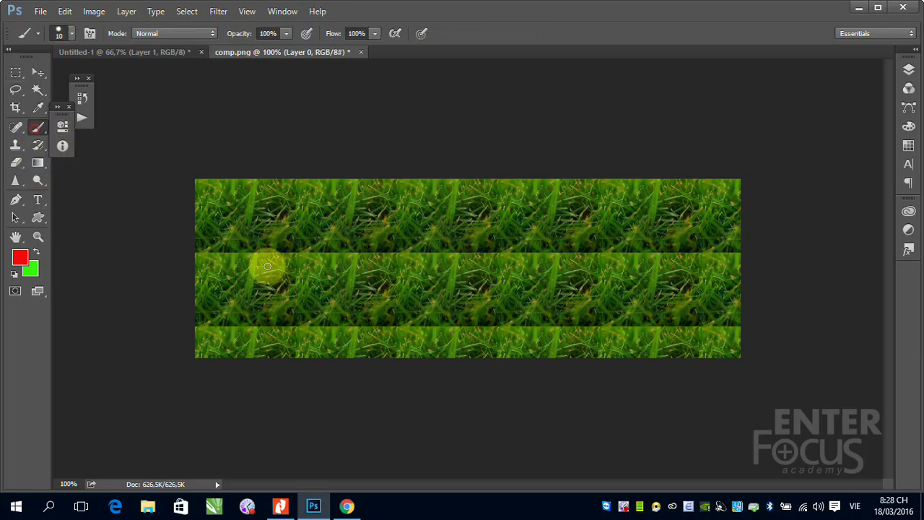
left_click_drag(247, 265, 288, 284)
mouse_move(340, 244)
left_mouse_down()
mouse_move(325, 279)
mouse_move(374, 286)
left_mouse_up()
mouse_move(388, 243)
left_mouse_down()
mouse_move(402, 258)
mouse_move(399, 282)
left_mouse_up()
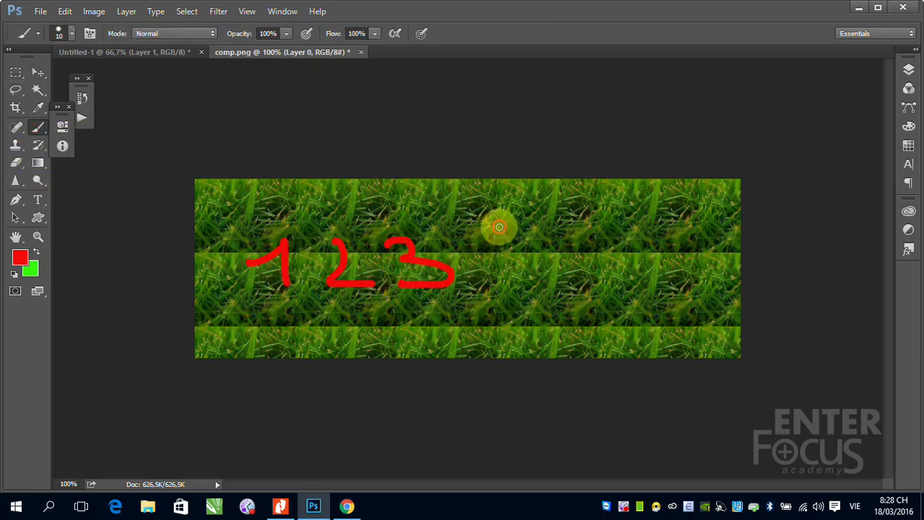
mouse_move(498, 226)
left_mouse_down()
mouse_move(532, 256)
mouse_move(515, 286)
left_mouse_up()
mouse_move(598, 230)
left_mouse_down()
mouse_move(582, 252)
mouse_move(595, 265)
left_mouse_up()
mouse_move(672, 237)
left_mouse_down()
mouse_move(669, 279)
mouse_move(653, 268)
left_mouse_up()
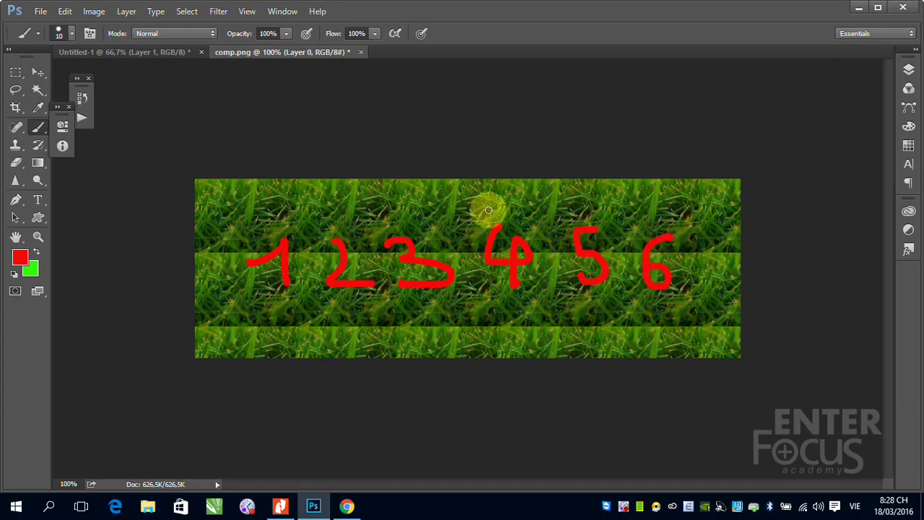
left_click(16, 73)
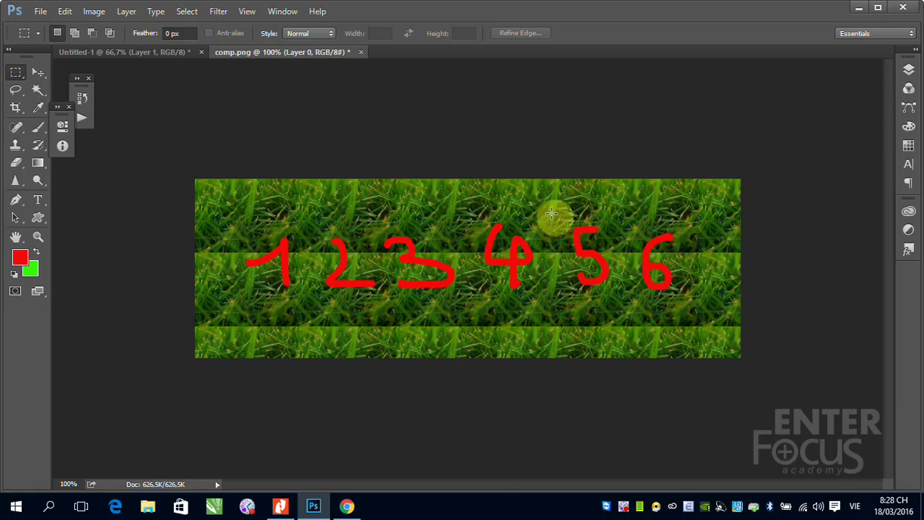
- Cover the red 5 with a History-contents fill, deselect, and reopen the History panel
left_click_drag(553, 214, 620, 296)
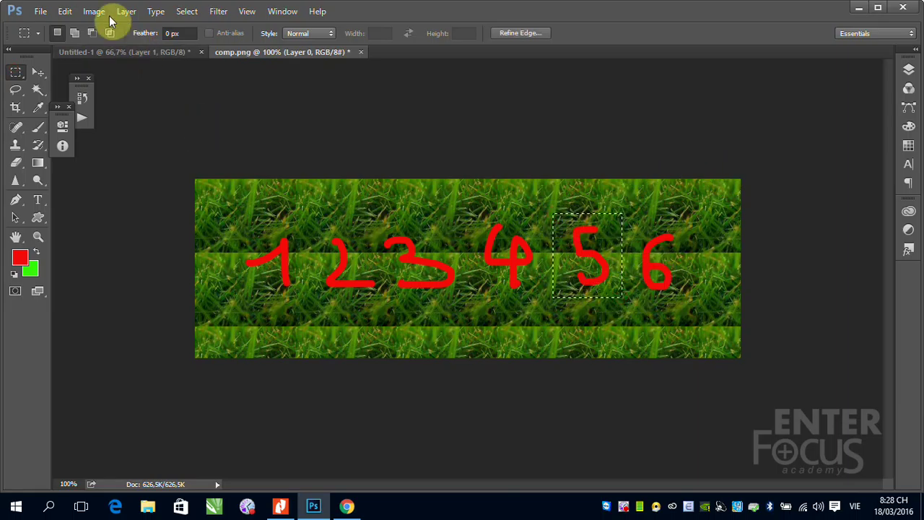
left_click(65, 11)
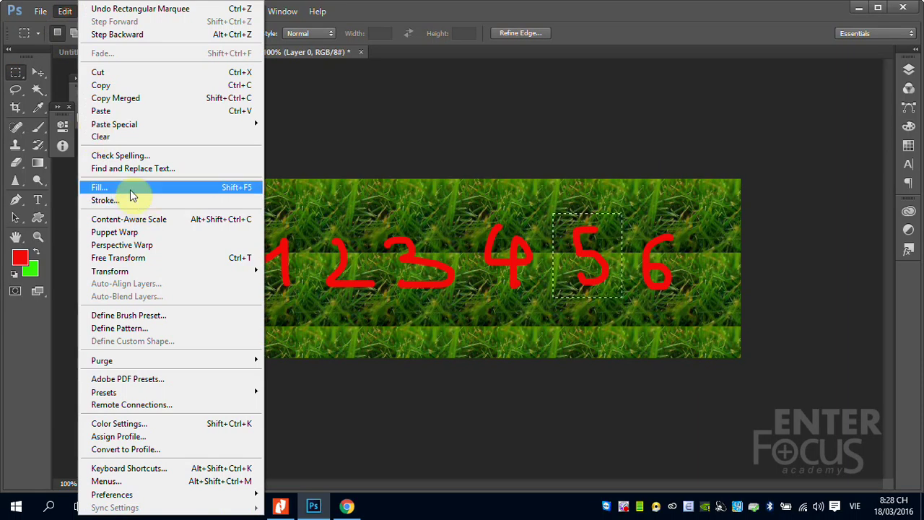
left_click(108, 187)
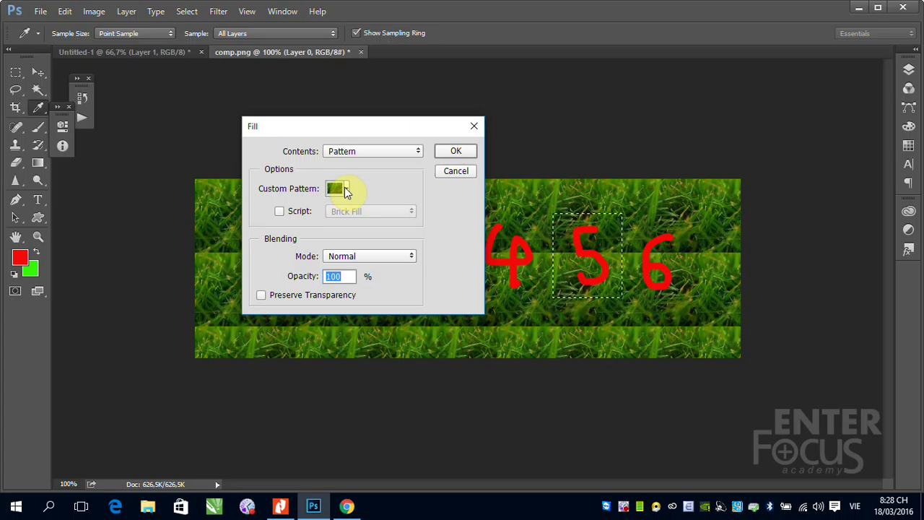
left_click(388, 155)
left_click(357, 222)
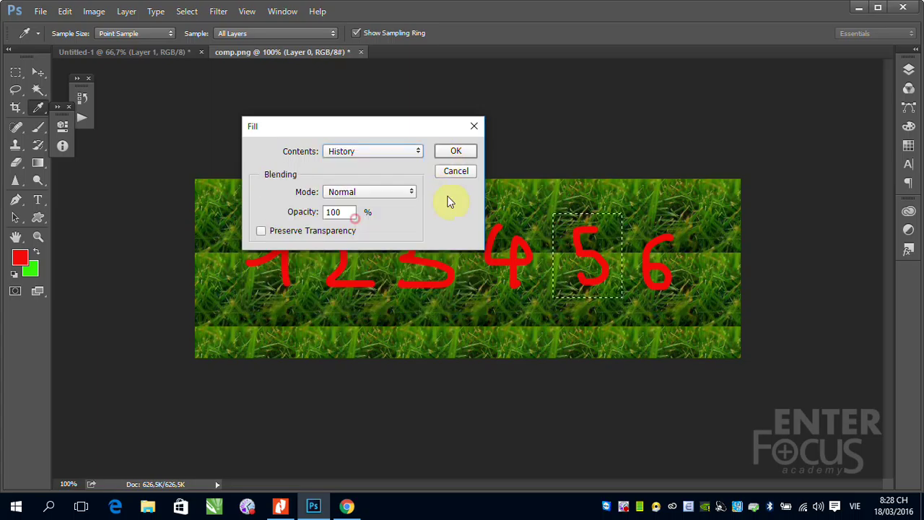
left_click(457, 150)
key("m")
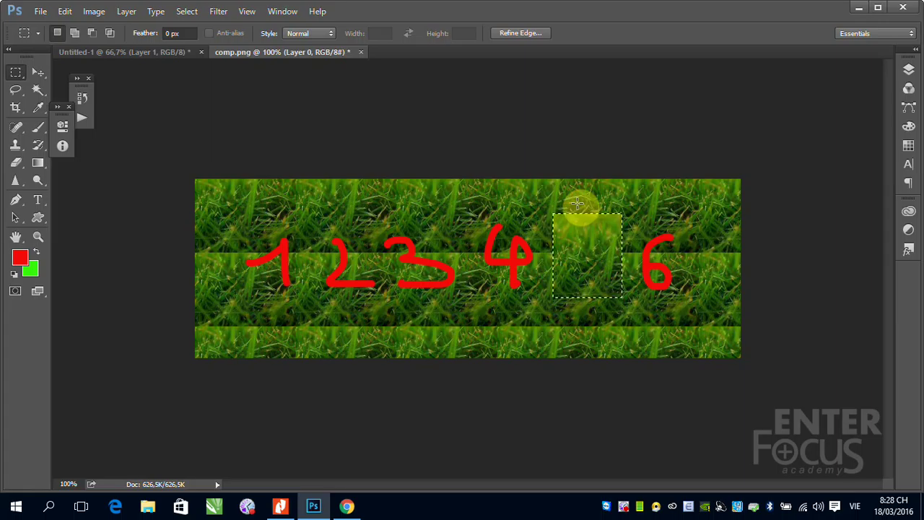
left_click(577, 210)
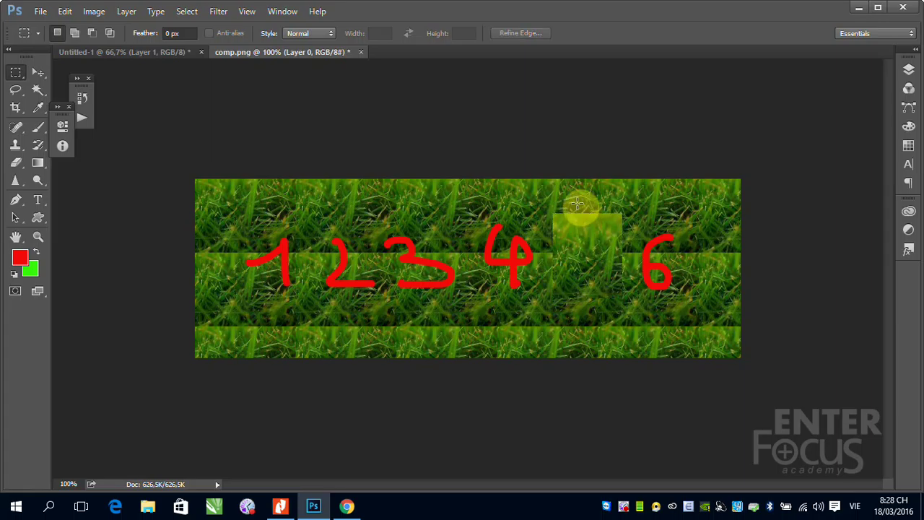
left_click(79, 97)
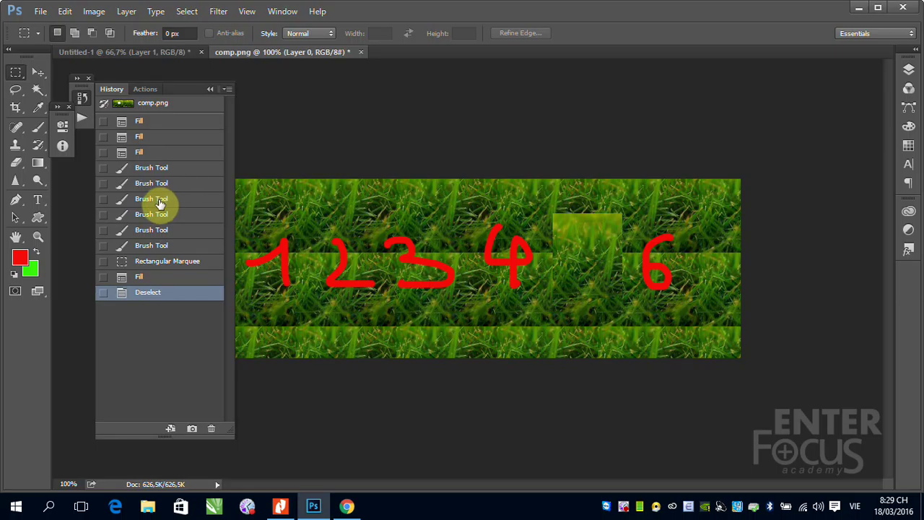
- Set the third Brush Tool state as history source and refill the 5's patch from it
left_click(103, 200)
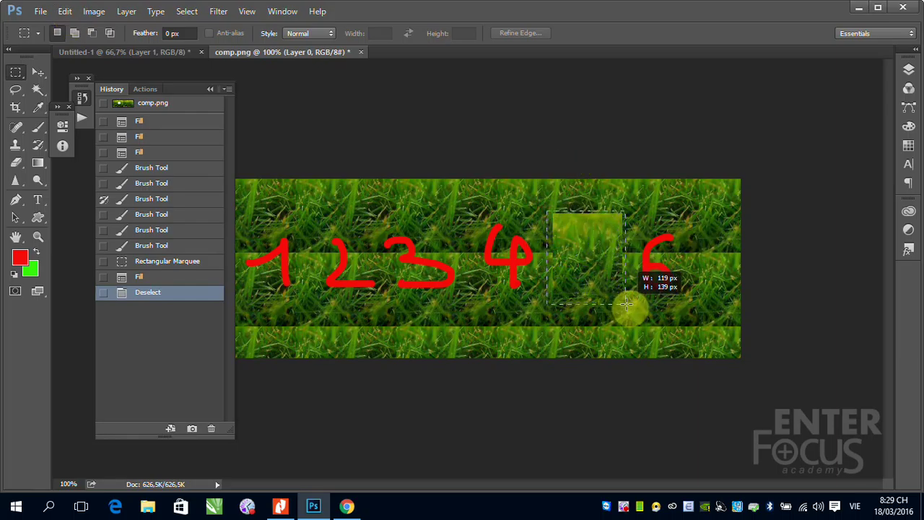
left_click_drag(546, 210, 628, 303)
left_click(64, 10)
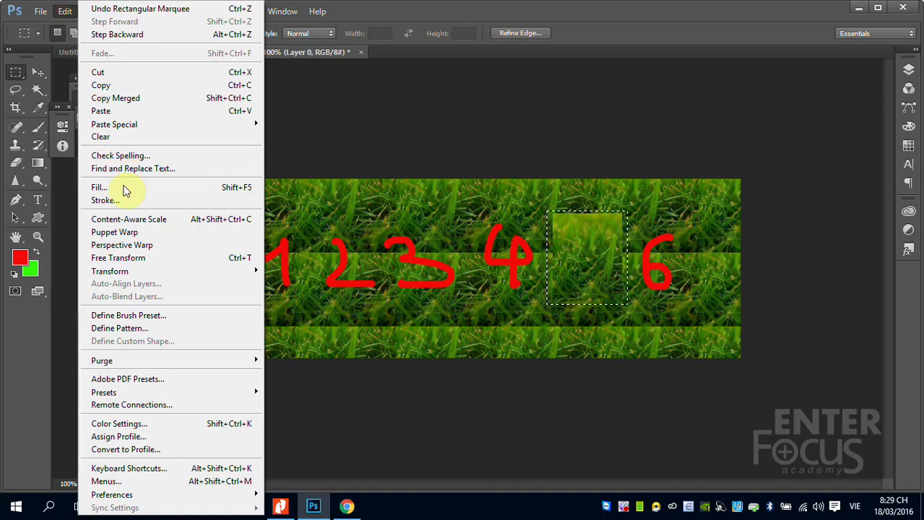
left_click(124, 188)
left_click(449, 151)
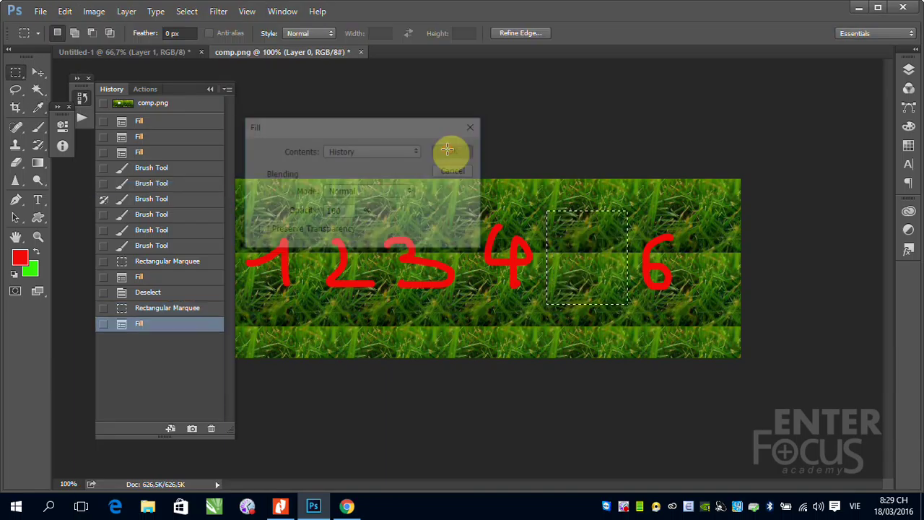
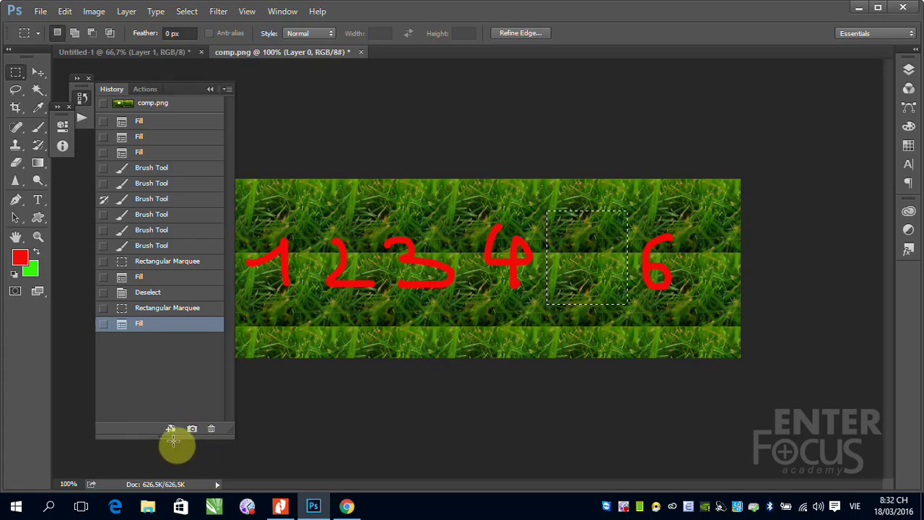
- Revert comp.png to its original opened state from the History panel, then collapse the panel
left_click(179, 107)
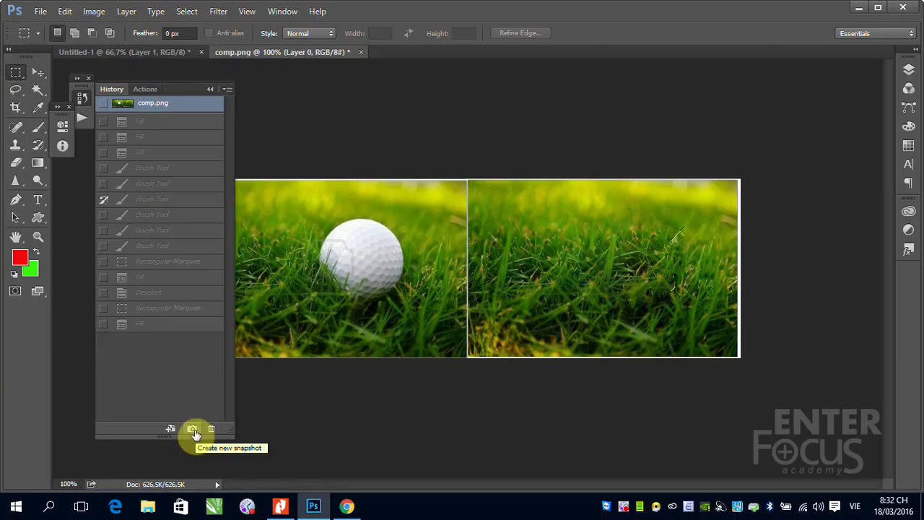
left_click(210, 89)
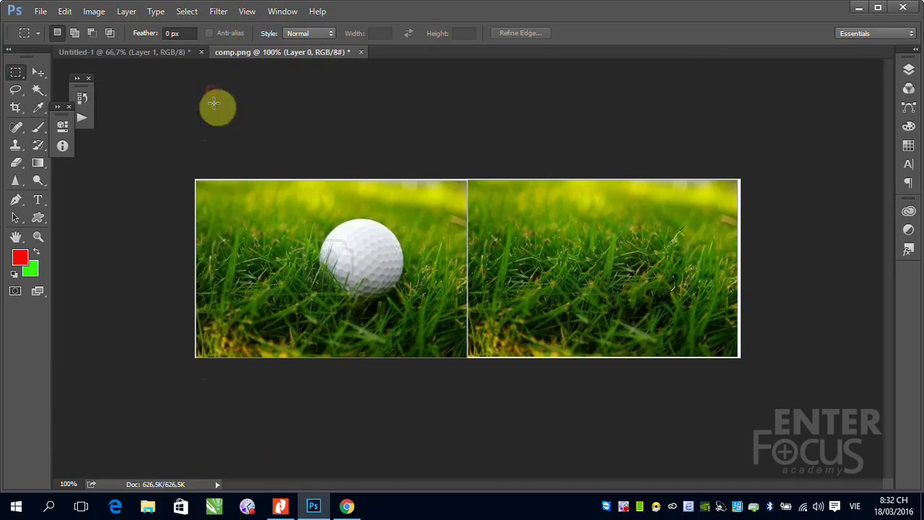
- With the Brush tool, paint red vertical and diagonal strokes over the left image and golf ball
left_click(39, 127)
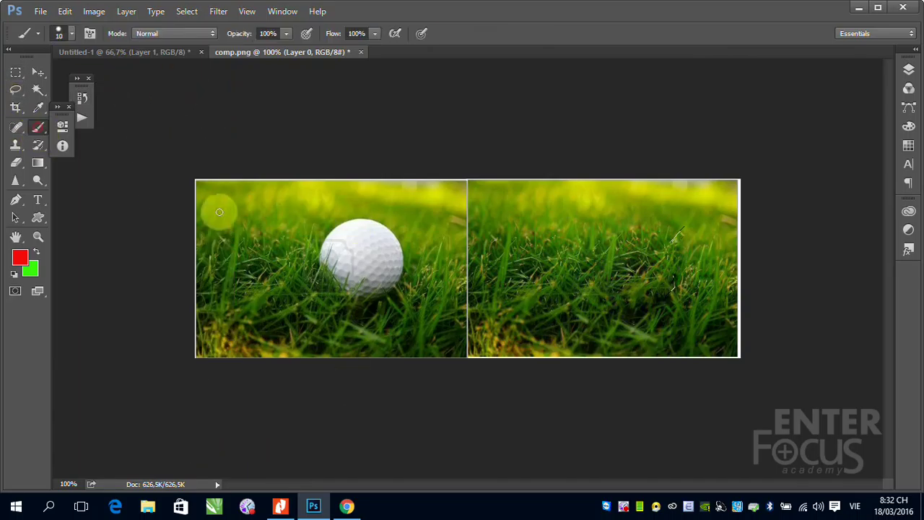
left_click_drag(225, 204, 223, 242)
left_click_drag(252, 222, 249, 256)
mouse_move(279, 229)
left_mouse_down()
mouse_move(276, 281)
mouse_move(316, 282)
left_mouse_up()
left_click_drag(360, 228, 349, 287)
left_click_drag(387, 244, 377, 289)
left_click_drag(425, 252, 409, 301)
left_click_drag(473, 235, 452, 291)
left_click_drag(500, 242, 482, 293)
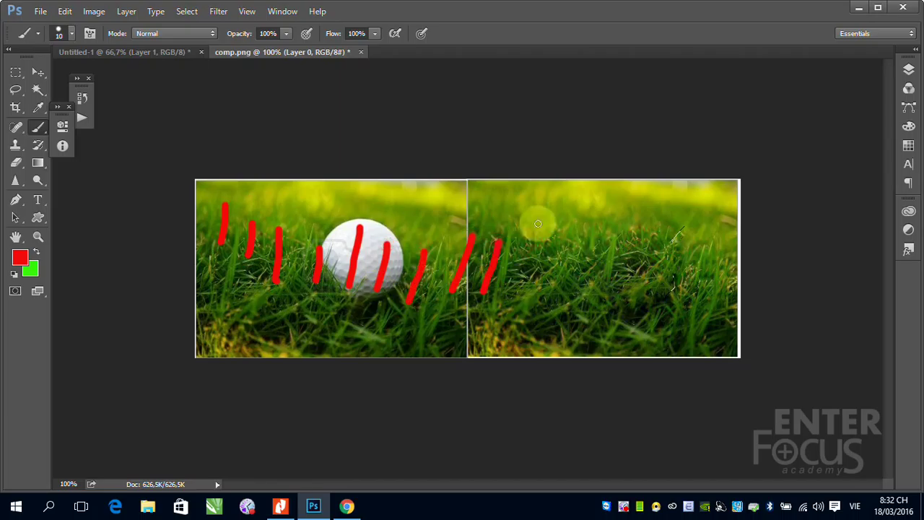
- Paint red diagonal strokes across the right image
left_click_drag(535, 235, 520, 286)
left_click_drag(584, 227, 564, 280)
left_click_drag(618, 232, 600, 292)
left_click_drag(652, 235, 626, 296)
mouse_move(691, 236)
left_mouse_down()
mouse_move(672, 293)
mouse_move(700, 312)
left_mouse_up()
- Add red horizontal strokes along the bottom, through the ball and above it
left_click_drag(441, 330, 603, 322)
left_click_drag(340, 334, 424, 317)
left_click_drag(300, 274, 454, 258)
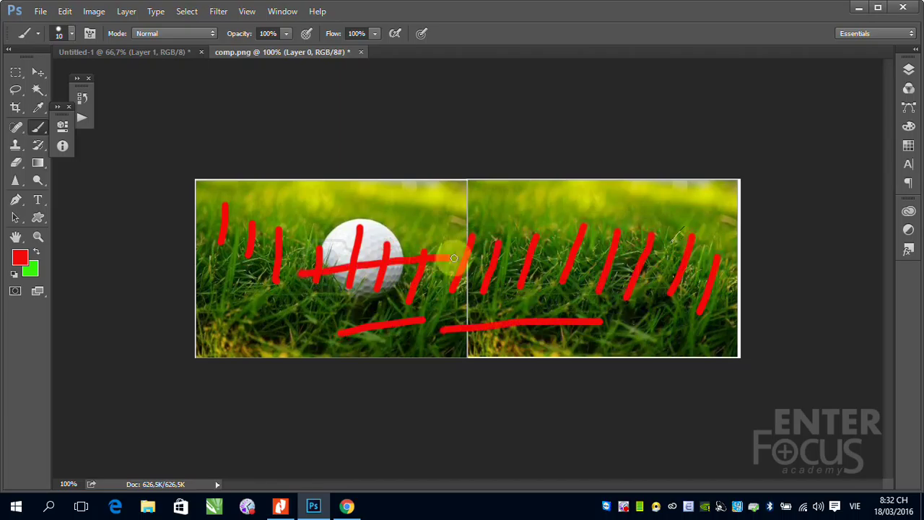
mouse_move(215, 227)
left_mouse_down()
mouse_move(332, 225)
mouse_move(479, 203)
left_mouse_up()
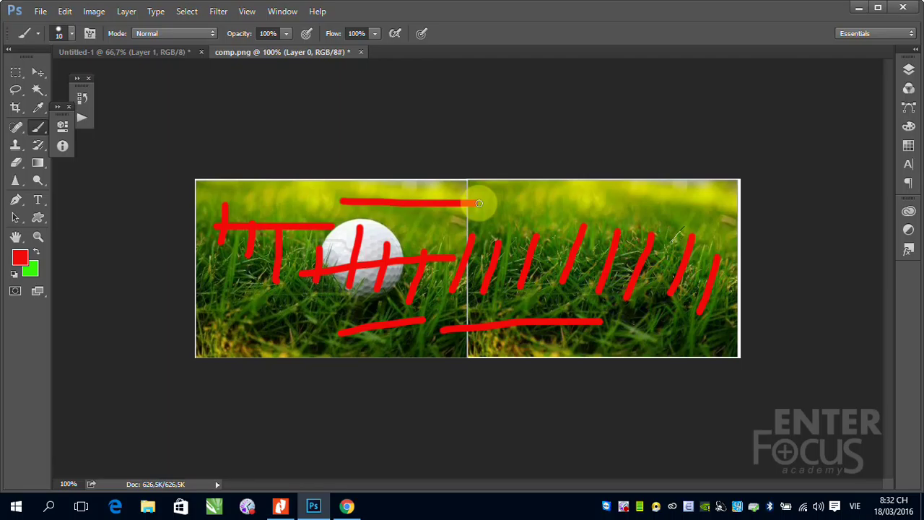
left_click(83, 98)
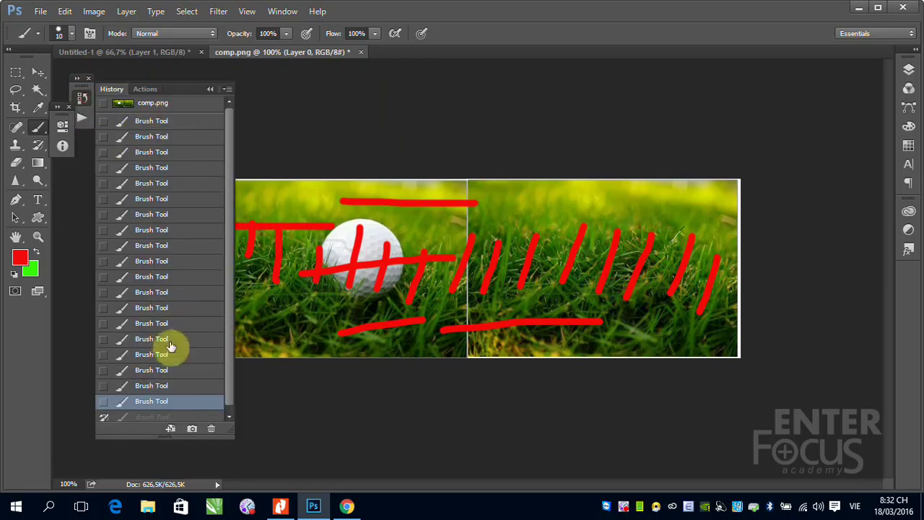
- Save a snapshot of the red-scribbled image and set the foreground colour to blue (0e09f9)
left_click(193, 430)
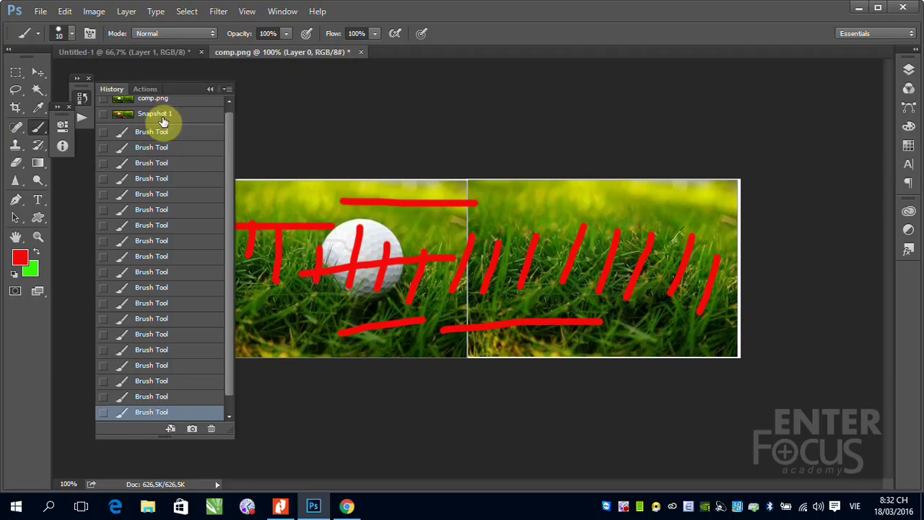
left_click(36, 251)
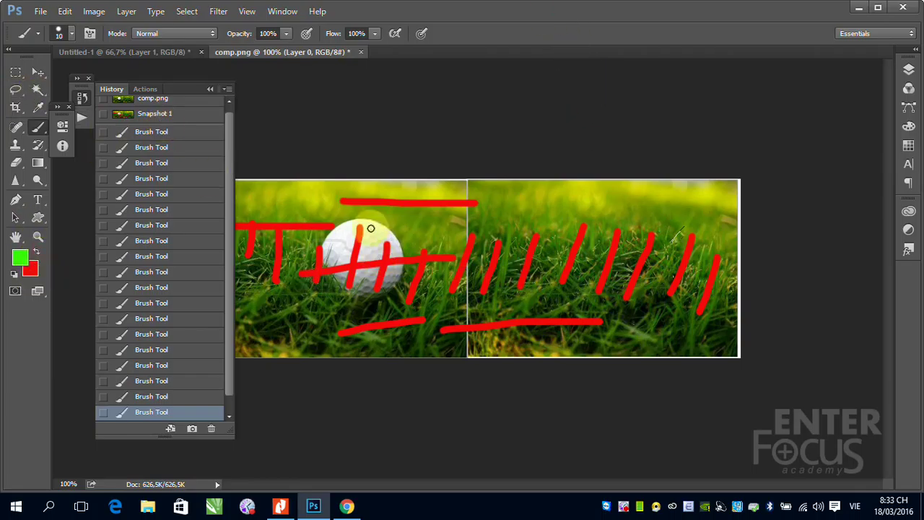
left_click(19, 257)
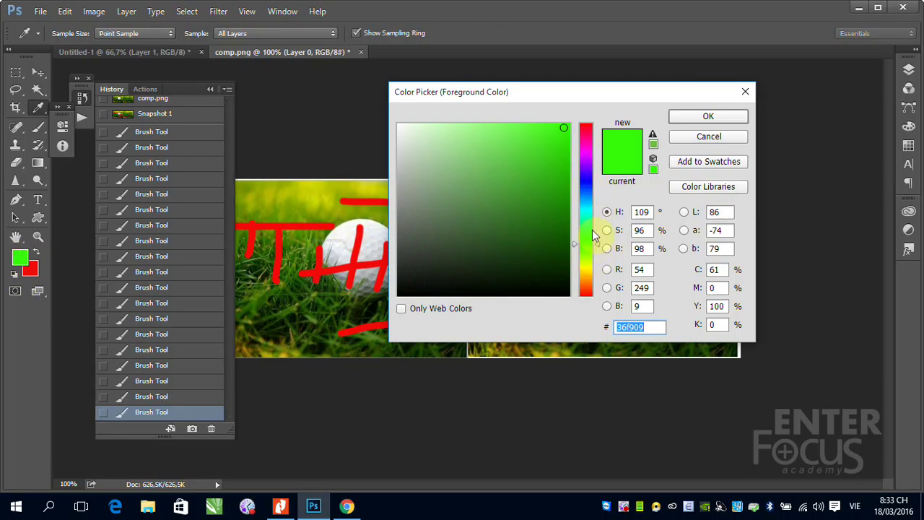
left_click(587, 179)
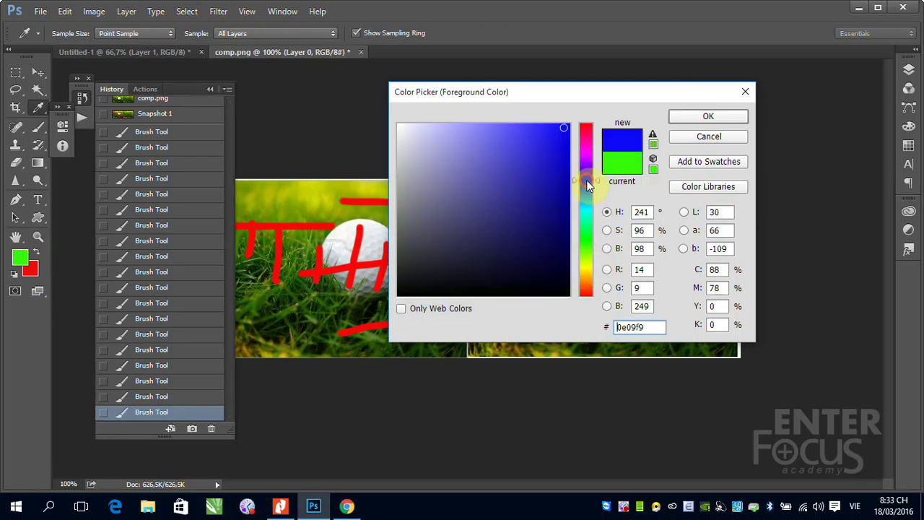
left_click(695, 119)
left_click(209, 88)
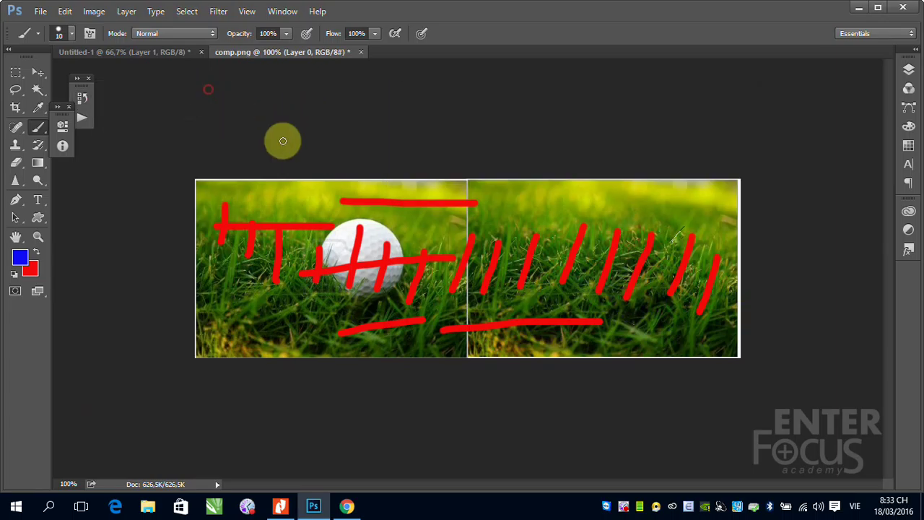
- Paint blue diagonal strokes over the left image, the ball and the right image
mouse_move(250, 192)
left_mouse_down()
mouse_move(209, 265)
mouse_move(283, 229)
left_mouse_up()
mouse_move(253, 282)
left_mouse_down()
mouse_move(336, 217)
mouse_move(309, 305)
left_mouse_up()
left_click_drag(404, 224, 342, 315)
left_click_drag(497, 232, 427, 310)
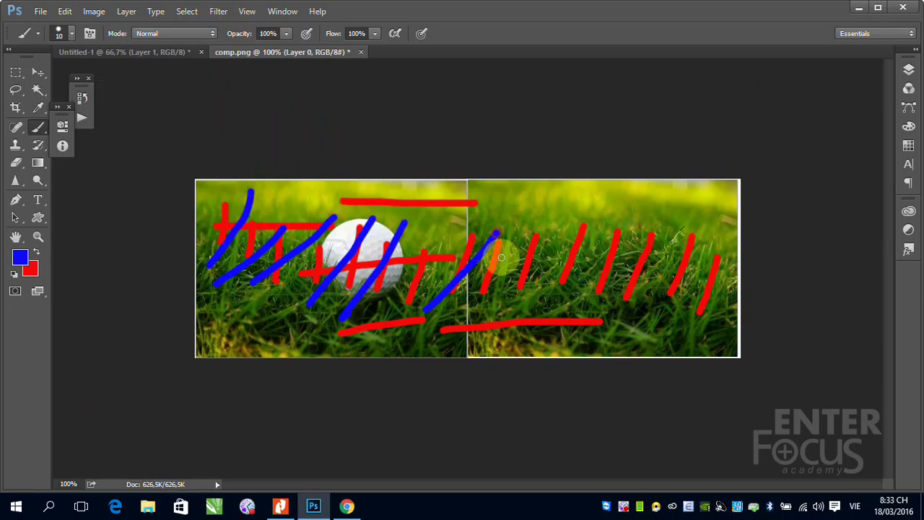
left_click_drag(530, 239, 472, 290)
mouse_move(632, 228)
left_mouse_down()
mouse_move(473, 318)
mouse_move(634, 304)
left_mouse_up()
left_click_drag(664, 231, 537, 247)
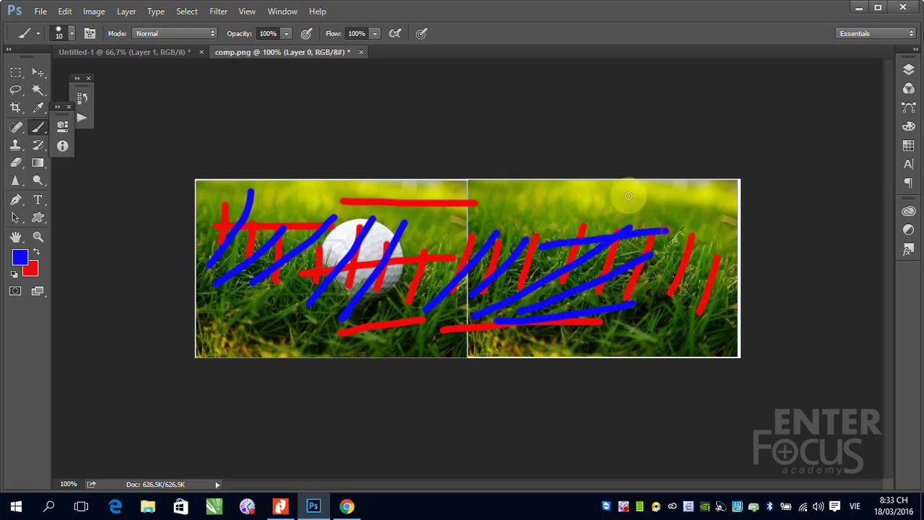
- Add more blue lines, curves and near-vertical strokes across the whole picture
mouse_move(614, 194)
left_mouse_down()
mouse_move(285, 257)
mouse_move(514, 351)
left_mouse_up()
left_click_drag(393, 208, 571, 285)
left_click_drag(513, 197, 572, 281)
left_click_drag(661, 209, 740, 292)
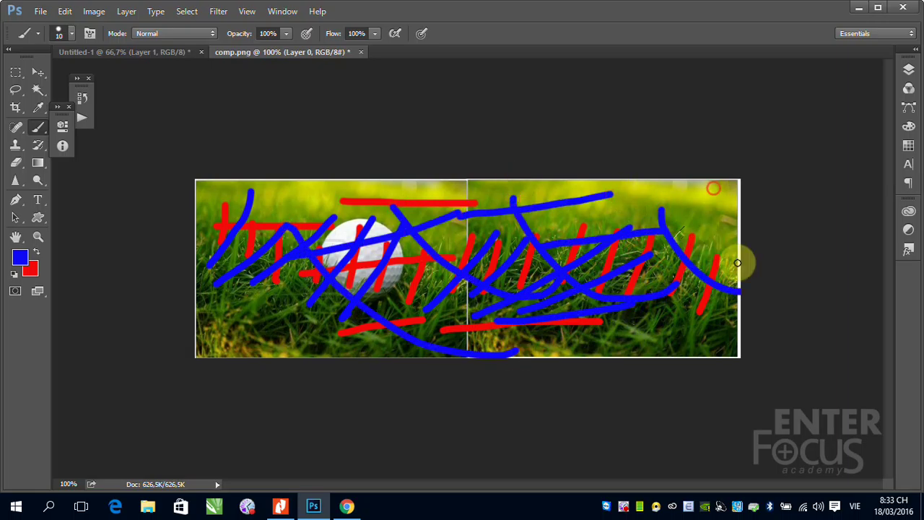
left_click_drag(713, 187, 740, 267)
left_click_drag(285, 187, 307, 282)
left_click_drag(231, 177, 226, 312)
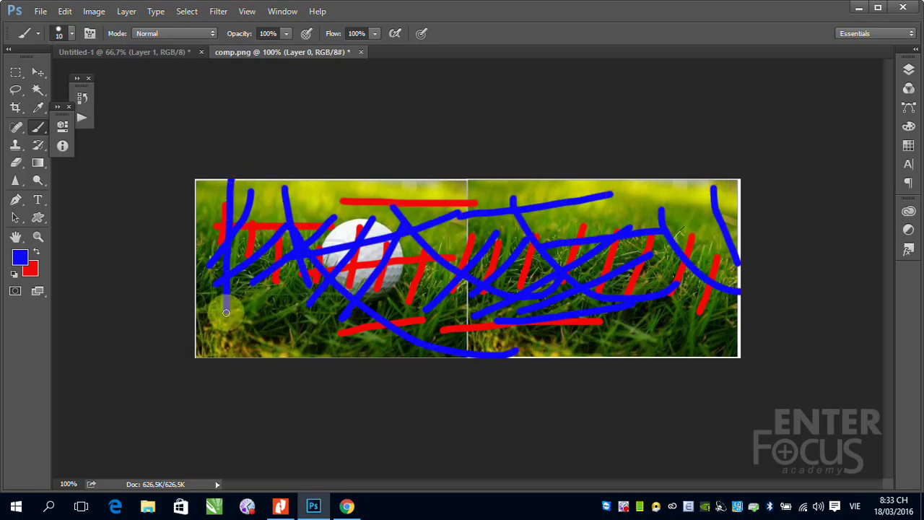
left_click(82, 97)
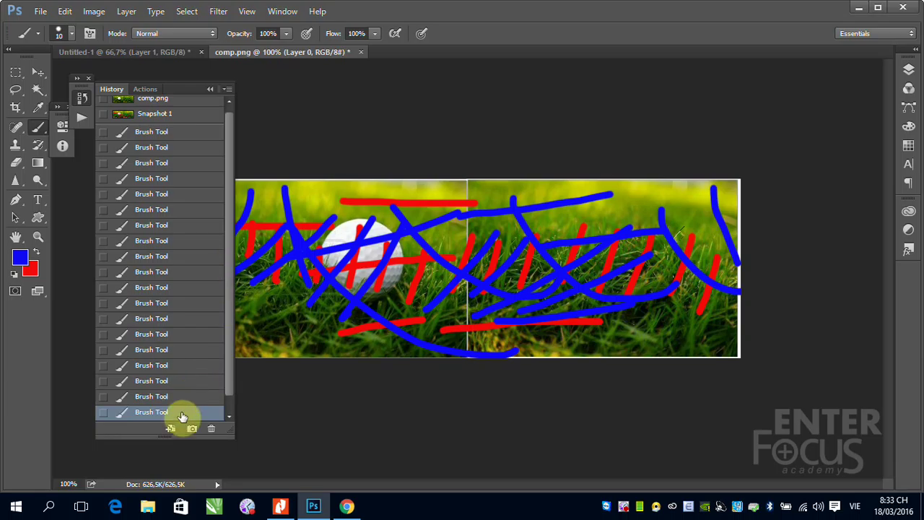
- Save a second snapshot, then step back through History to the first blue Brush Tool state
left_click(192, 429)
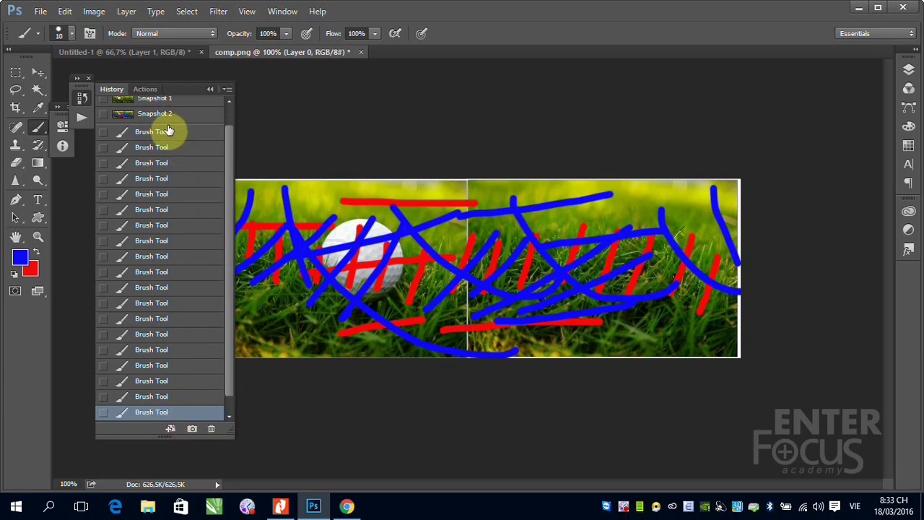
left_click(162, 318)
left_click(159, 288)
left_click_drag(157, 255, 158, 133)
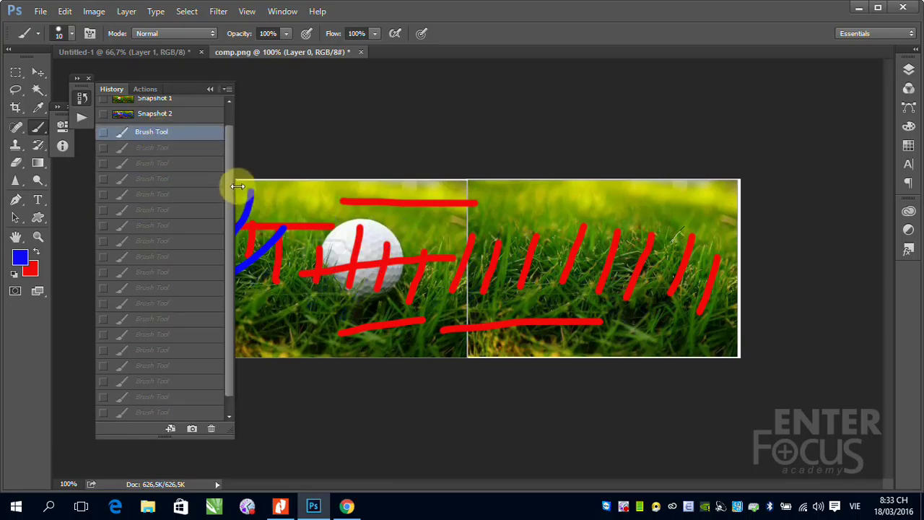
left_click_drag(231, 181, 226, 143)
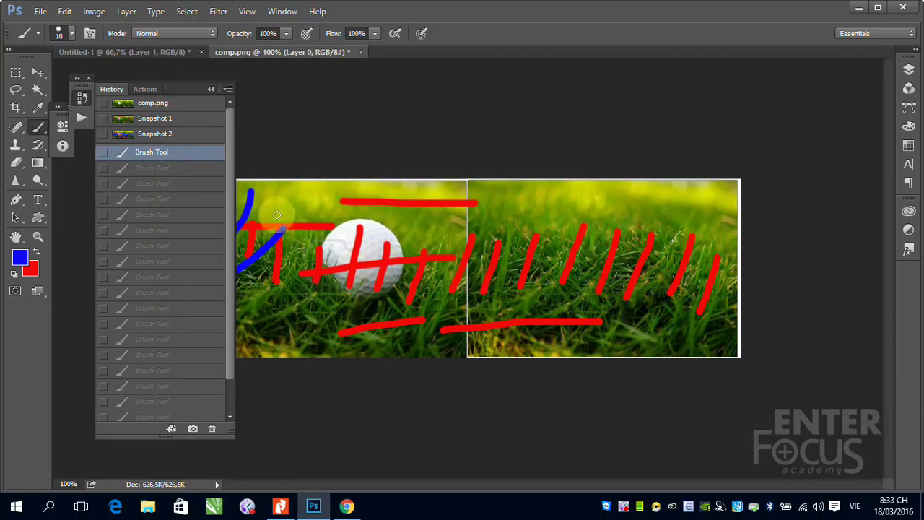
- Select Snapshot 1 in History to show only the red scribbles
left_click(156, 122)
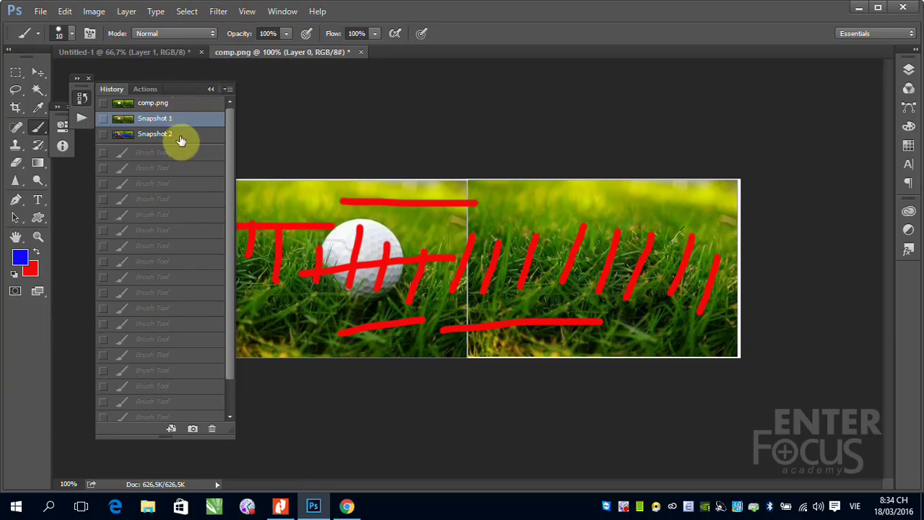
- Create a new document from Snapshot 1, switch between the tabs, and show its Layers panel
left_click(171, 430)
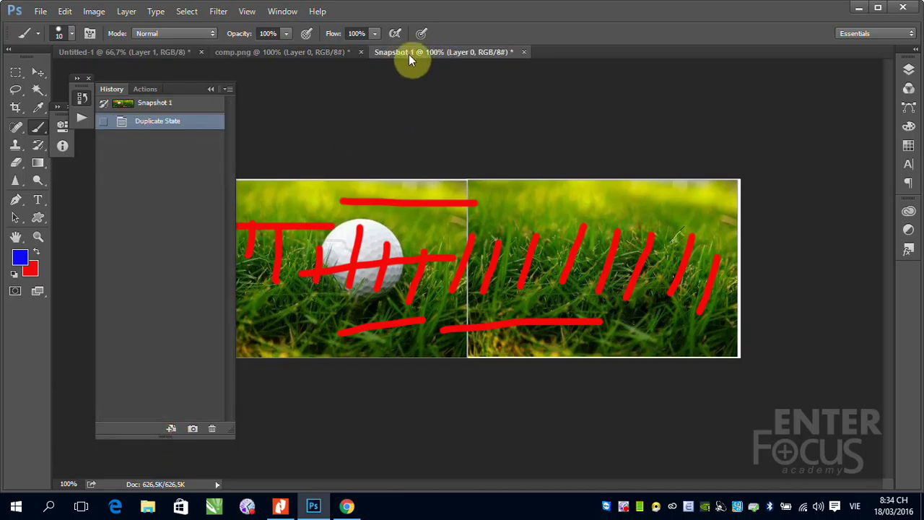
left_click(249, 54)
left_click(450, 52)
left_click(908, 70)
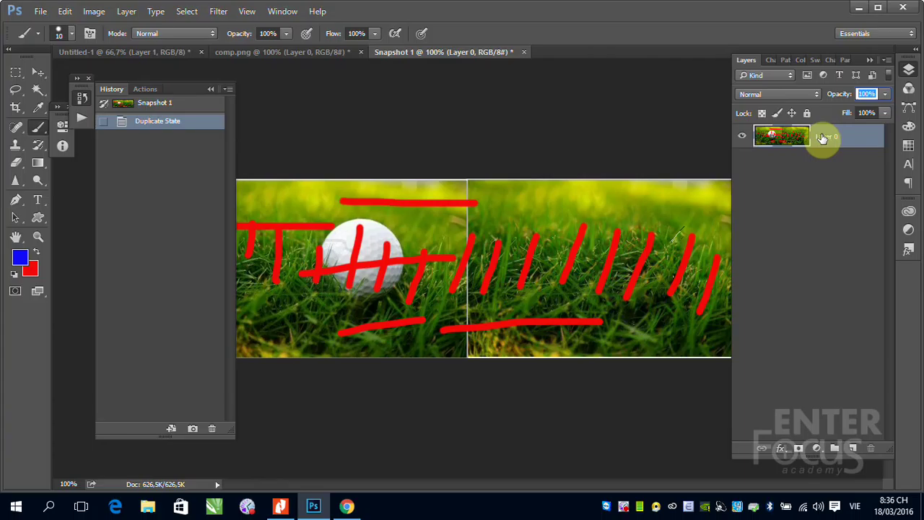
- Open the General page of Preferences from the Edit menu
left_click(63, 12)
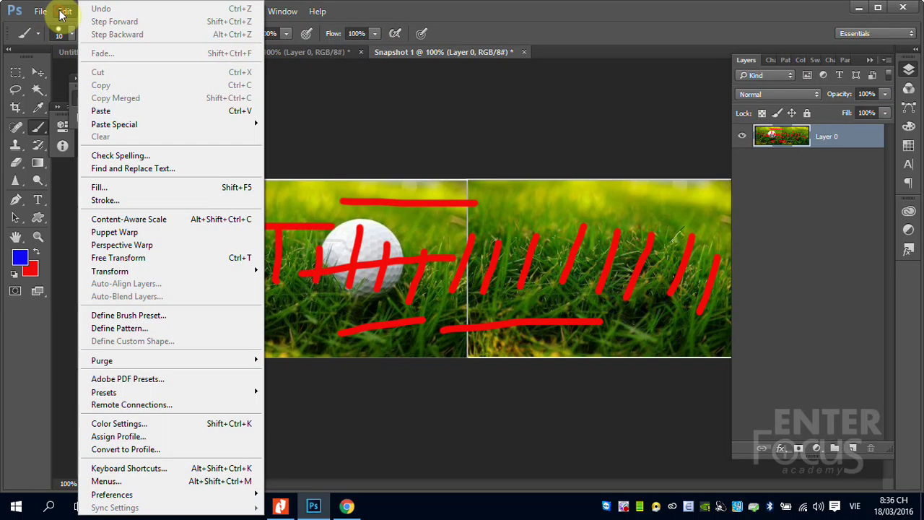
mouse_move(112, 495)
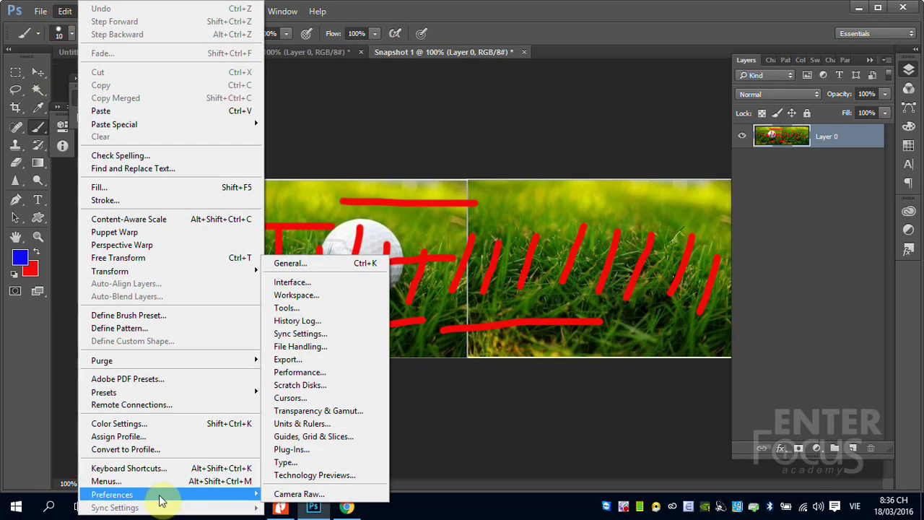
left_click(350, 266)
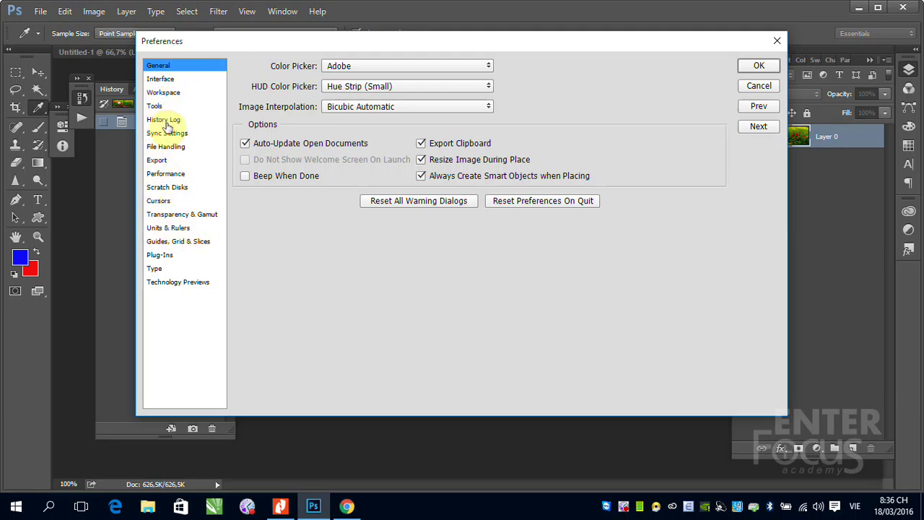
- Browse the History Log and Sync Settings preferences, then show the Performance page
left_click(163, 120)
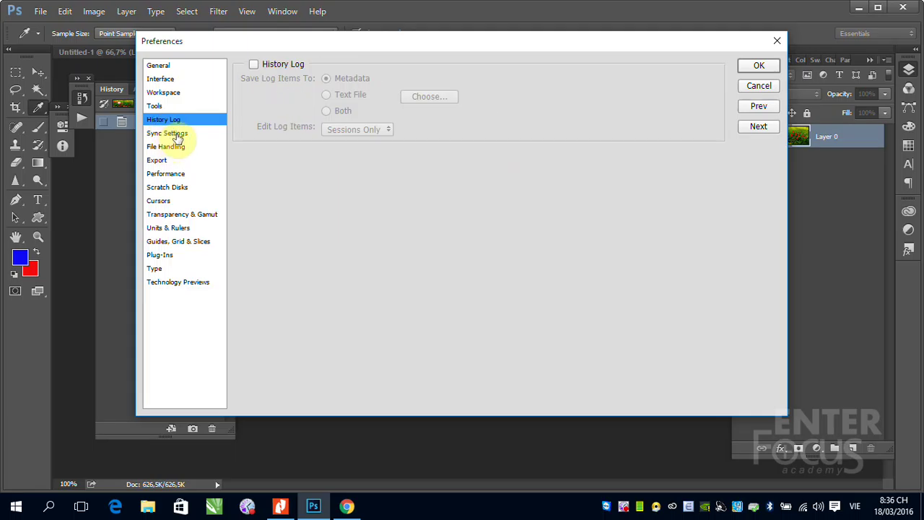
left_click(176, 135)
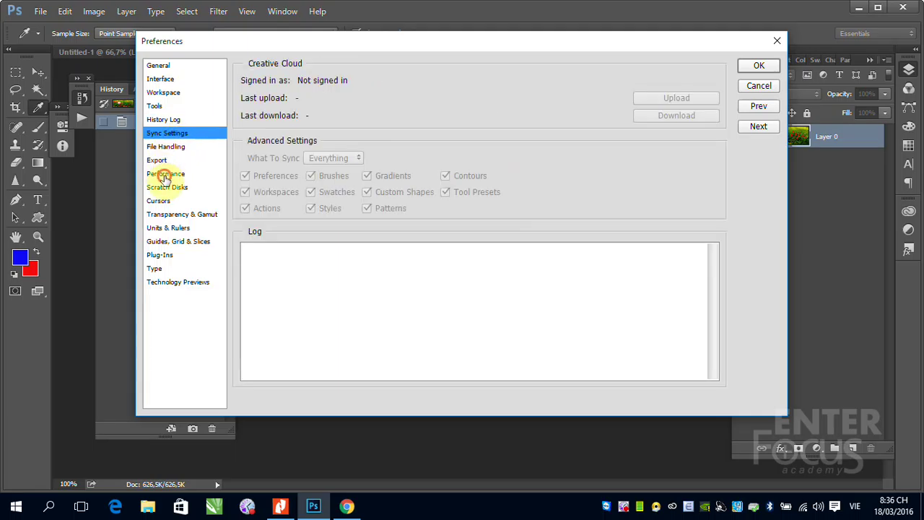
left_click(163, 174)
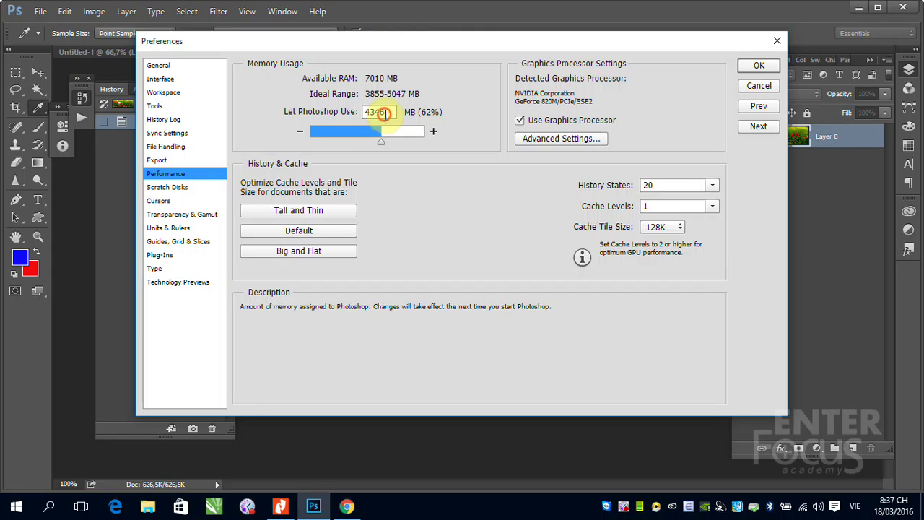
- Try memory allowances of 5102 MB and 4770 MB and select the 20 history states value
left_click_drag(389, 112, 363, 112)
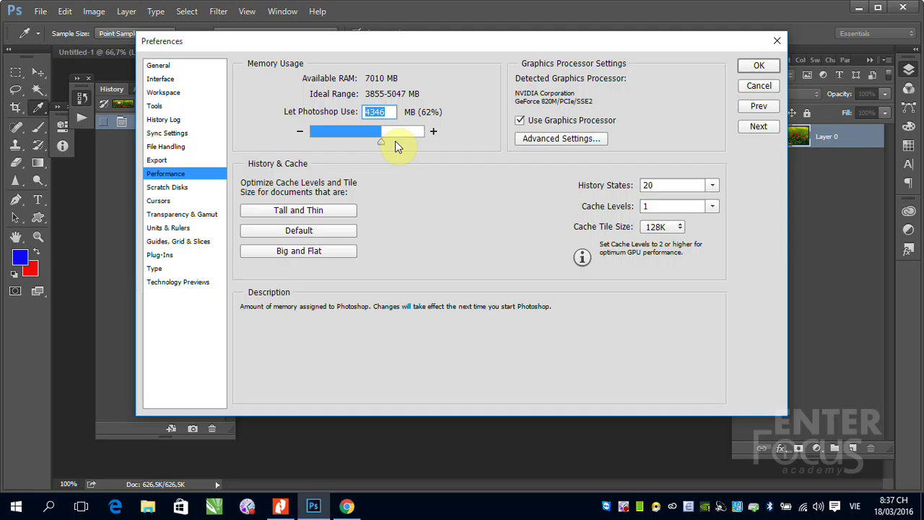
left_click_drag(381, 141, 394, 145)
left_click(394, 144)
left_click_drag(393, 144, 388, 143)
left_click(388, 142)
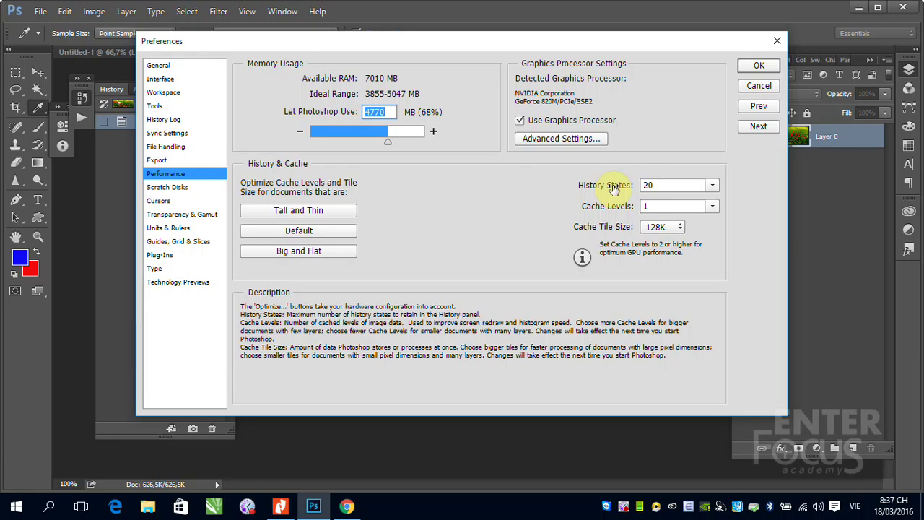
double_click(642, 186)
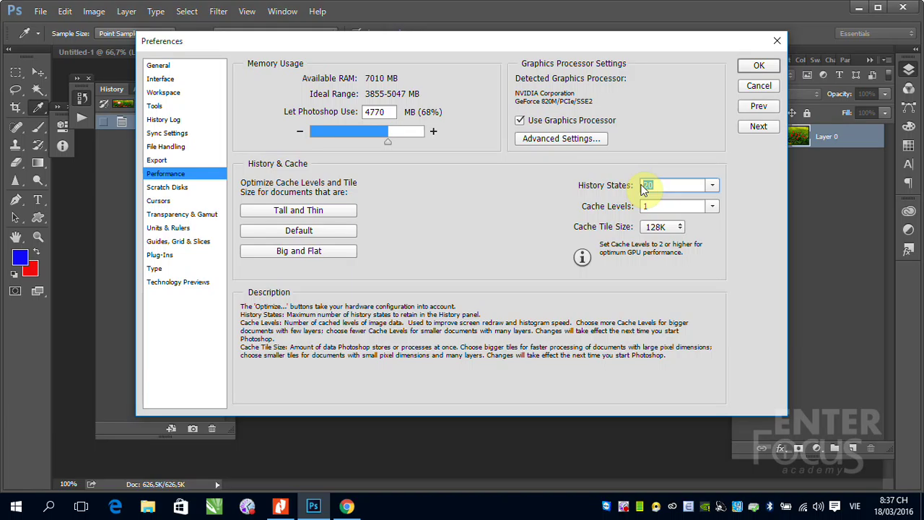
- Cancel Preferences without saving, collapse the History panel, and select the Move tool
left_click(759, 85)
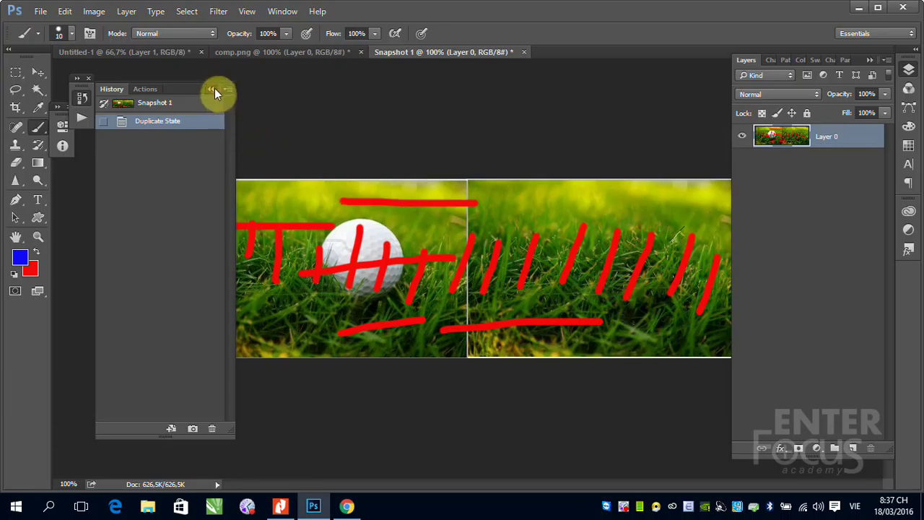
left_click(212, 88)
left_click(40, 72)
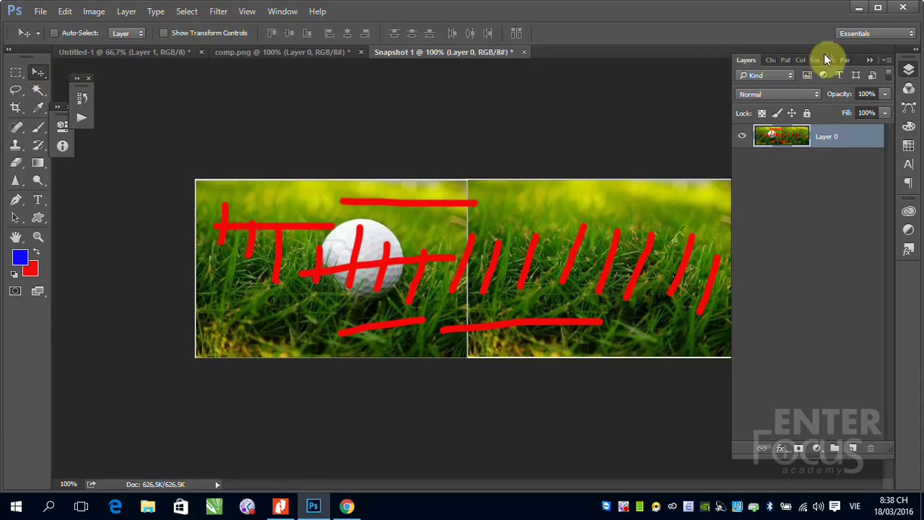
- Collapse the Layers panel group and open the File menu
left_click(870, 61)
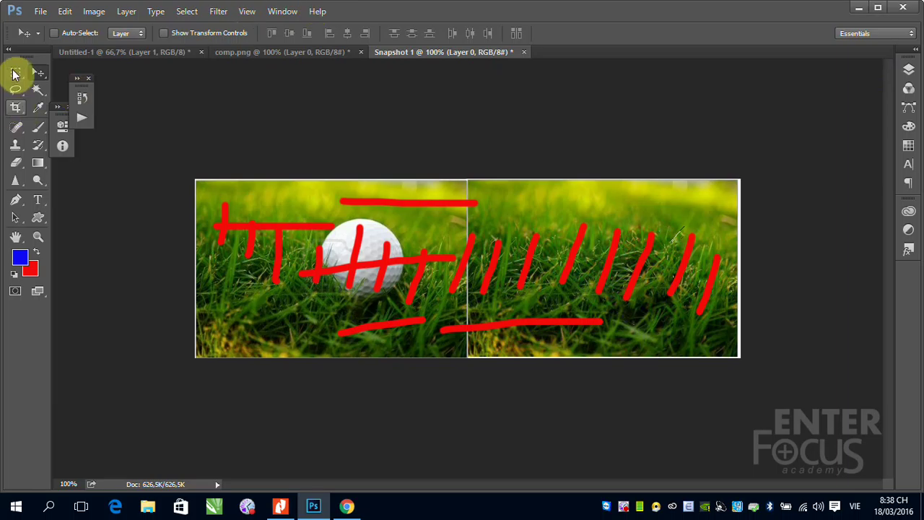
left_click(40, 11)
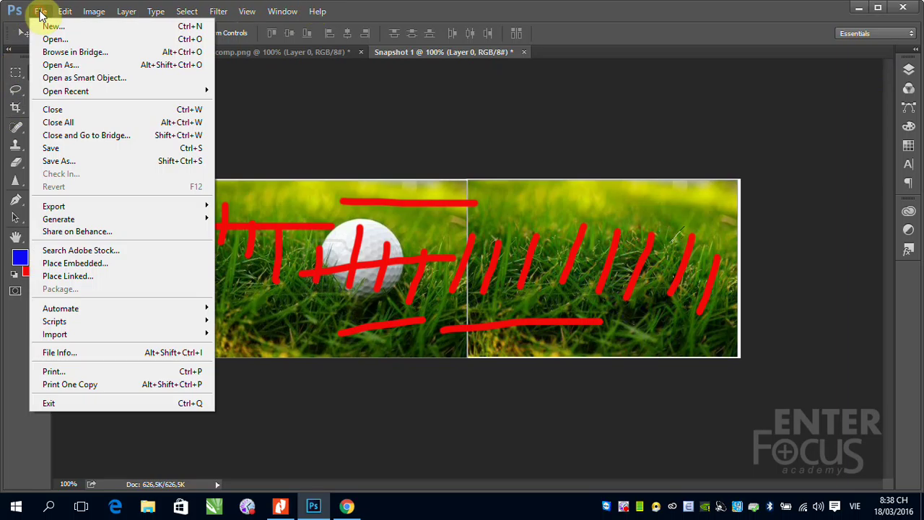
- Close Snapshot 1 without saving and revert comp.png to the clean golf ball photo
left_click(522, 53)
left_click(464, 202)
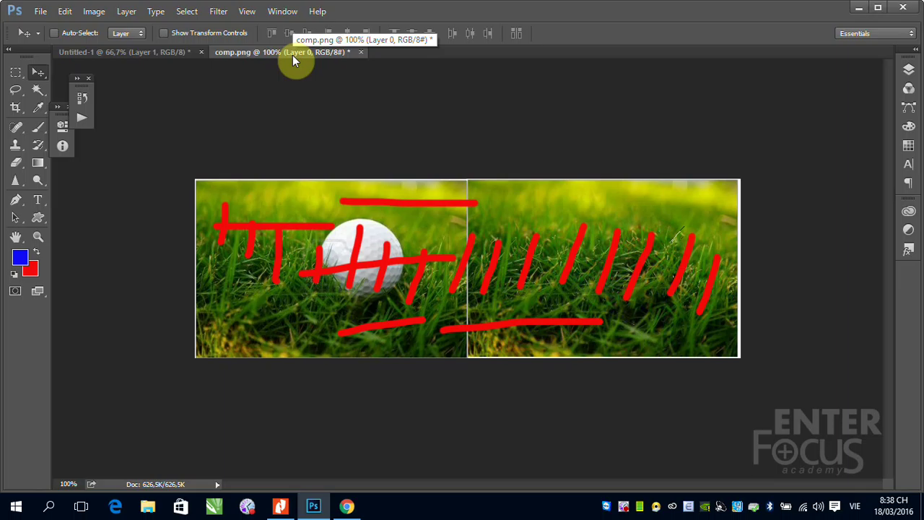
key("F12")
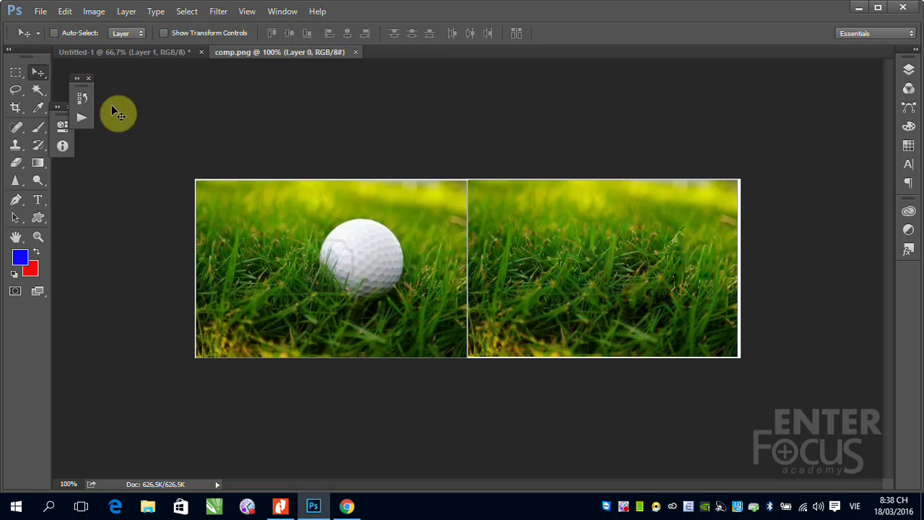
left_click(64, 11)
- Review the Fill dialog's Contents choices, keep History, and cancel without filling
left_click(110, 189)
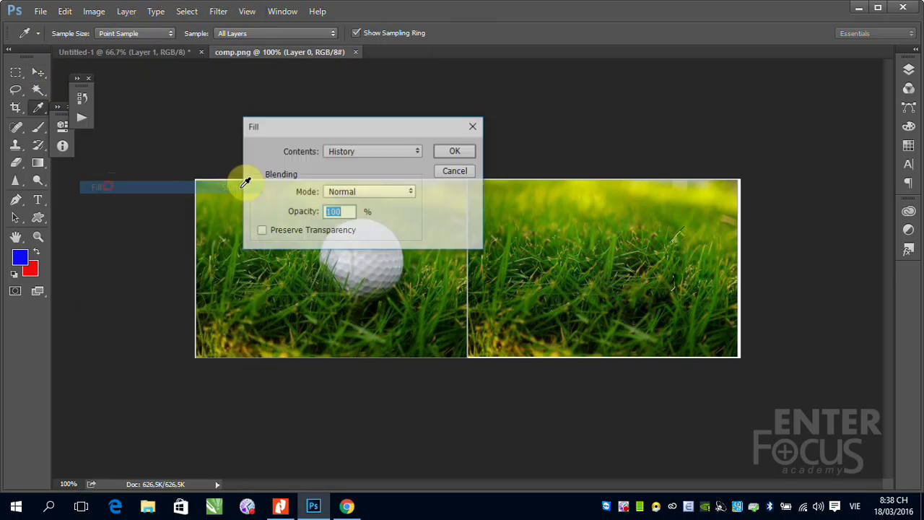
left_click(379, 150)
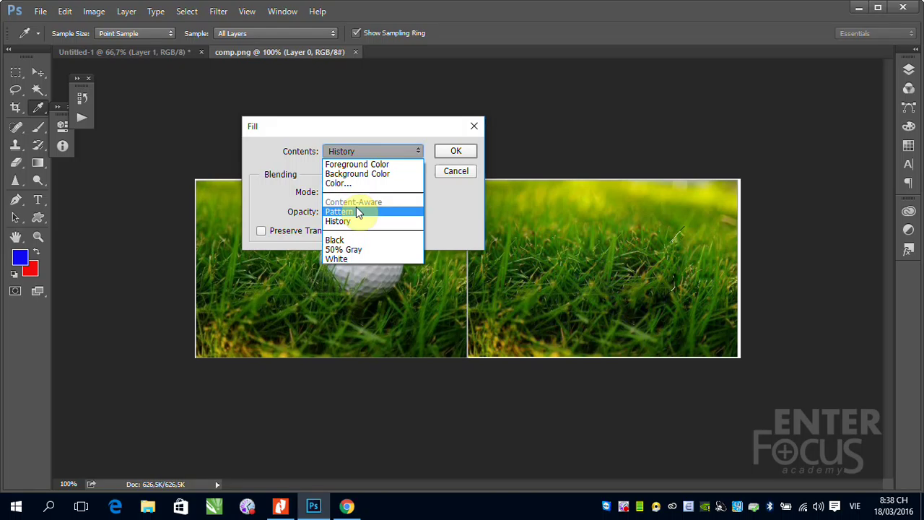
left_click(498, 249)
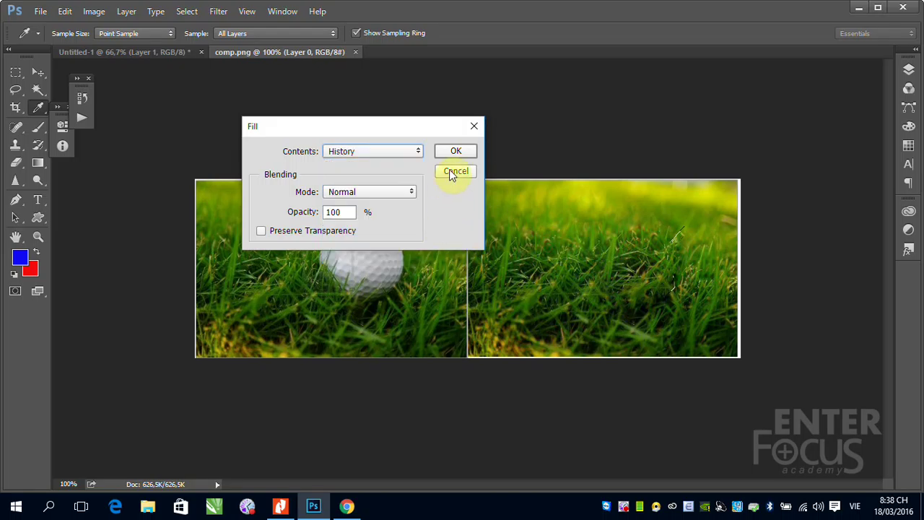
left_click(407, 124)
left_click_drag(435, 123, 713, 76)
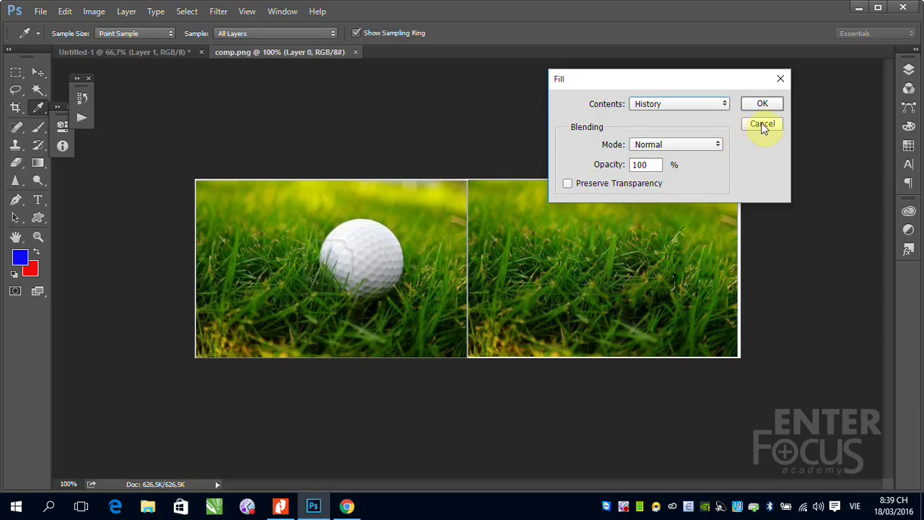
left_click(762, 123)
- Select the golf ball with a circular Elliptical Marquee selection
key("v")
right_click(16, 72)
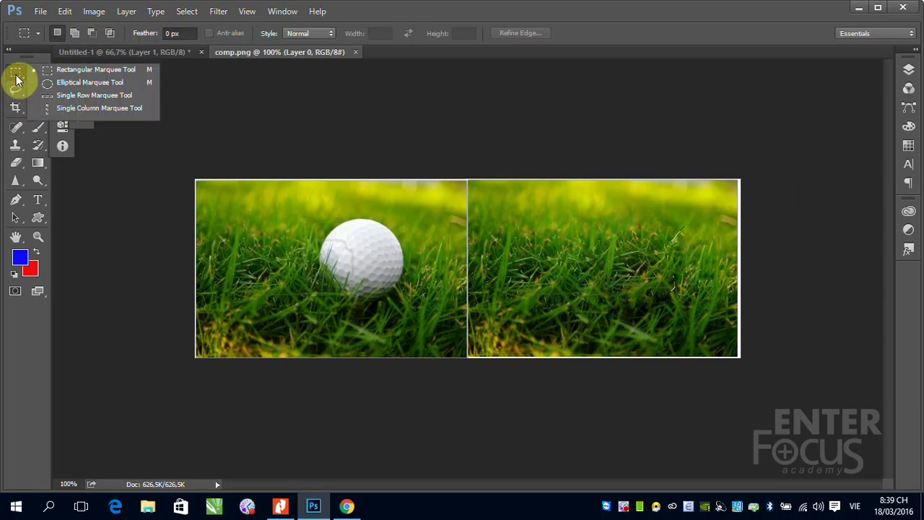
left_click(43, 85)
left_click_drag(328, 233, 408, 312)
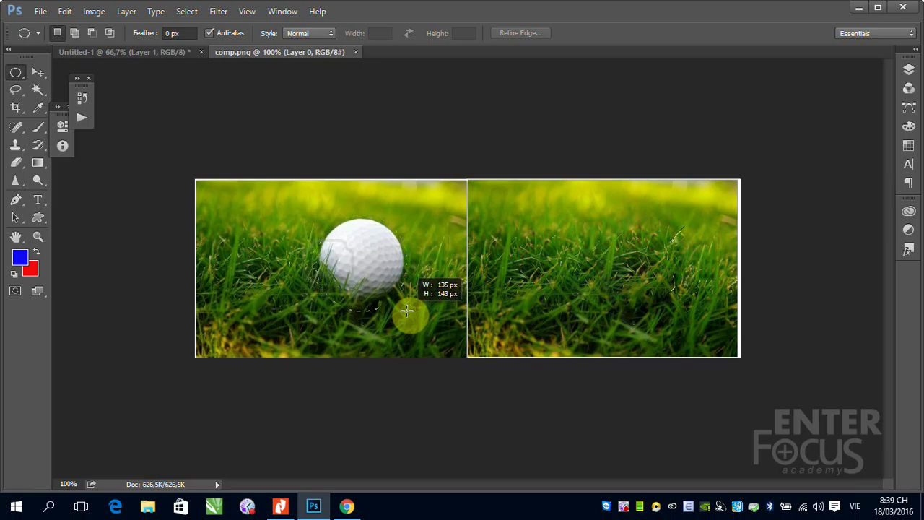
left_click_drag(408, 312, 407, 312)
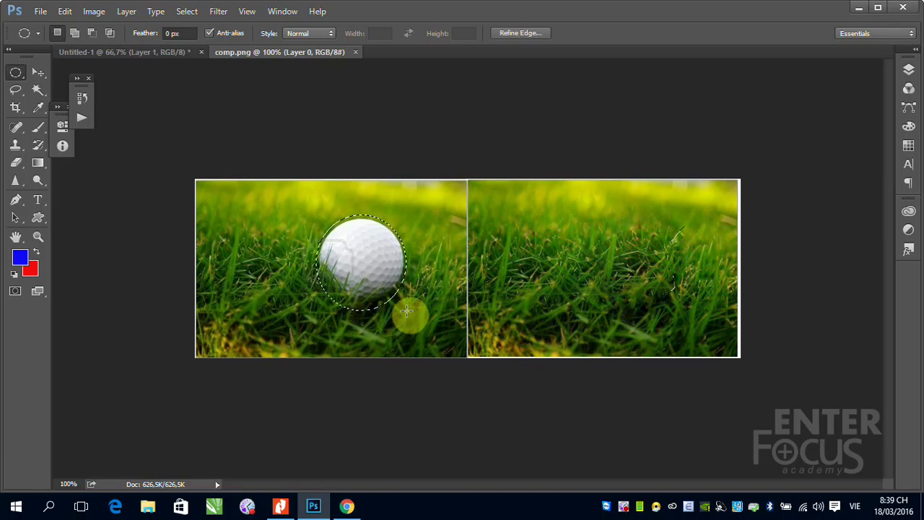
- Fill the golf ball selection with Content-Aware contents
left_click(64, 11)
left_click(122, 189)
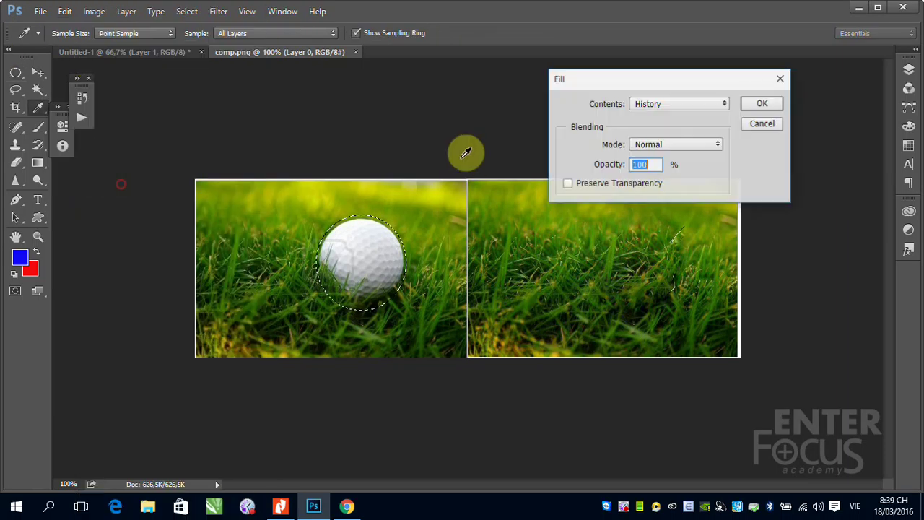
left_click(698, 104)
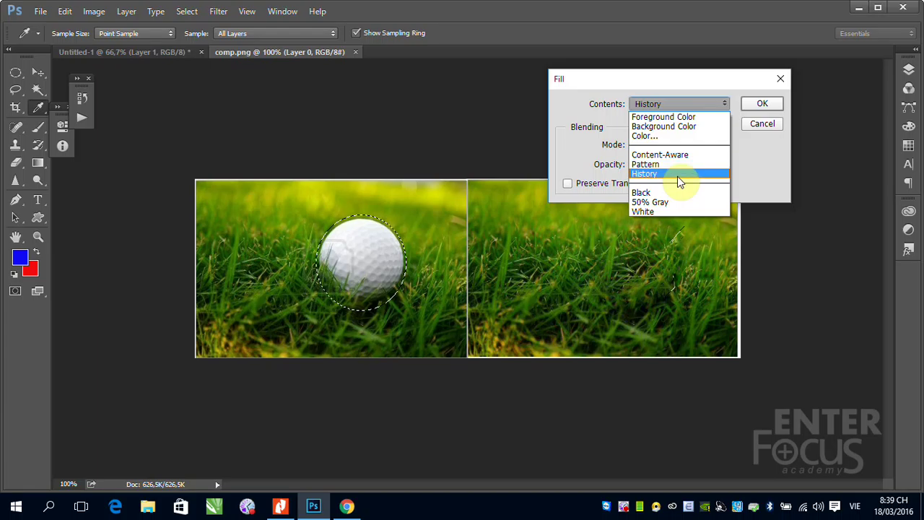
left_click(677, 155)
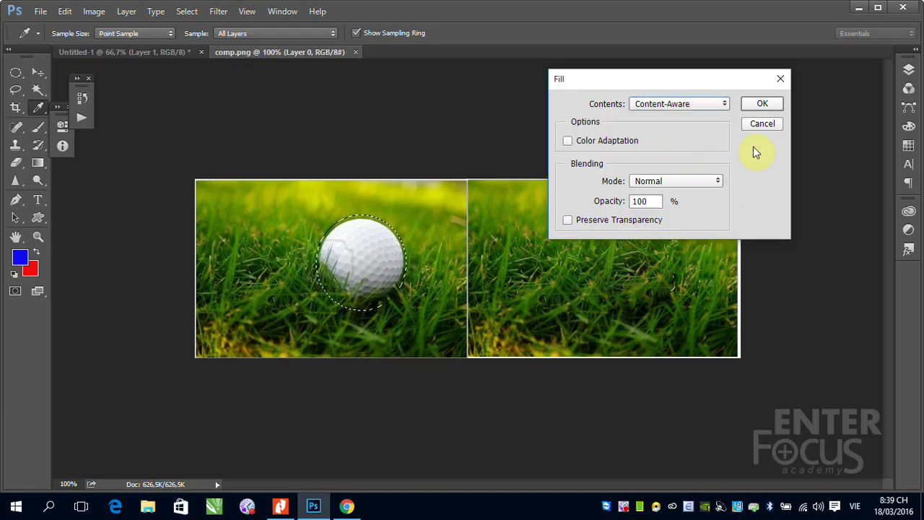
left_click(761, 105)
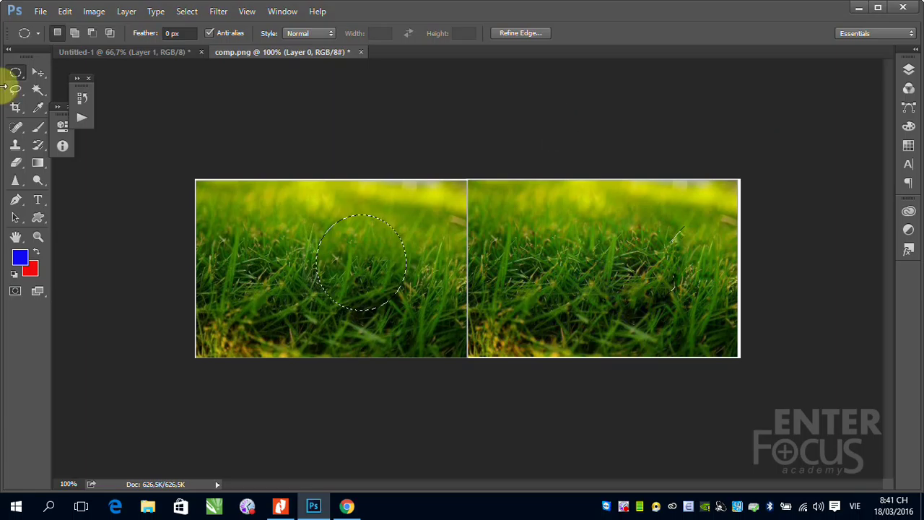
- Open Lake(16bit).tif as a new document
left_click(41, 11)
left_click(53, 39)
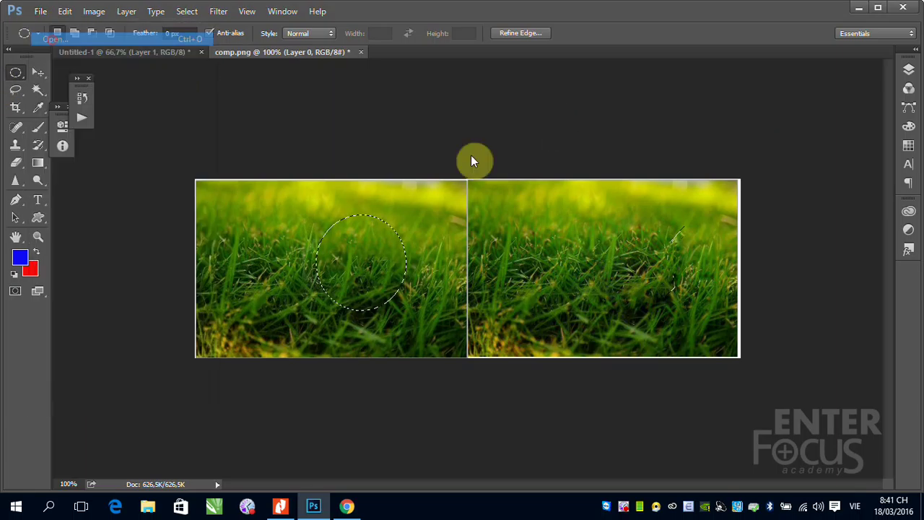
scroll(830, 180, "down", 2)
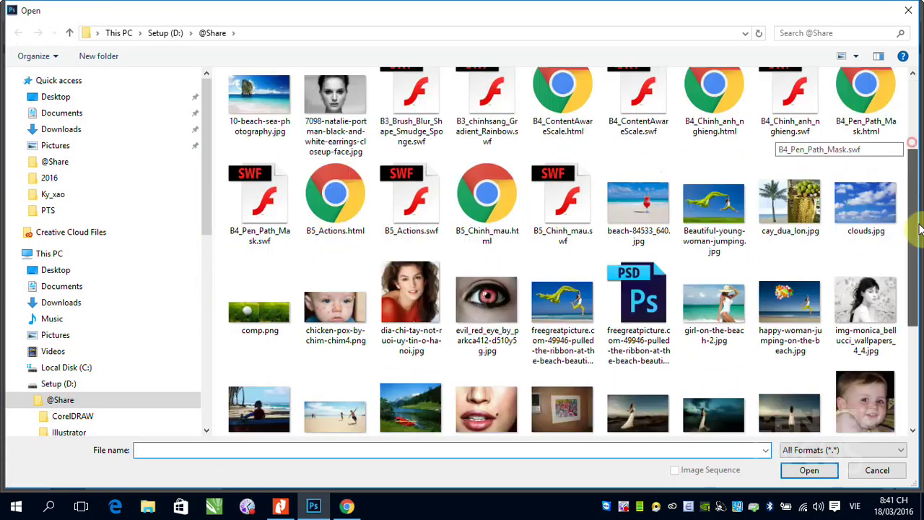
scroll(801, 303, "down", 3)
left_click(411, 242)
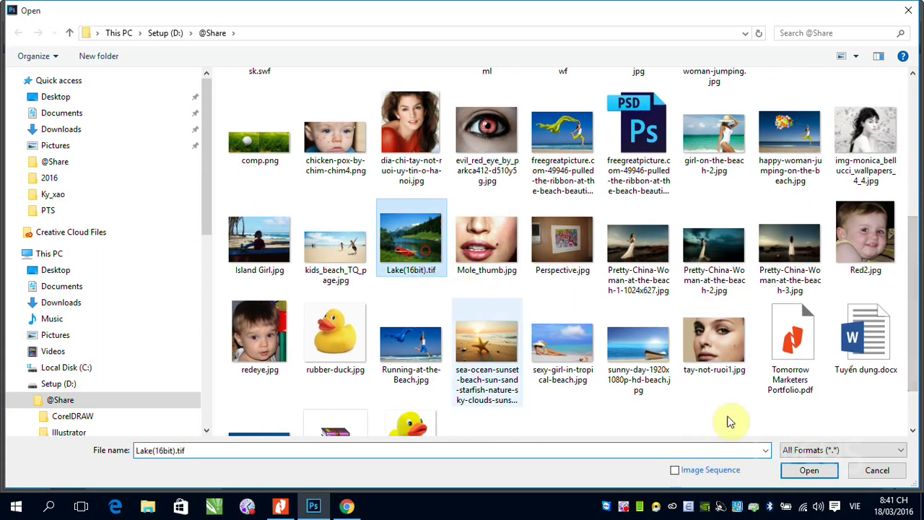
left_click(808, 470)
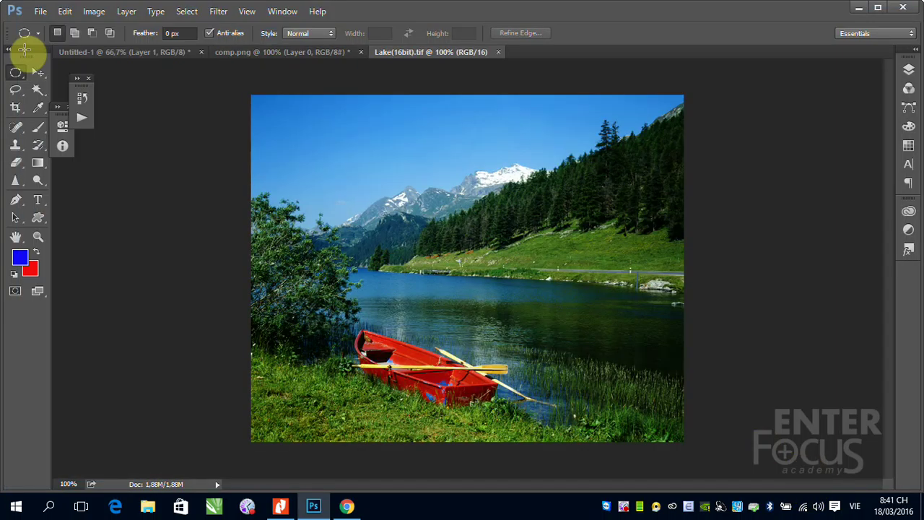
- Lasso around the red boat and erase it with Content-Aware Fill
left_click(15, 88)
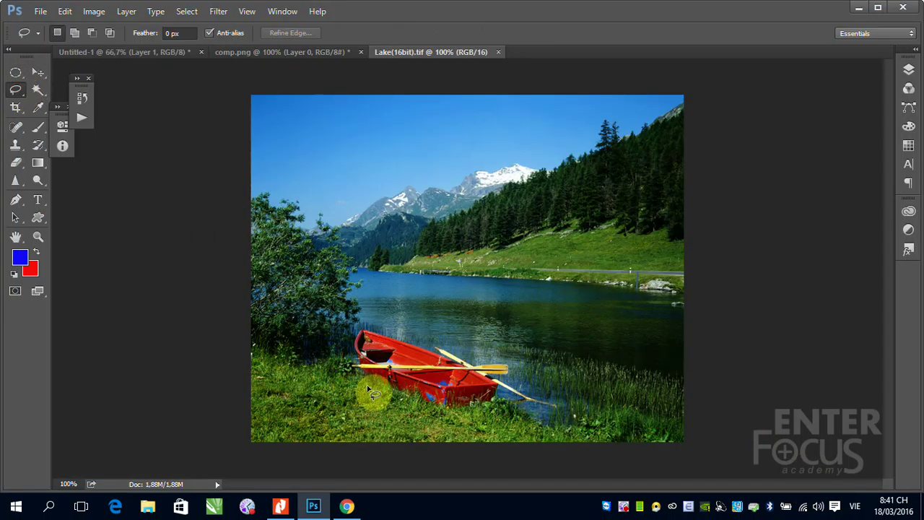
mouse_move(351, 333)
left_mouse_down()
mouse_move(530, 369)
mouse_move(526, 385)
mouse_move(577, 412)
mouse_move(466, 422)
left_mouse_up()
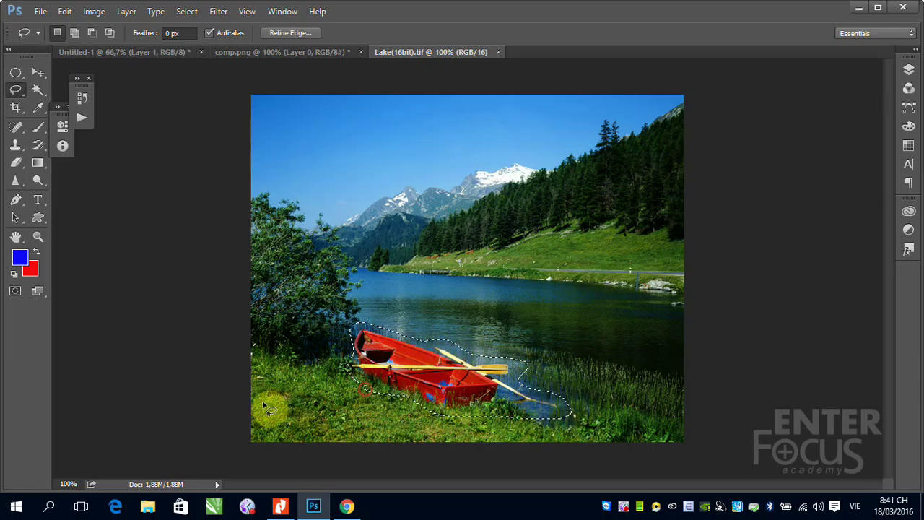
left_click(64, 11)
left_click(119, 192)
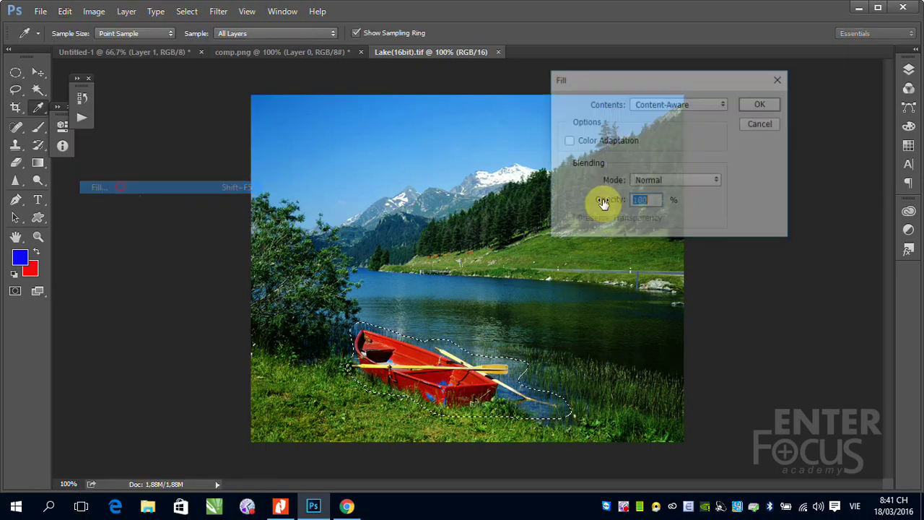
left_click(754, 105)
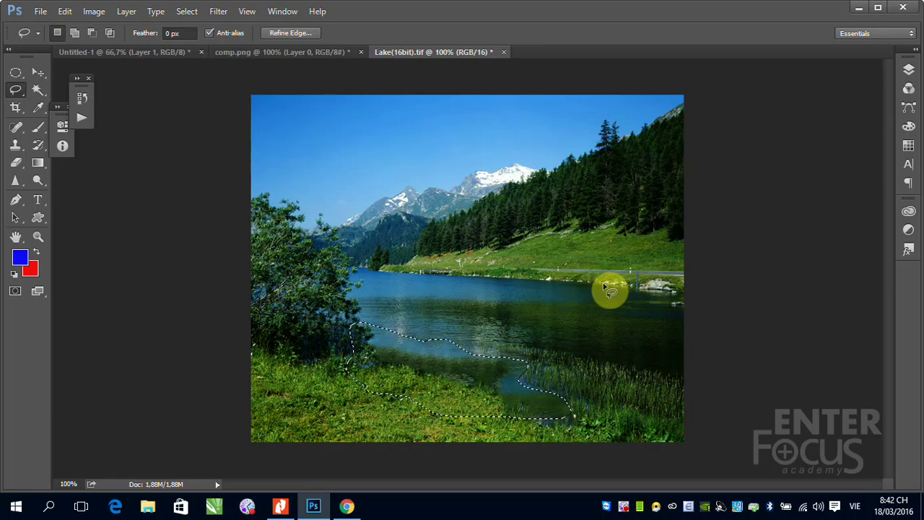
- Open the portrait of the woman in red and zoom in on her mouth
left_click(42, 11)
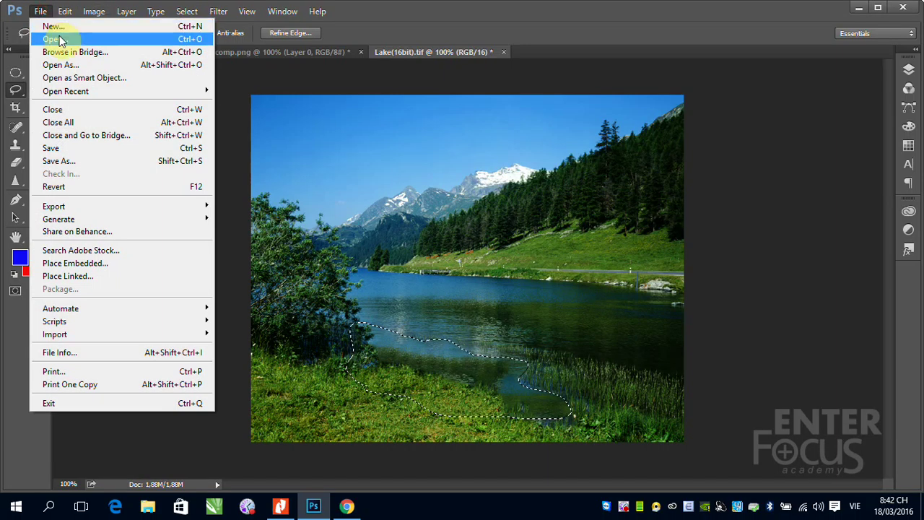
left_click(58, 35)
left_click(402, 414)
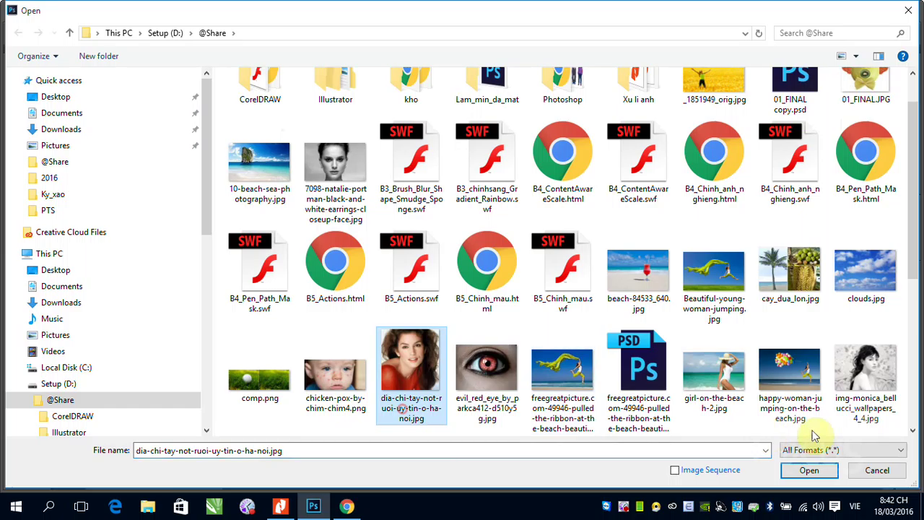
left_click(809, 471)
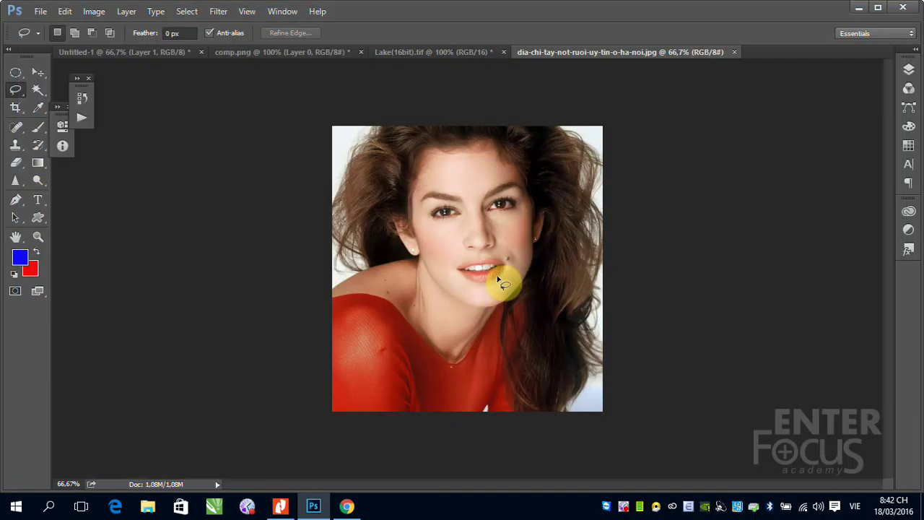
left_click_drag(481, 229, 551, 301)
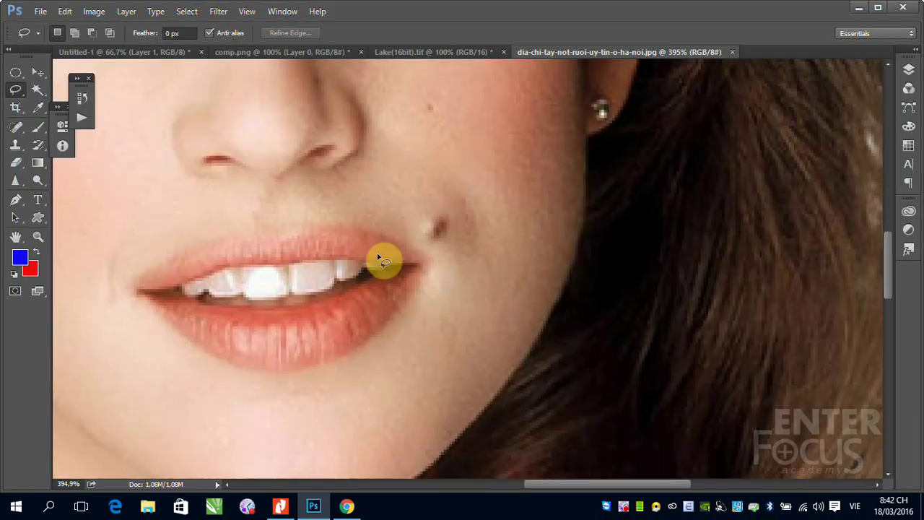
- Select the mole with a small ellipse and erase it with Content-Aware Fill
left_click(15, 73)
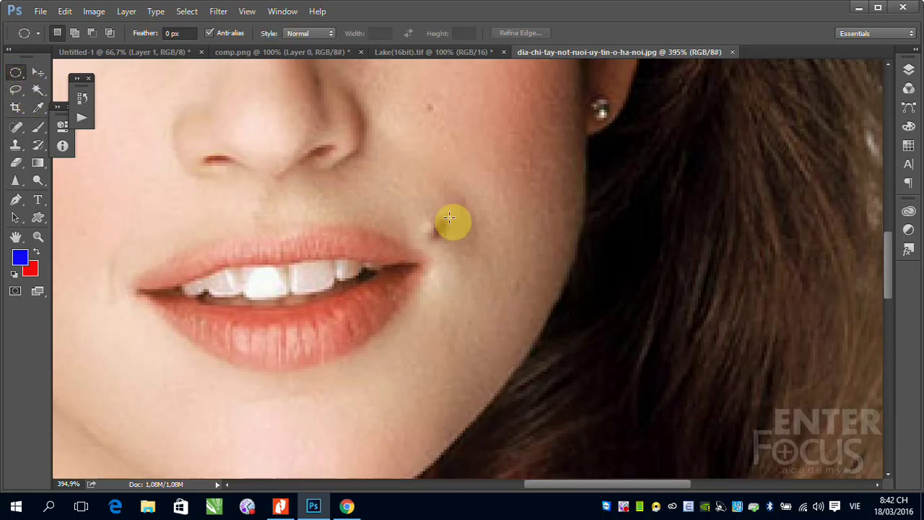
left_click_drag(409, 195, 456, 244)
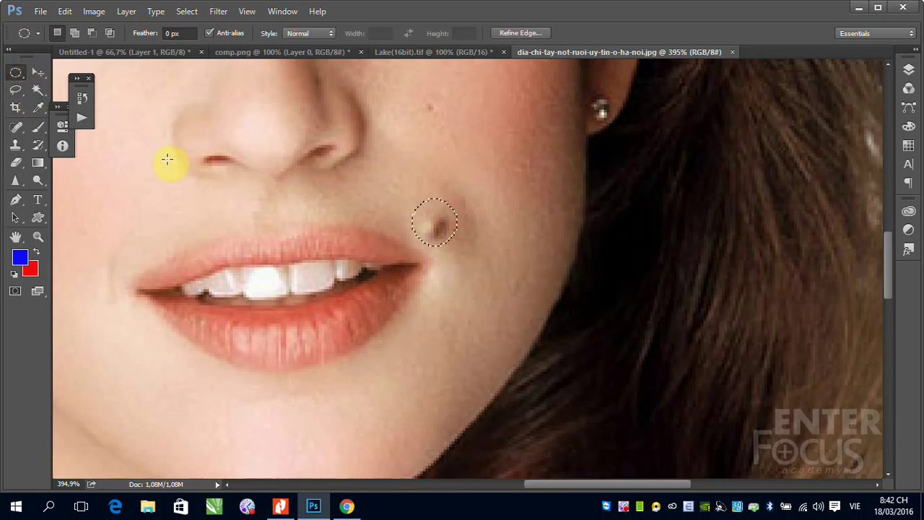
left_click(66, 11)
left_click(116, 187)
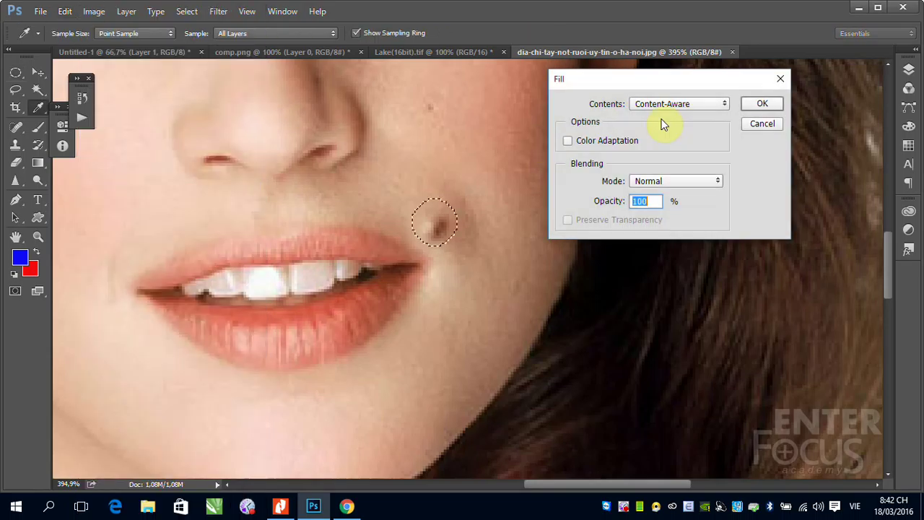
left_click(759, 104)
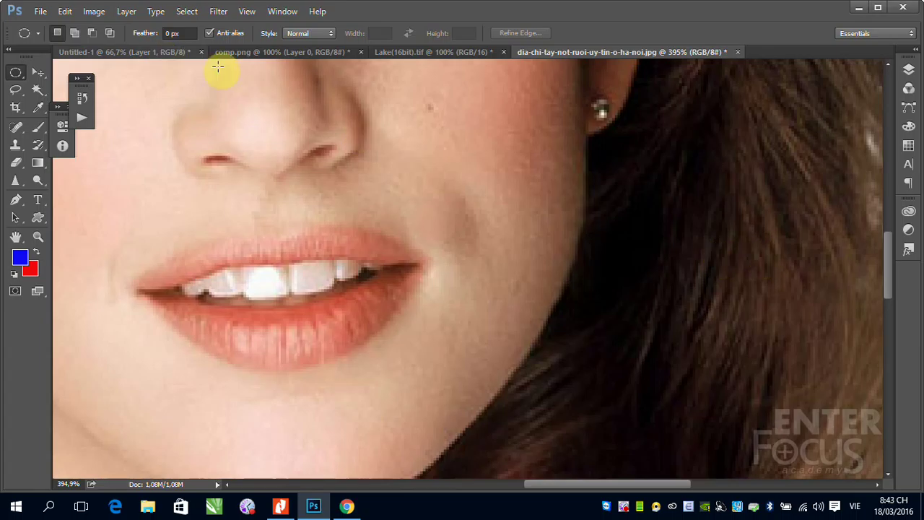
- Open the wheat field photo _1851949_orig.jpg
left_click(39, 10)
left_click(57, 42)
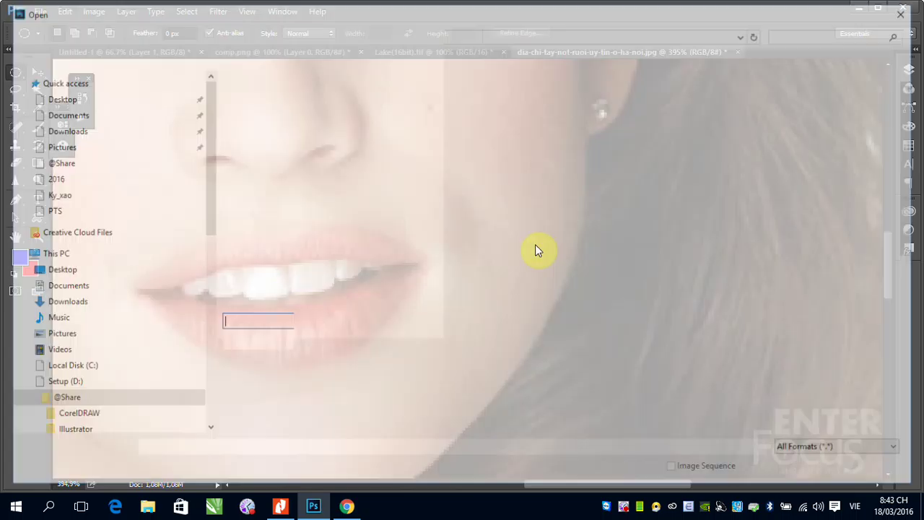
mouse_move(913, 139)
left_mouse_down()
mouse_move(921, 339)
mouse_move(922, 121)
left_mouse_up()
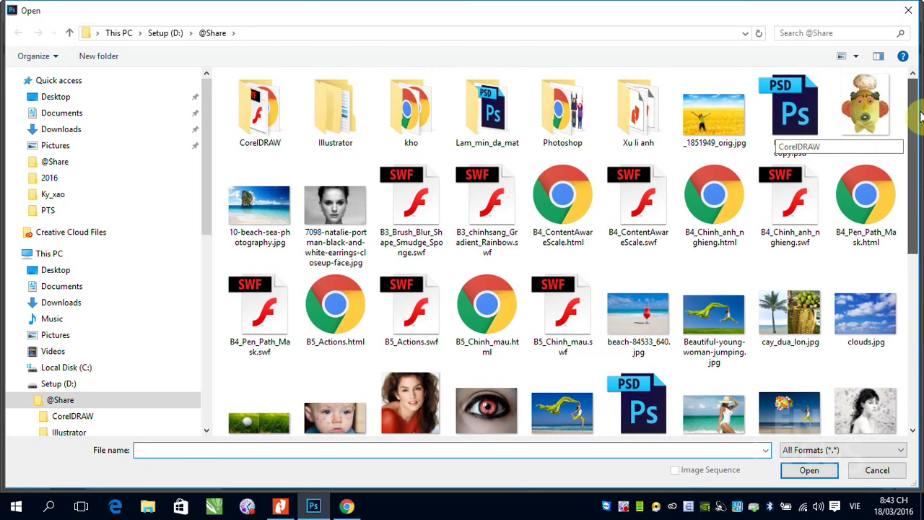
left_click(717, 133)
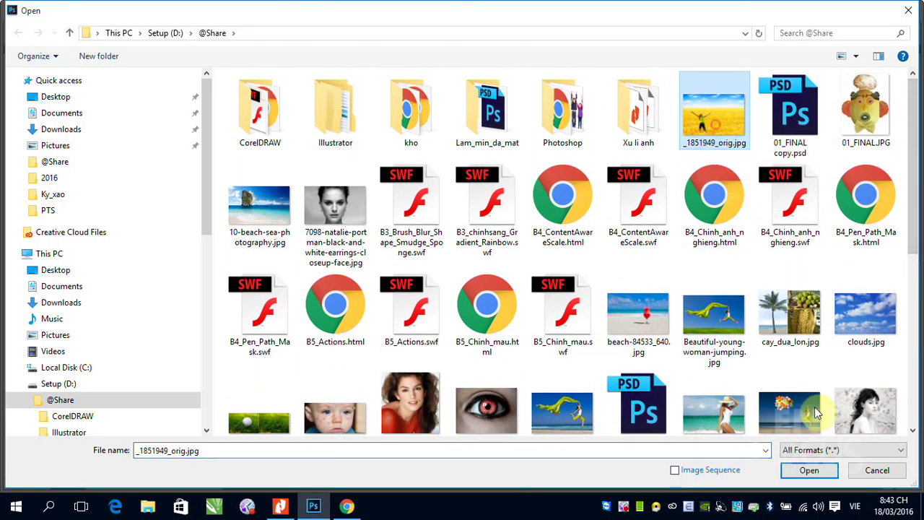
left_click(809, 470)
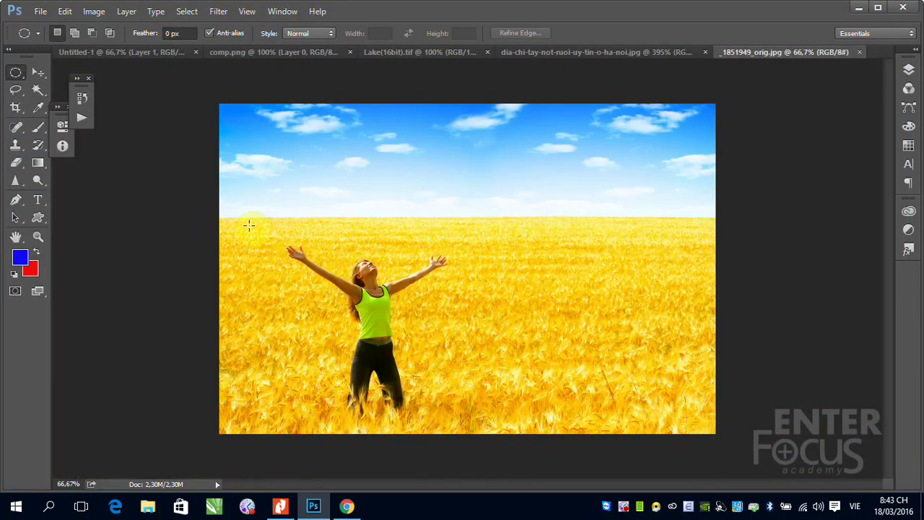
- Lasso around the woman and remove her with Content-Aware Fill
left_click(39, 73)
left_click(16, 93)
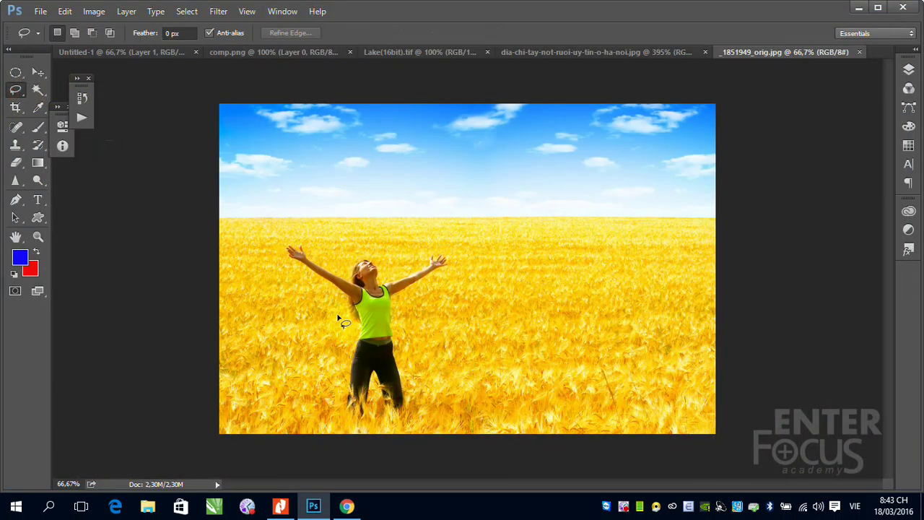
mouse_move(326, 311)
left_mouse_down()
mouse_move(325, 261)
mouse_move(413, 361)
mouse_move(412, 423)
mouse_move(354, 402)
mouse_move(325, 312)
left_mouse_up()
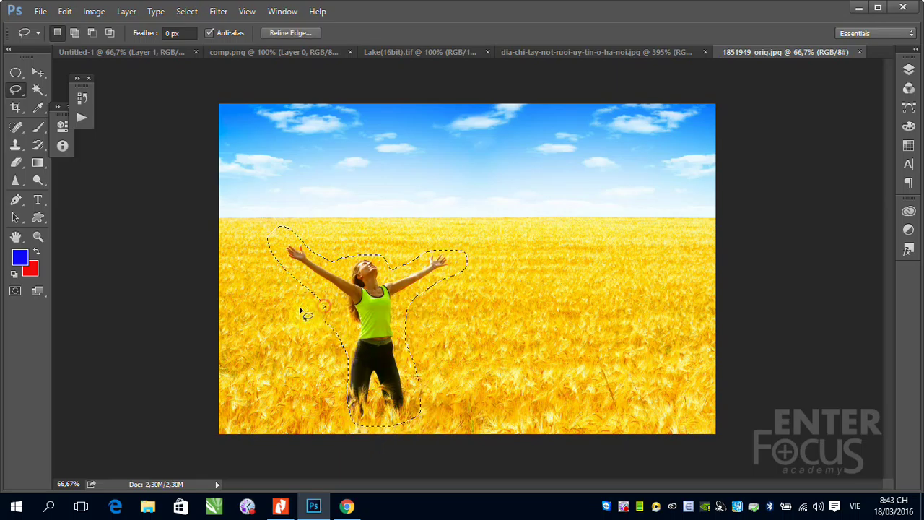
left_click(65, 10)
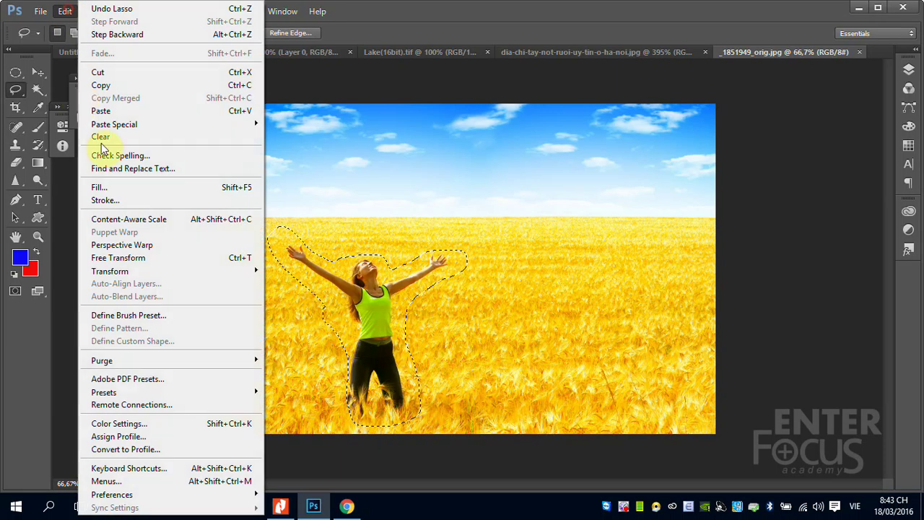
left_click(130, 186)
left_click(757, 105)
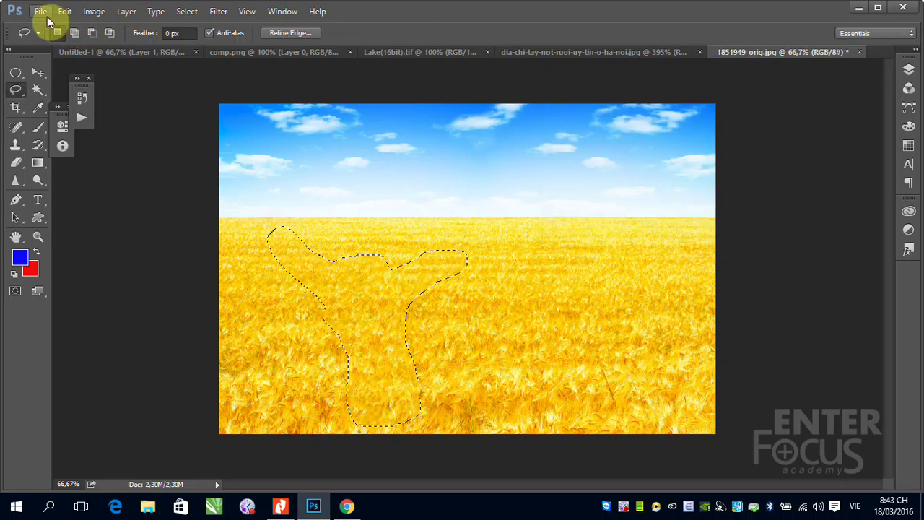
- Browse from Setup (D:) into _Share and its New folder, then back out to the drive
left_click(41, 11)
left_click(56, 40)
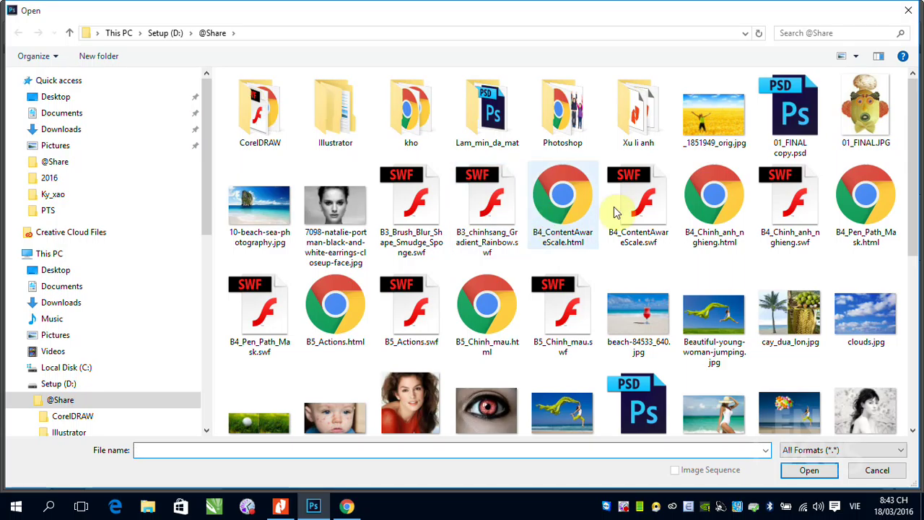
left_click(166, 33)
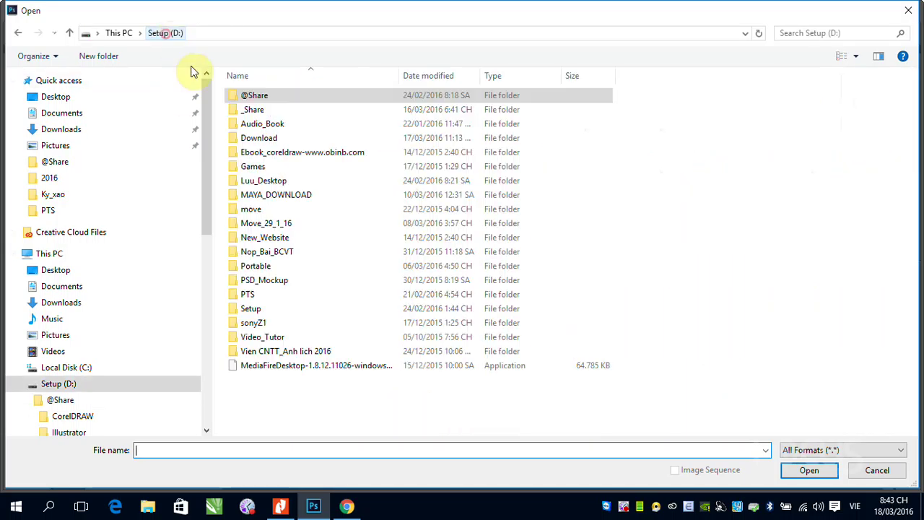
double_click(250, 112)
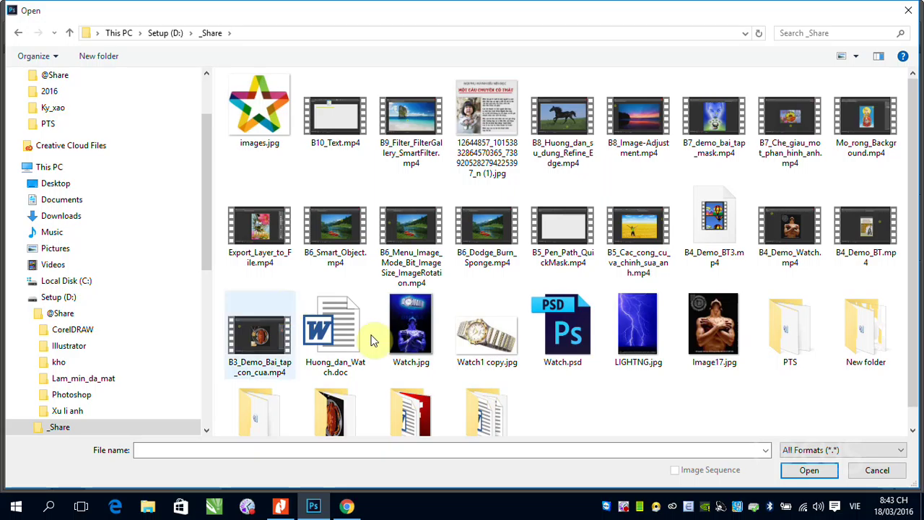
scroll(676, 374, "down", 1)
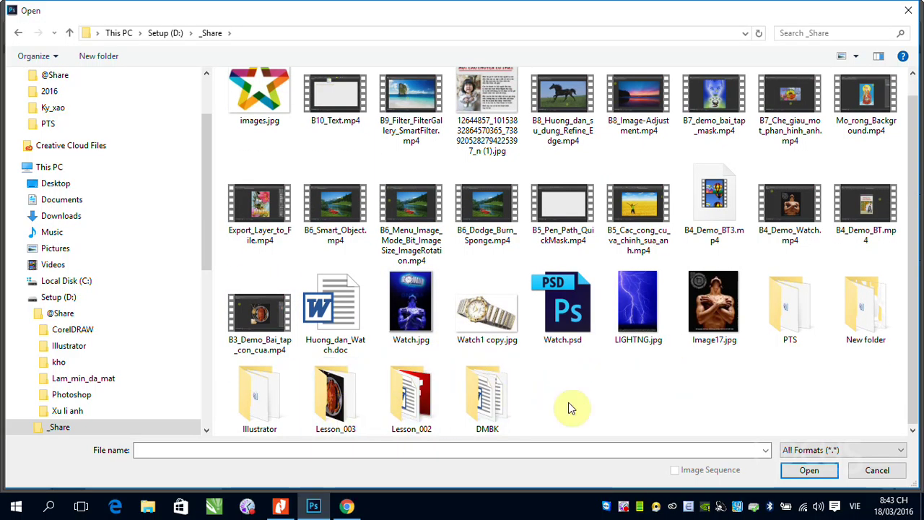
double_click(865, 315)
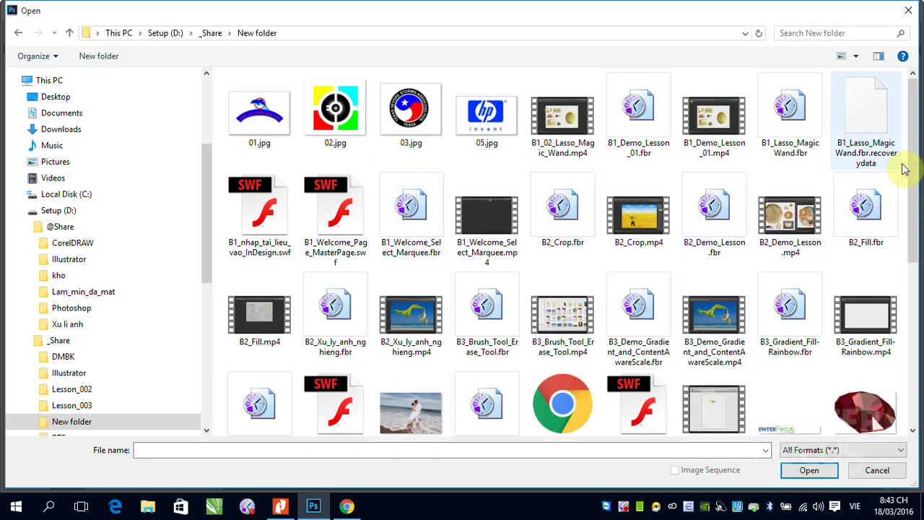
mouse_move(914, 154)
left_mouse_down()
mouse_move(914, 321)
mouse_move(916, 156)
left_mouse_up()
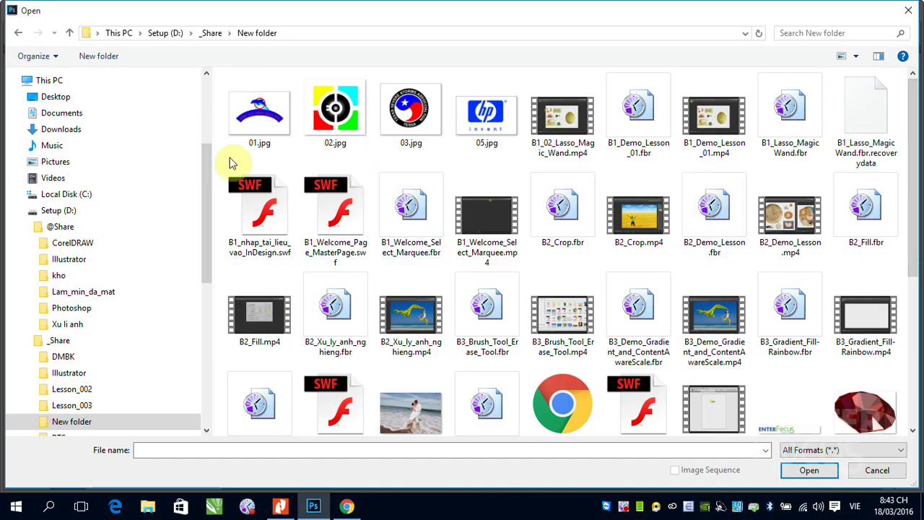
left_click(19, 34)
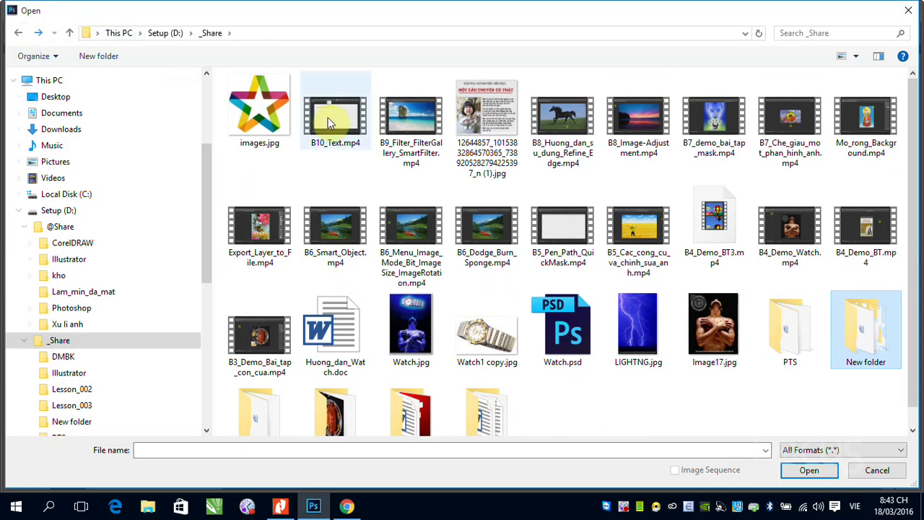
left_click(20, 34)
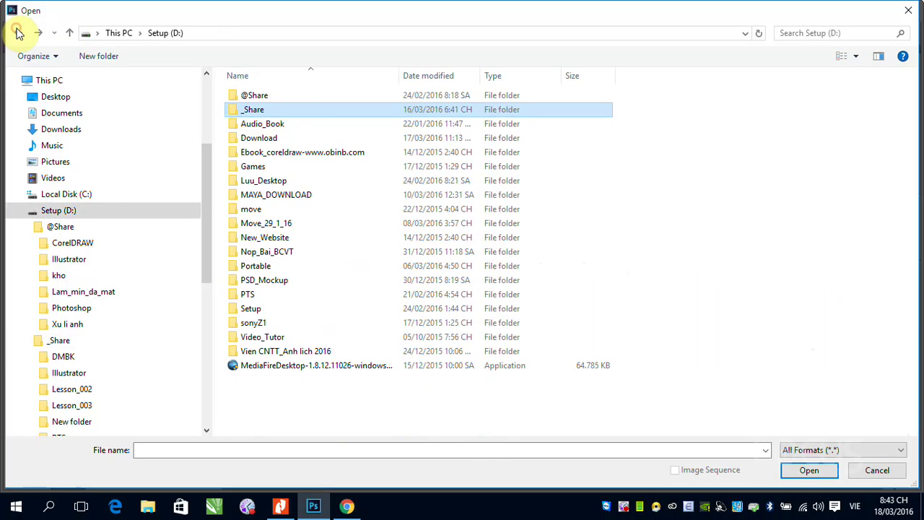
double_click(264, 99)
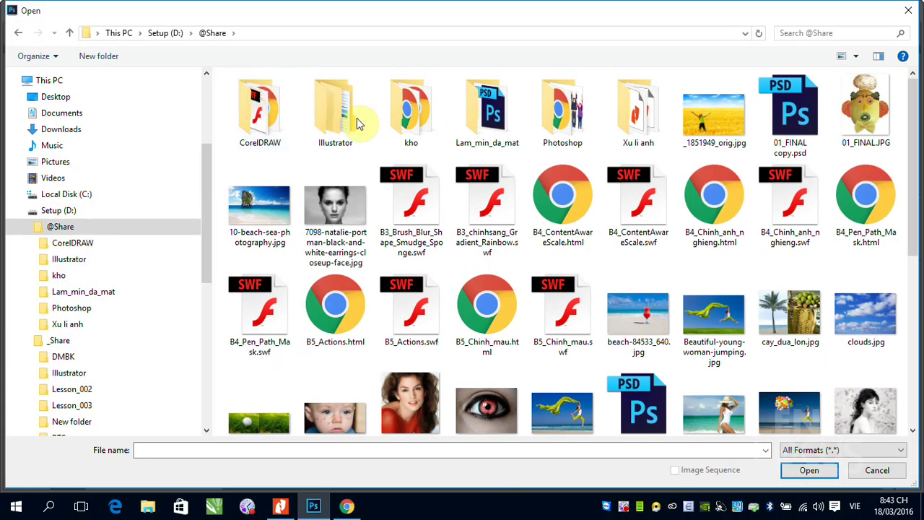
double_click(553, 128)
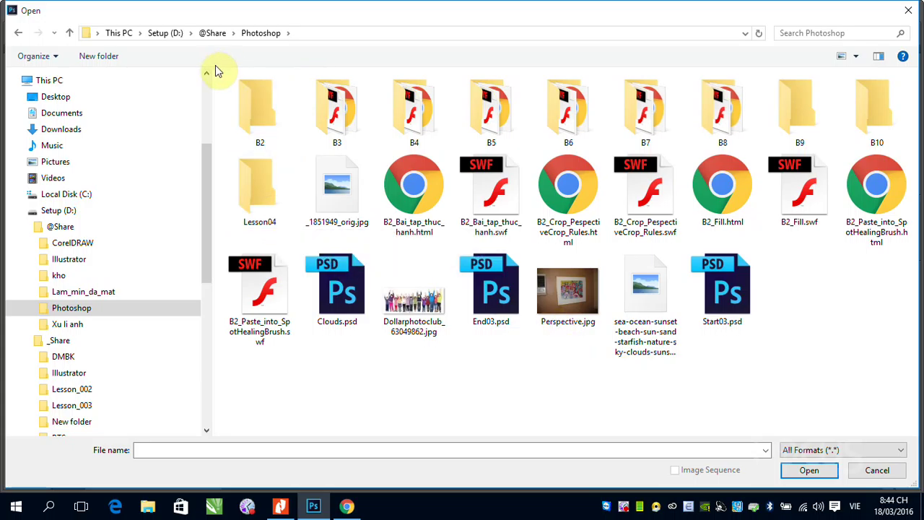
left_click(16, 34)
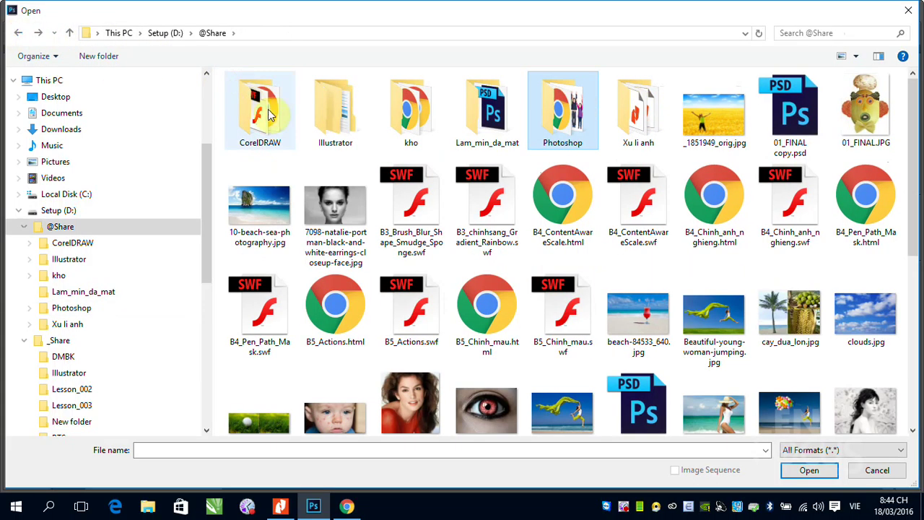
double_click(395, 134)
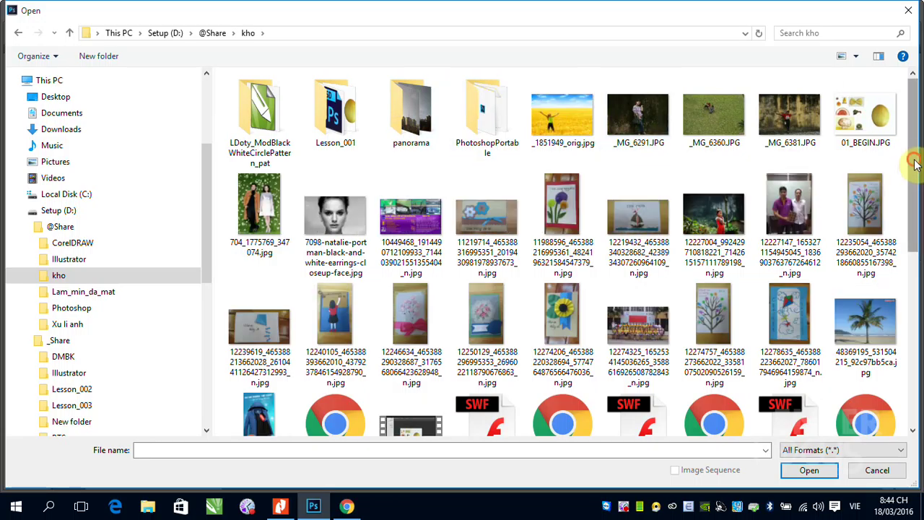
mouse_move(916, 170)
left_mouse_down()
mouse_move(915, 224)
mouse_move(915, 148)
left_mouse_up()
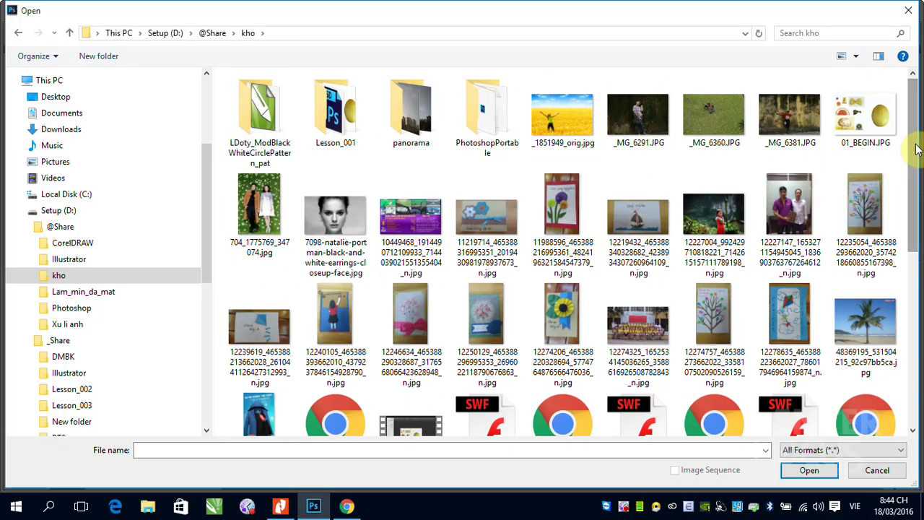
double_click(715, 230)
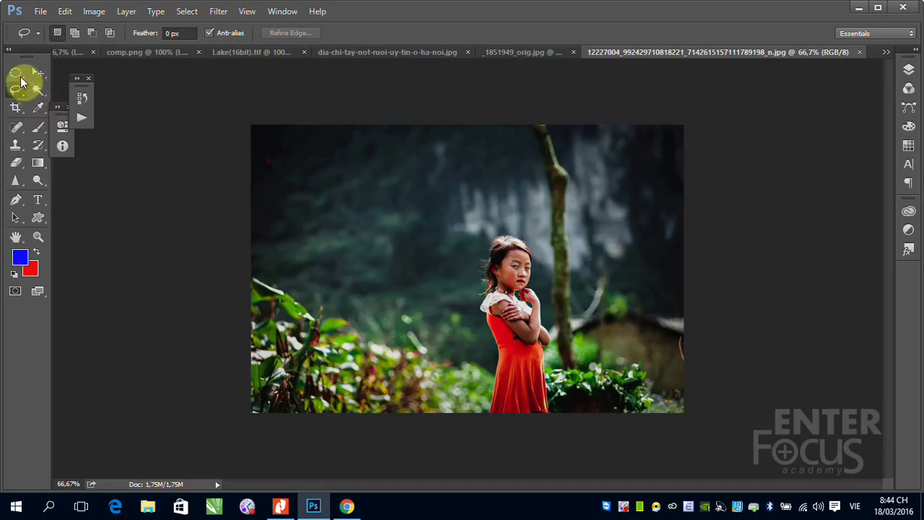
- Lasso the tree trunk behind the girl, Content-Aware Fill it, then deselect
mouse_move(525, 122)
left_mouse_down()
mouse_move(557, 348)
mouse_move(560, 361)
mouse_move(577, 364)
mouse_move(584, 305)
mouse_move(570, 168)
mouse_move(551, 128)
mouse_move(529, 127)
left_mouse_up()
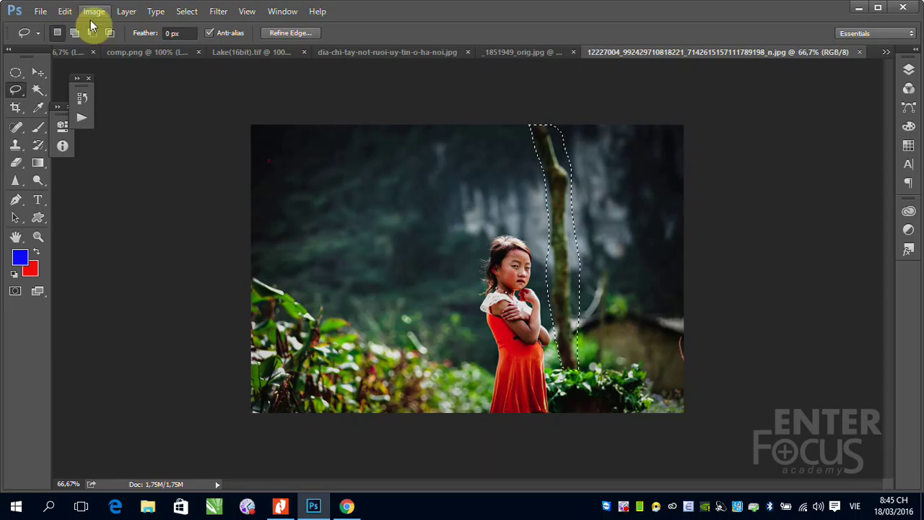
left_click(66, 11)
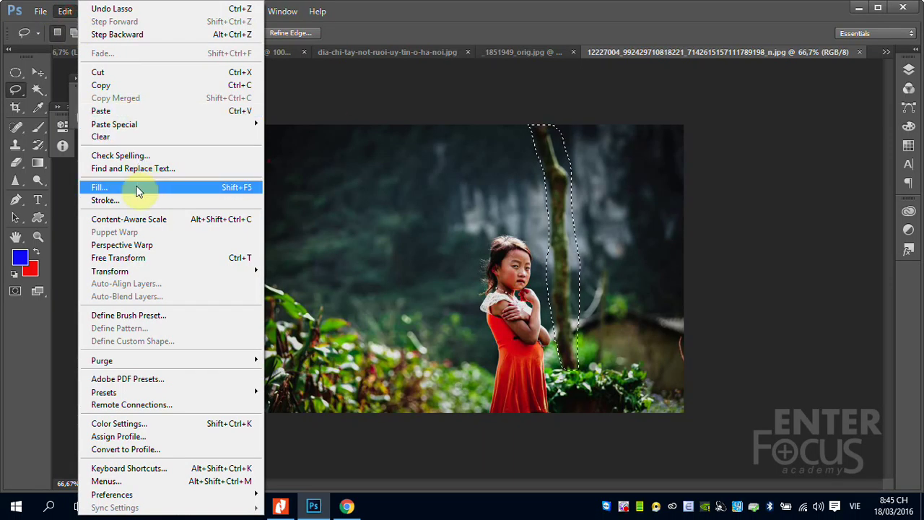
left_click(137, 188)
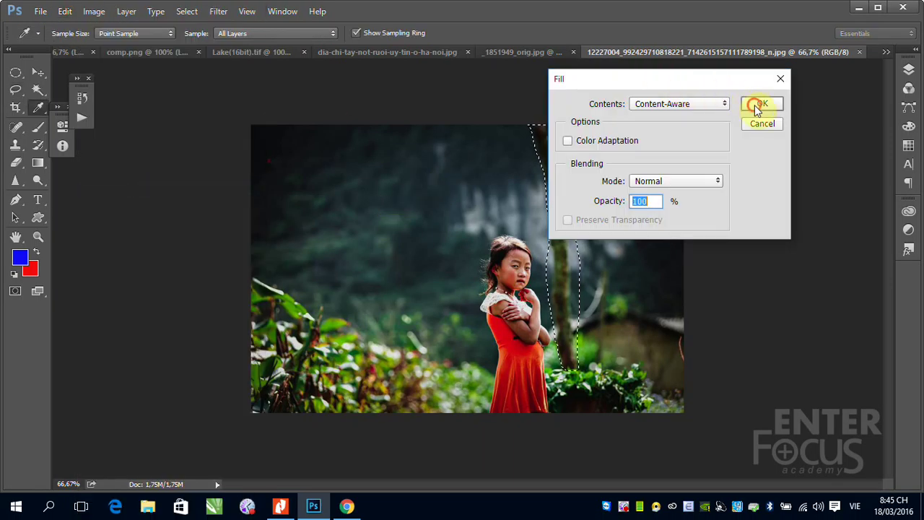
left_click(760, 104)
key("l")
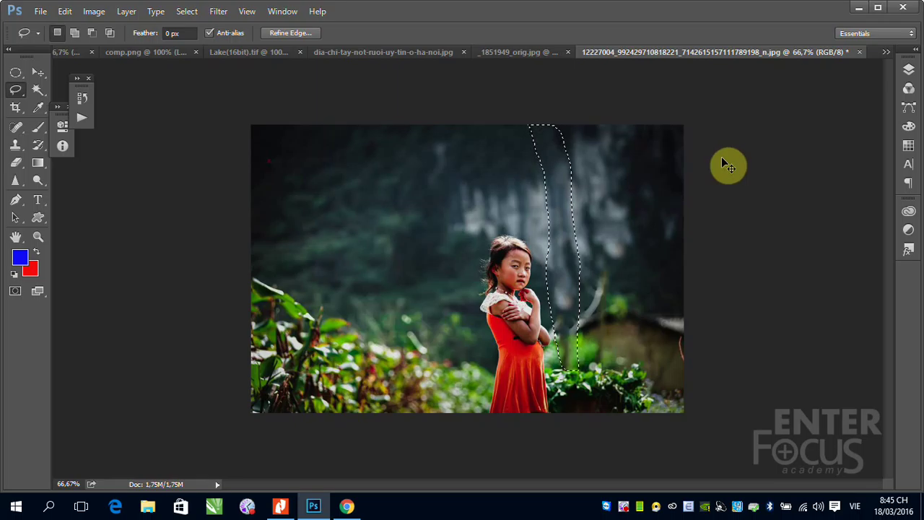
left_click(722, 161)
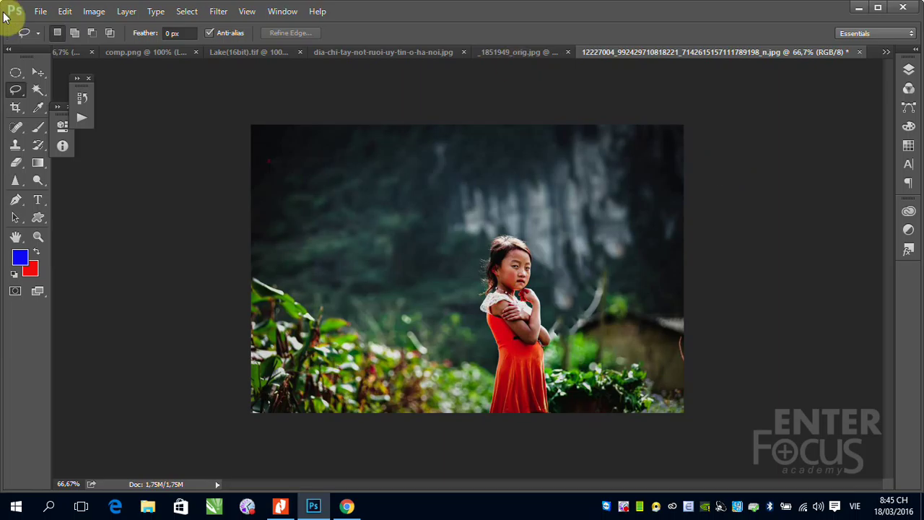
- Switch to the blank Untitled-1 document and look over the Fill Contents options without filling
left_click(120, 54)
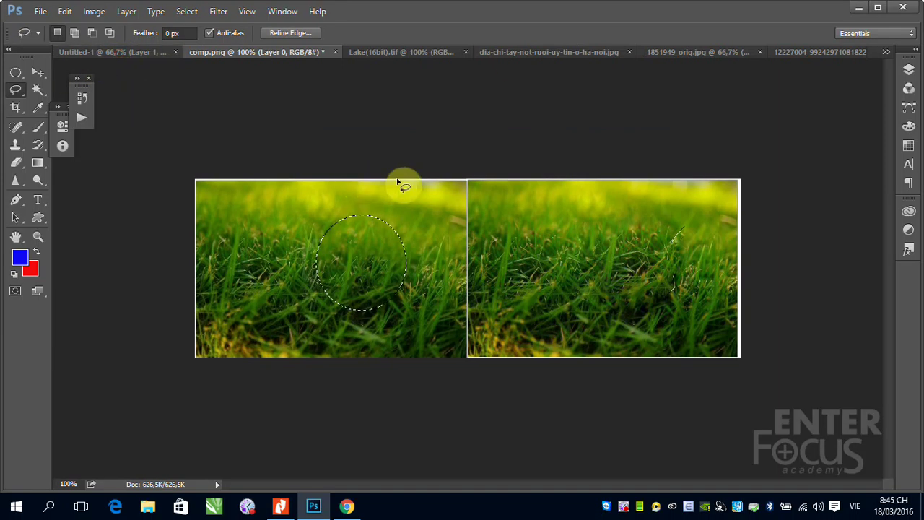
left_click(140, 53)
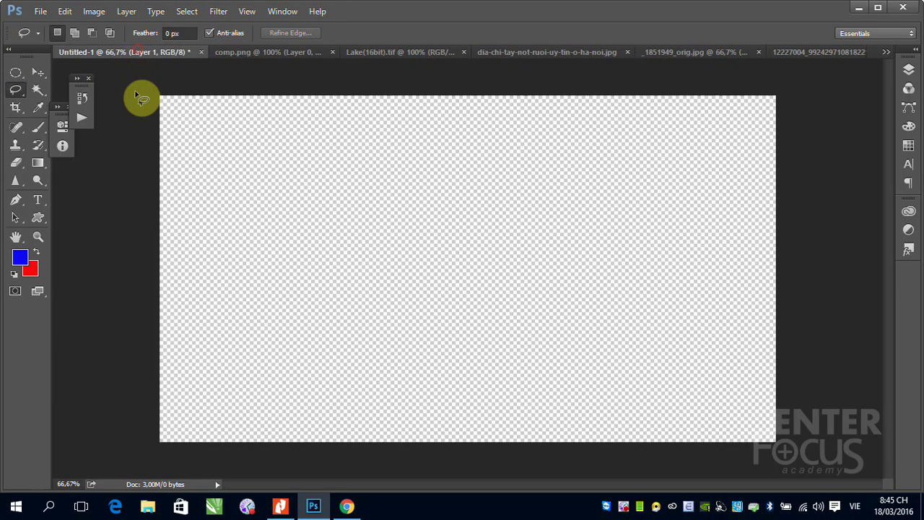
left_click(64, 13)
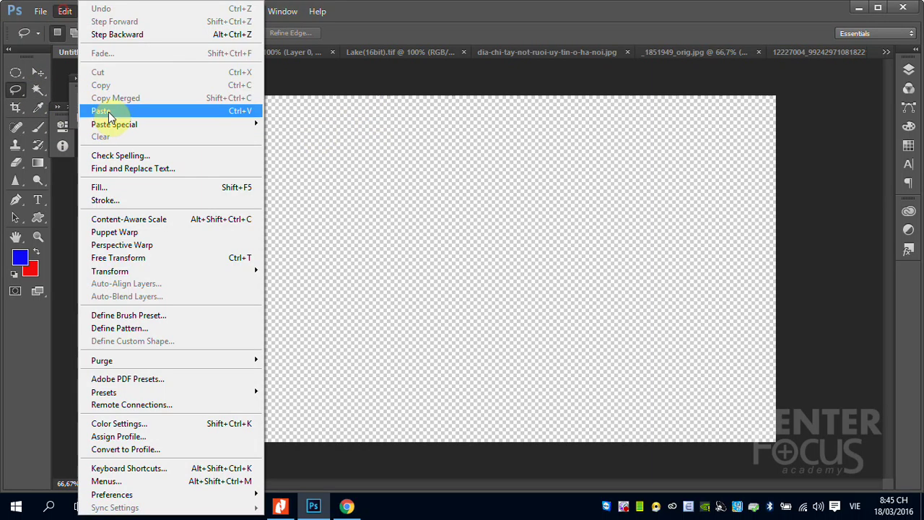
left_click(144, 189)
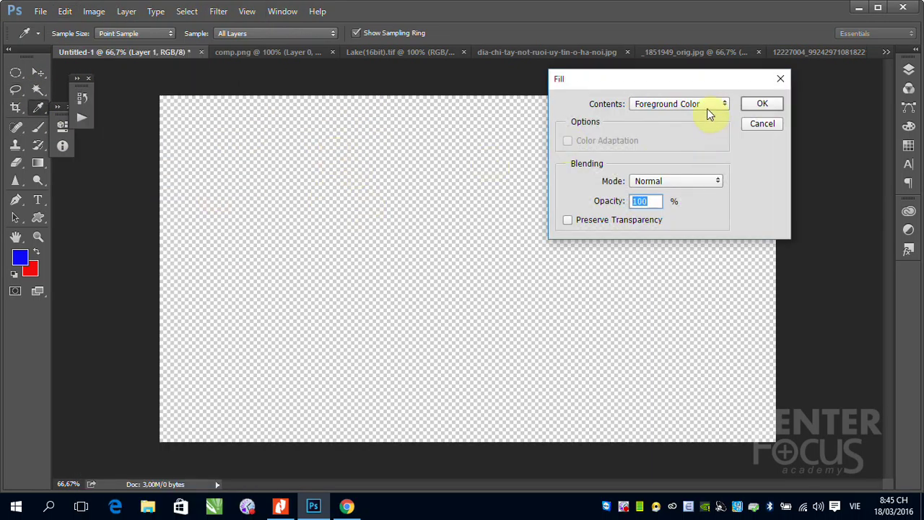
left_click(704, 105)
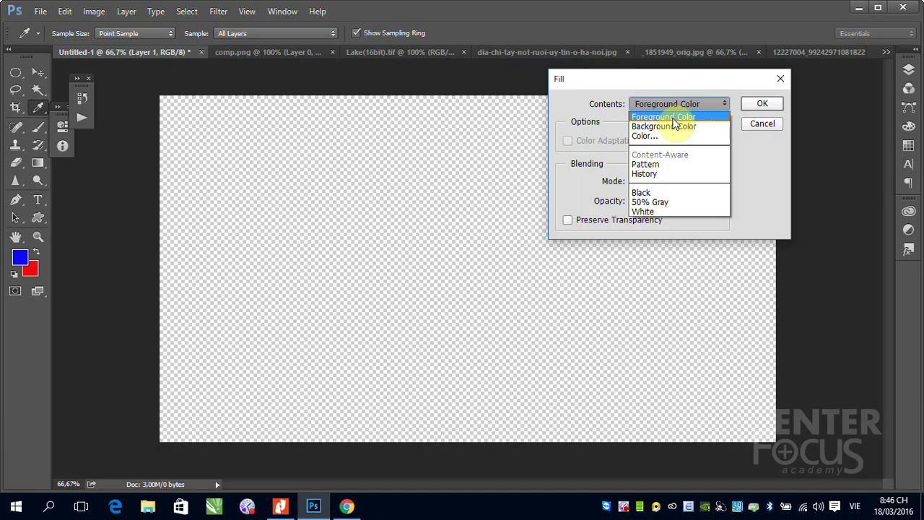
left_click(763, 125)
left_click(764, 126)
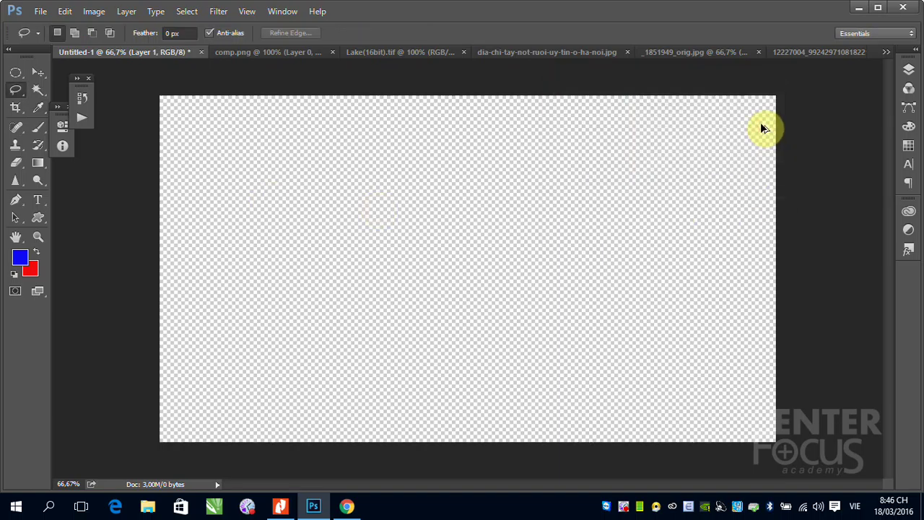
- Fill Layer 1 solid red with Ctrl+Backspace, then reset colours and swap them to white over black
key("ctrl+BackSpace")
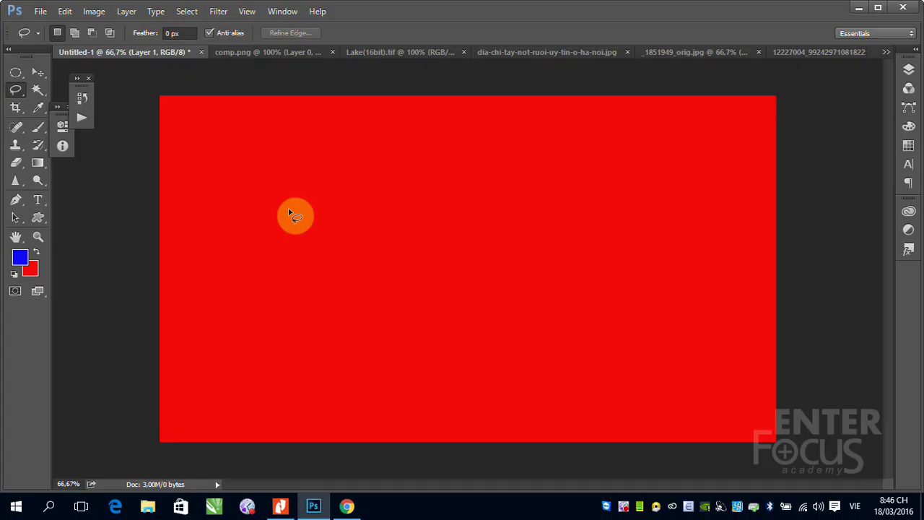
key("ctrl+z")
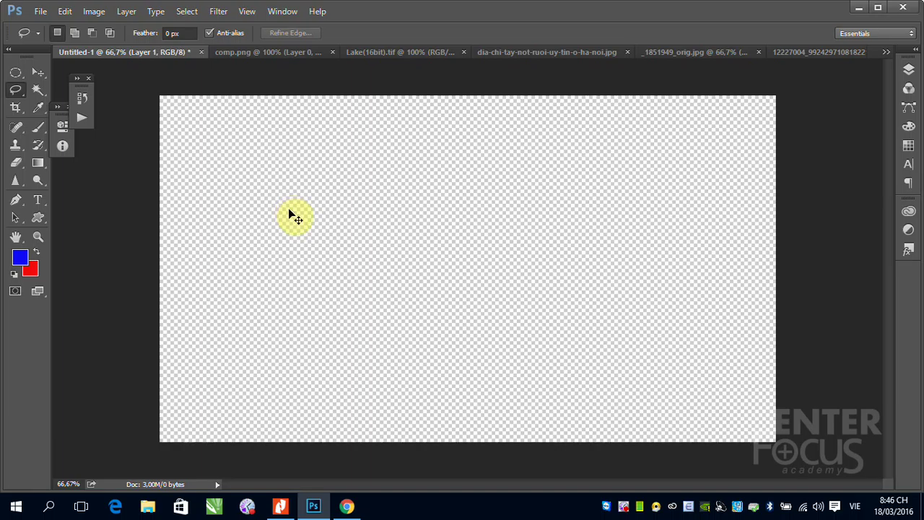
key("ctrl+BackSpace")
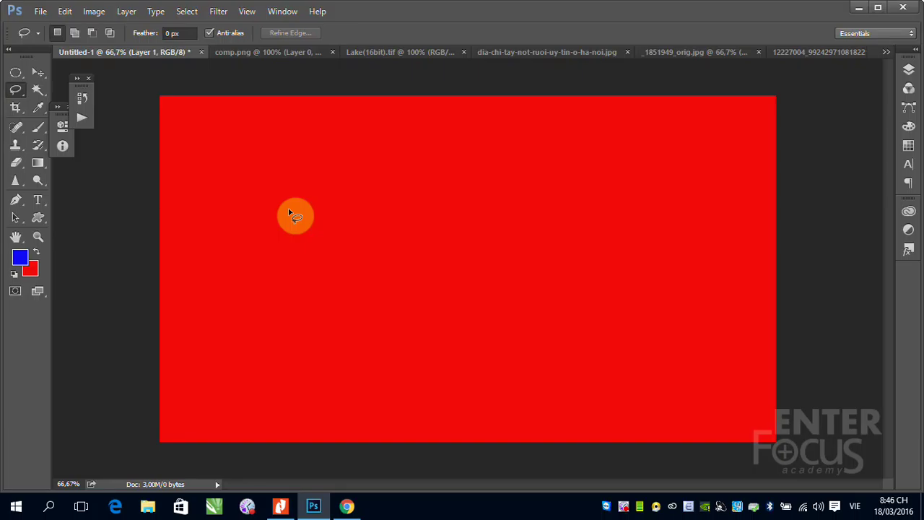
key("d")
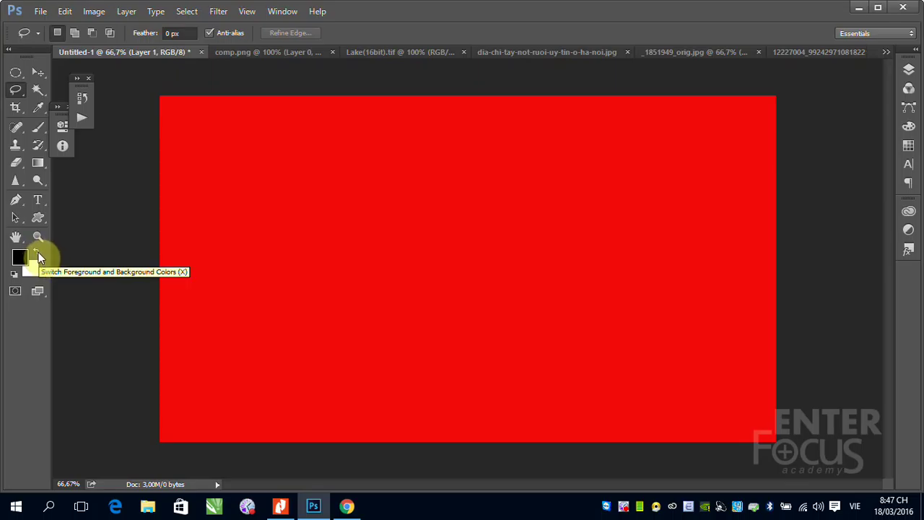
left_click(39, 254)
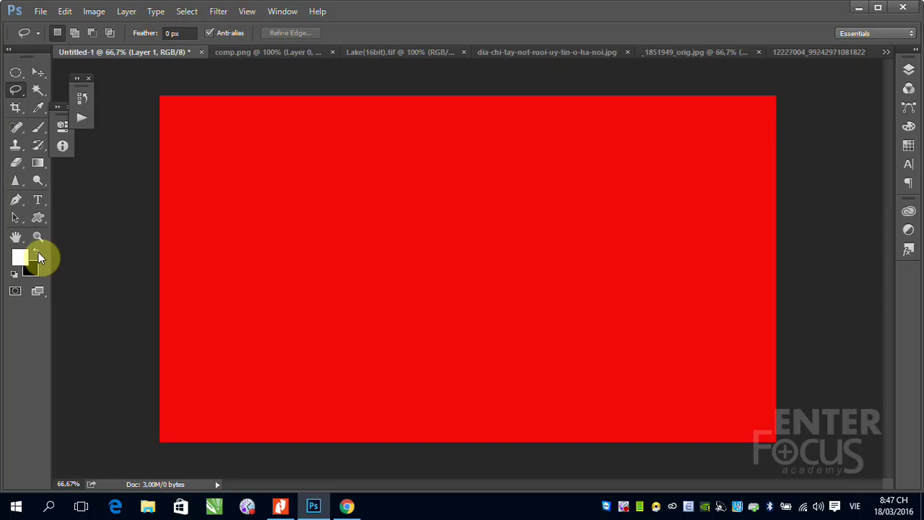